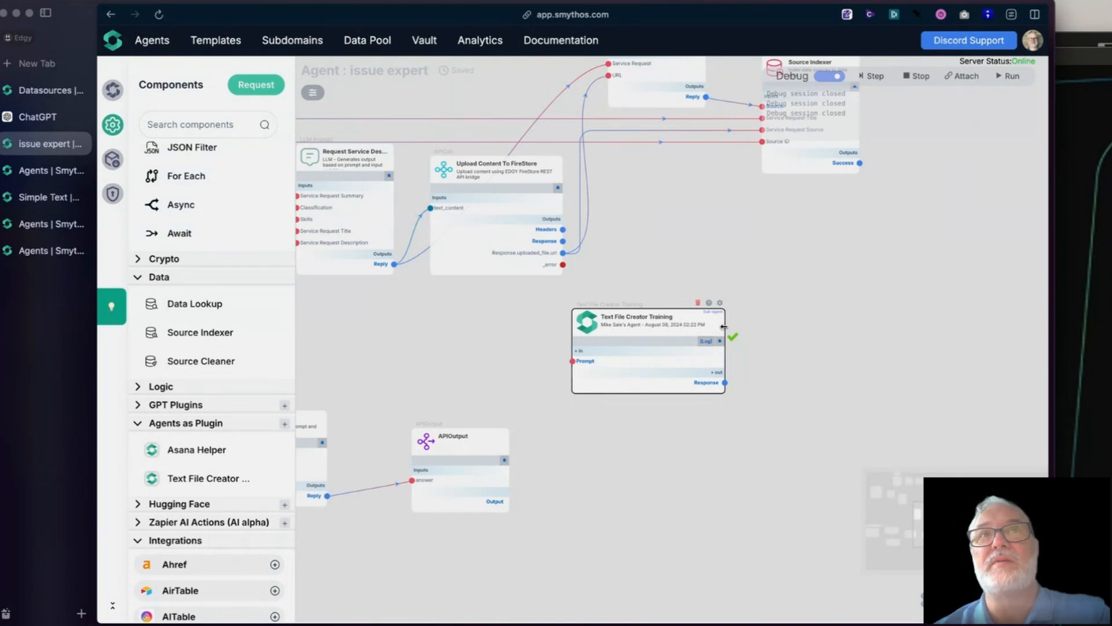
- Reposition the Text File Creator Training component in the empty canvas area below the Source Indexer, leaving it deselected
{"action": "left_click_drag", "start_coordinate": [590, 324], "coordinate": [513, 326]}
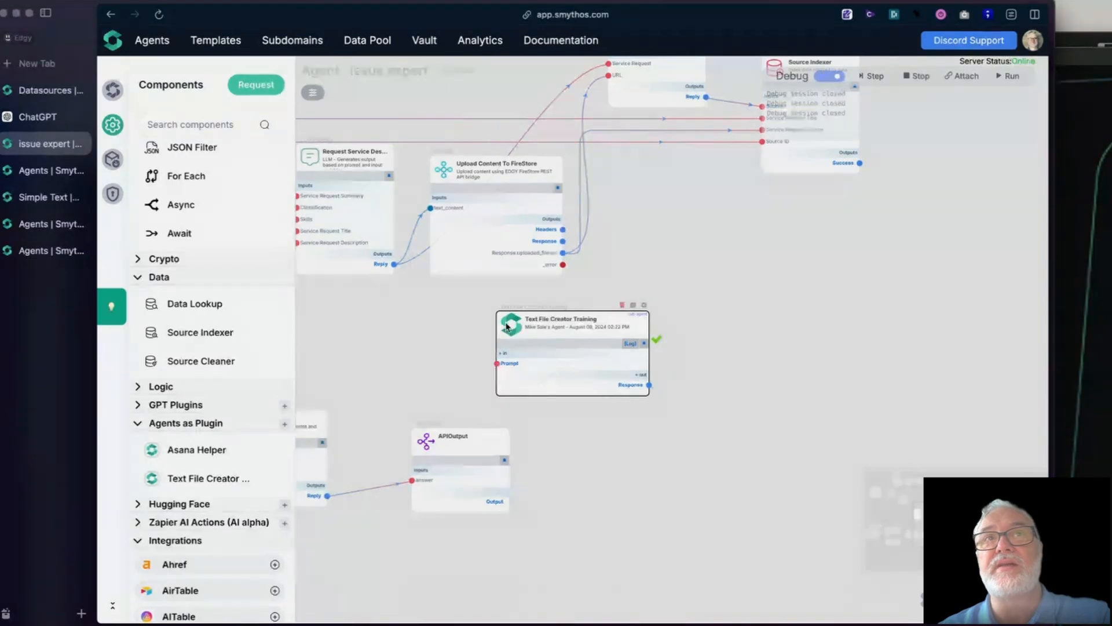
{"action": "left_click_drag", "start_coordinate": [512, 322], "coordinate": [561, 314]}
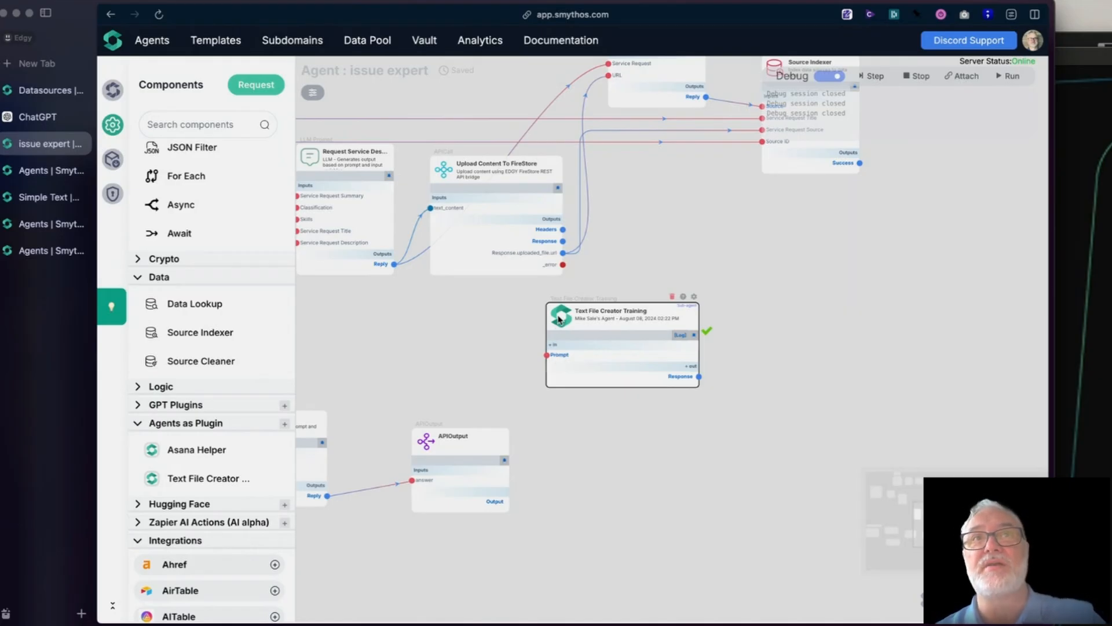
{"action": "left_click_drag", "start_coordinate": [559, 316], "coordinate": [636, 255]}
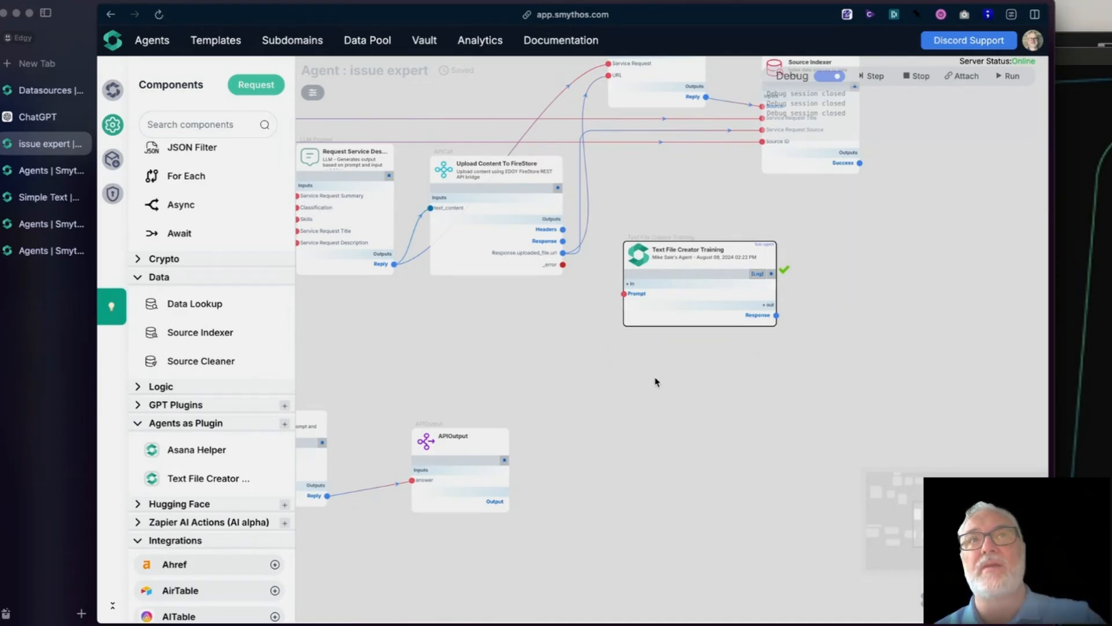
{"action": "left_click", "coordinate": [582, 395]}
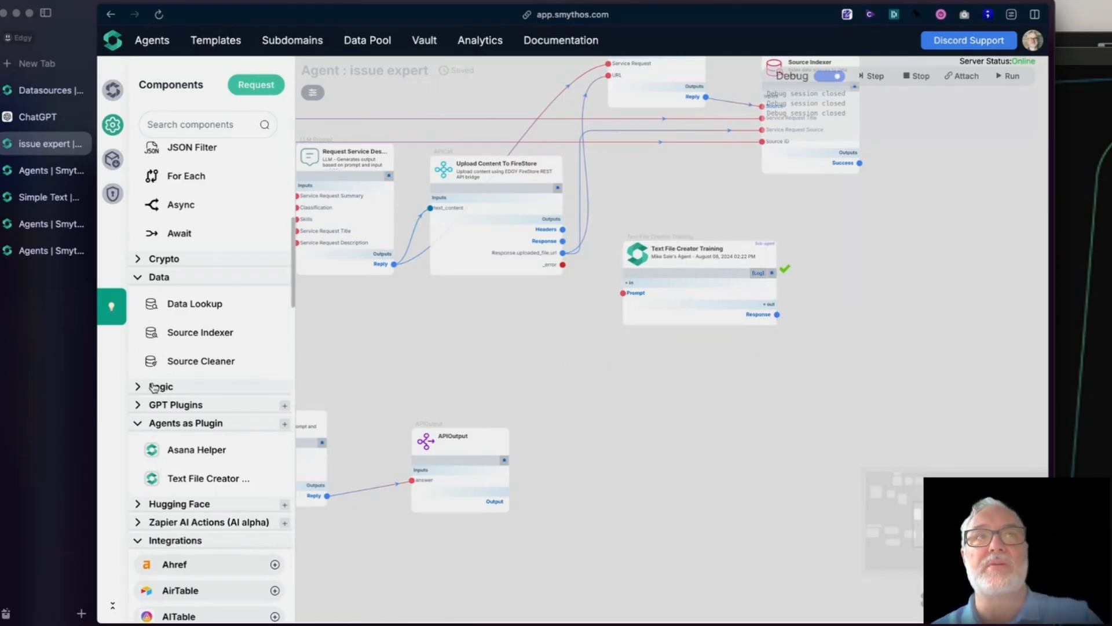
- Add a Call API component to the issue expert workflow and place it below Upload Content To FireStore
{"action": "scroll", "coordinate": [154, 387], "scroll_direction": "up", "scroll_amount": 7}
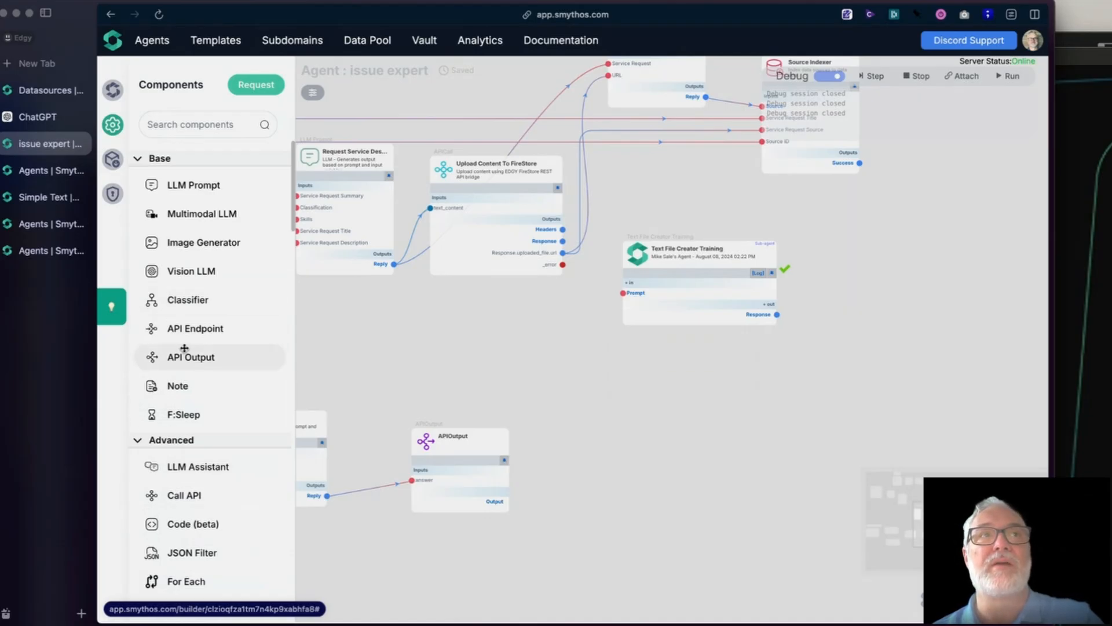
{"action": "left_click_drag", "start_coordinate": [182, 326], "coordinate": [142, 318]}
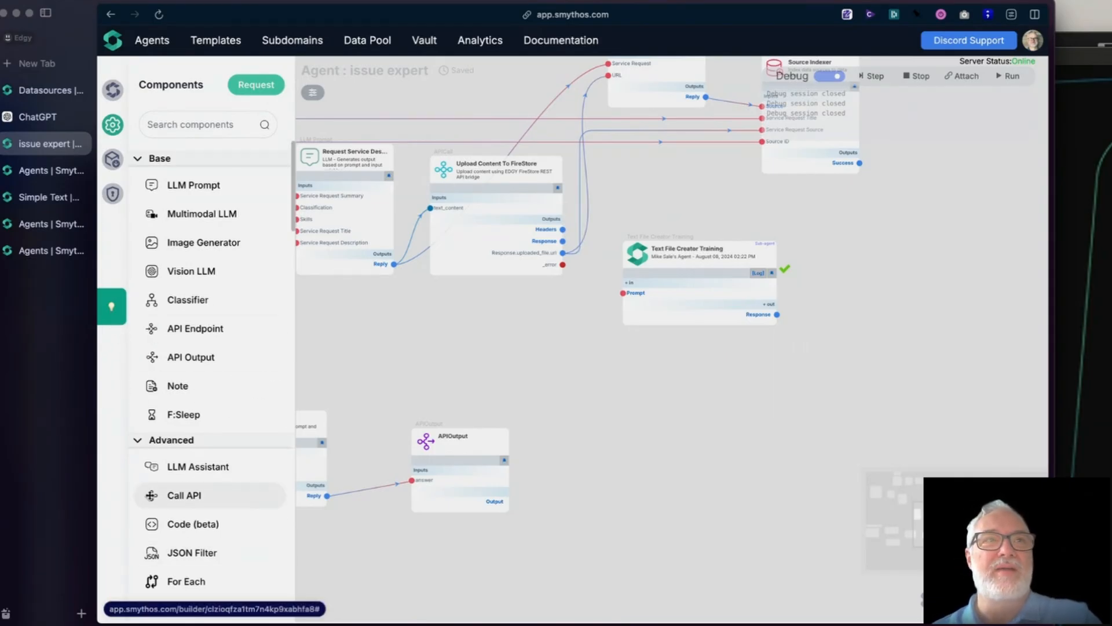
{"action": "left_click_drag", "start_coordinate": [180, 495], "coordinate": [634, 372]}
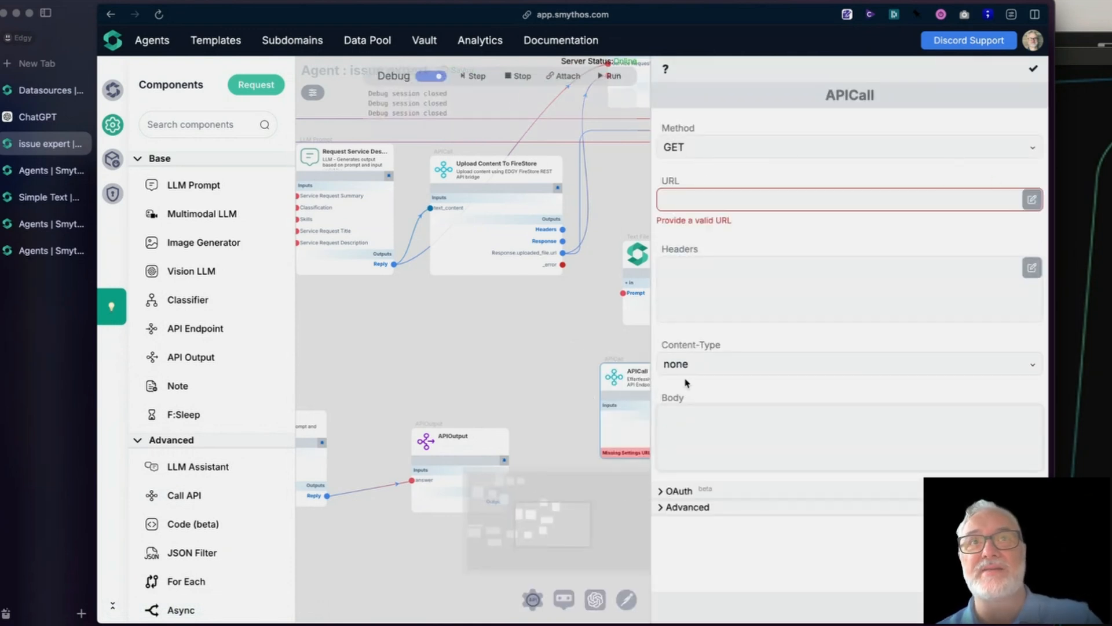
{"action": "left_click_drag", "start_coordinate": [604, 370], "coordinate": [463, 310]}
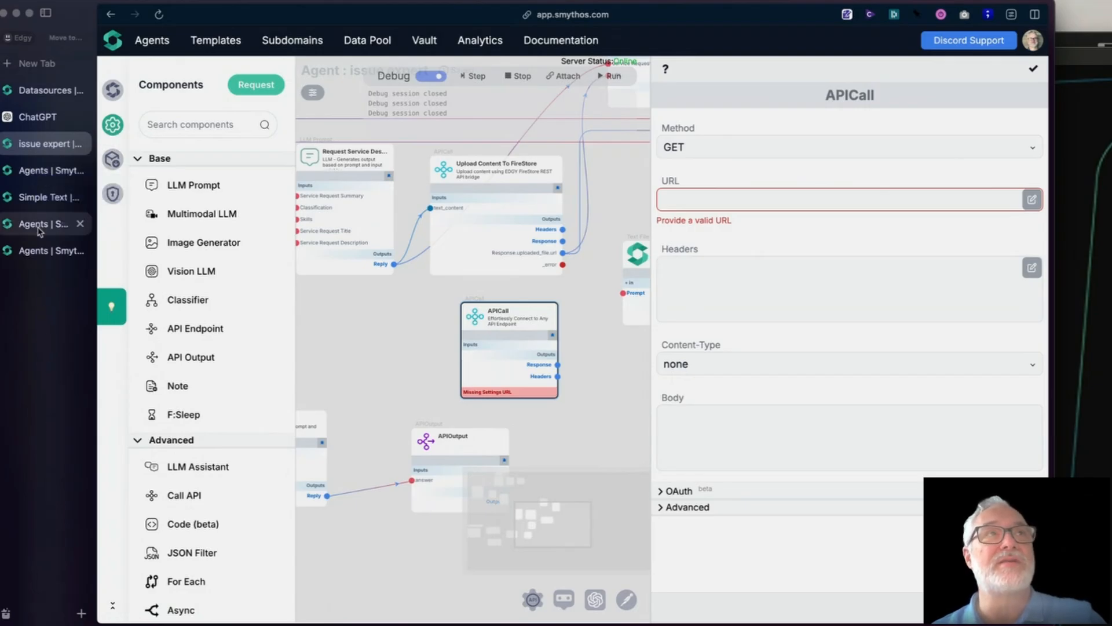
- Switch to the Simple Text agent's page and go from there to the list of all agents
{"action": "left_click", "coordinate": [41, 198]}
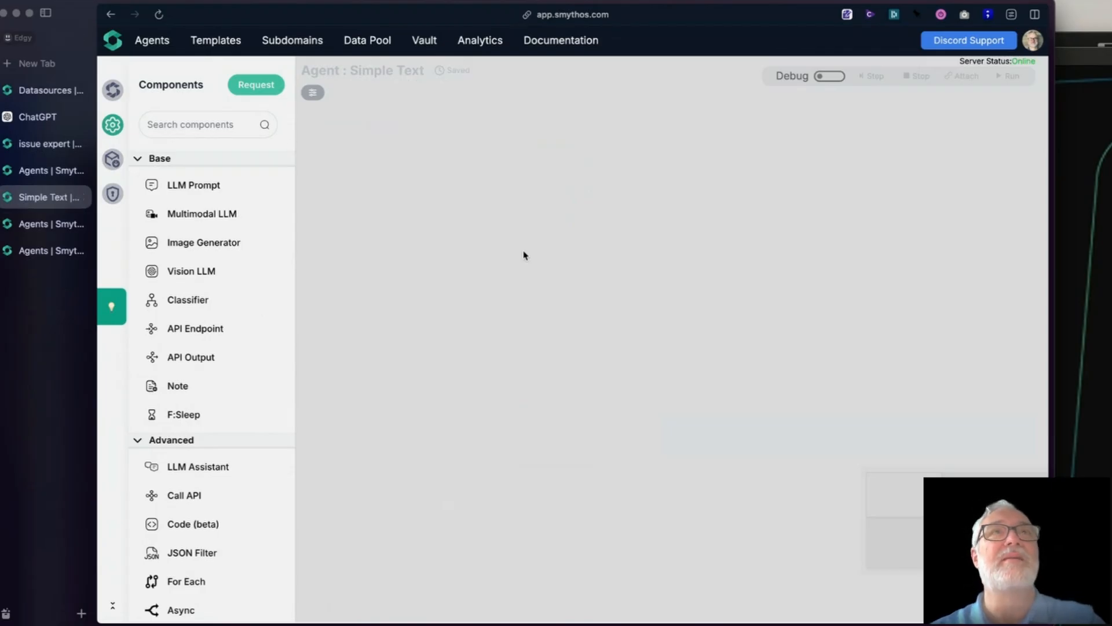
{"action": "key", "text": "super+r"}
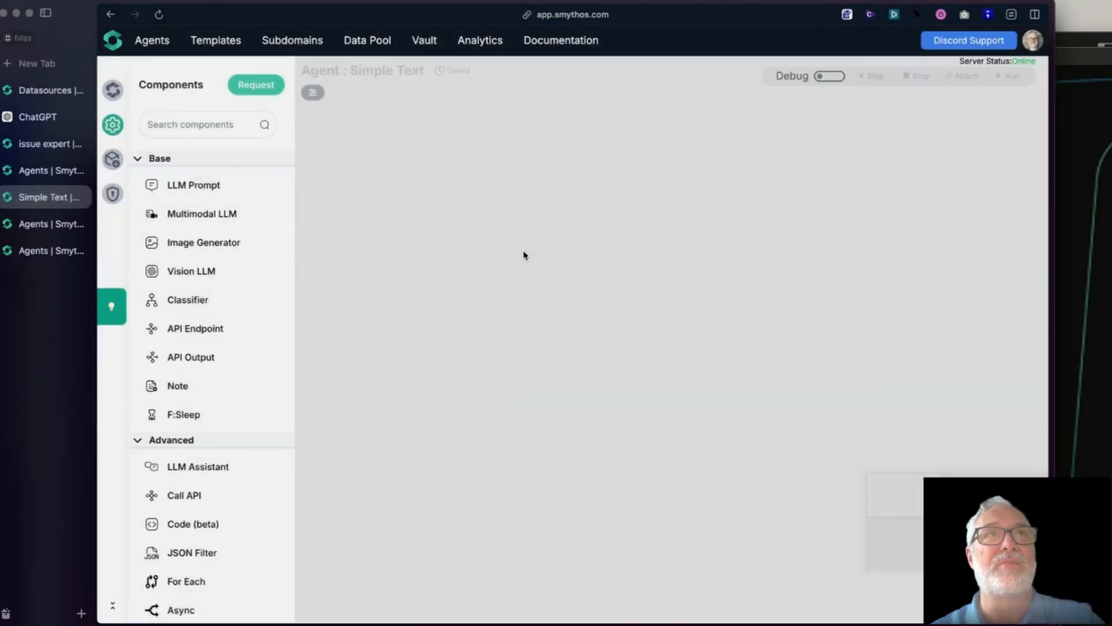
{"action": "left_click", "coordinate": [152, 41]}
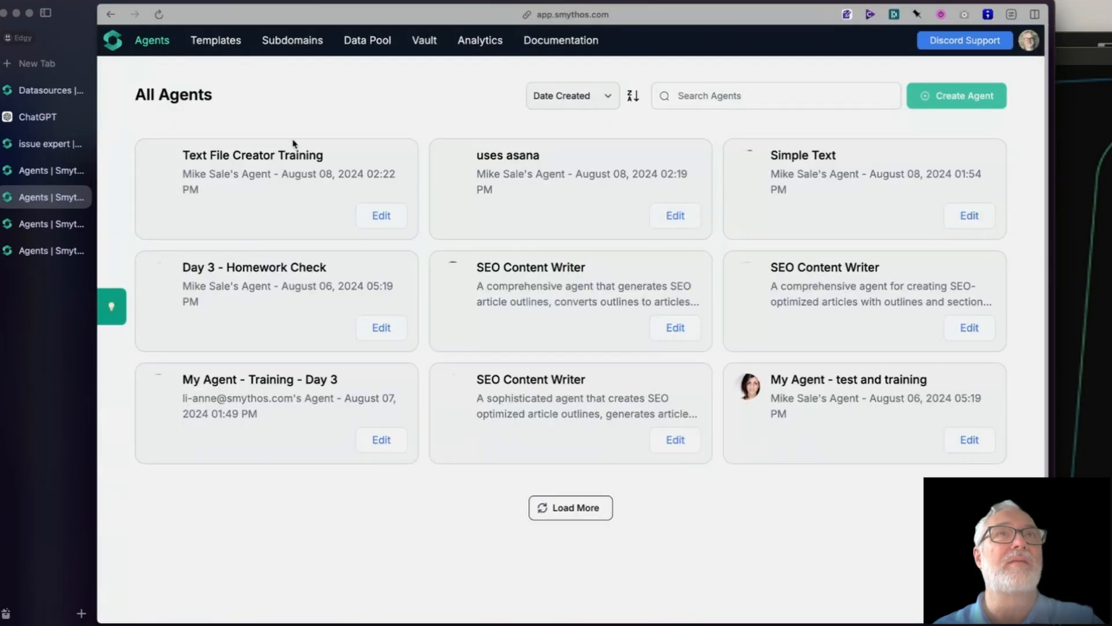
- Search the agents for "training" and open the settings of the Text File Creator Training agent
{"action": "left_click", "coordinate": [710, 99]}
{"action": "type", "text": "text"}
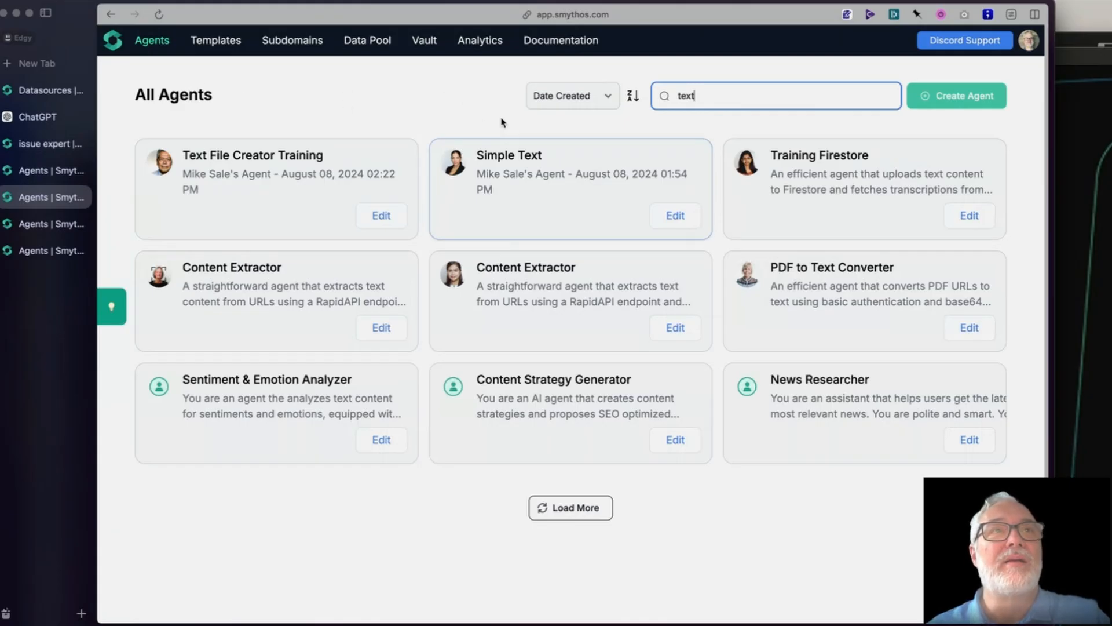
{"action": "type", "text": "creat"}
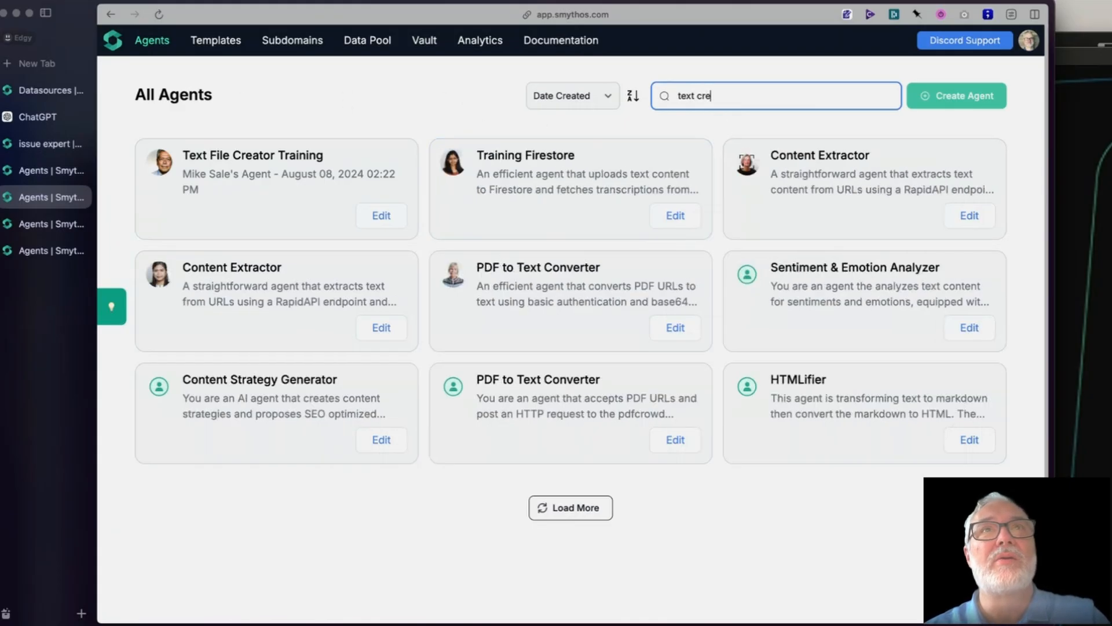
{"action": "key", "text": "BackSpace"}
{"action": "key", "text": "BackSpace"}
{"action": "key", "text": "BackSpace"}
{"action": "key", "text": "BackSpace"}
{"action": "key", "text": "BackSpace"}
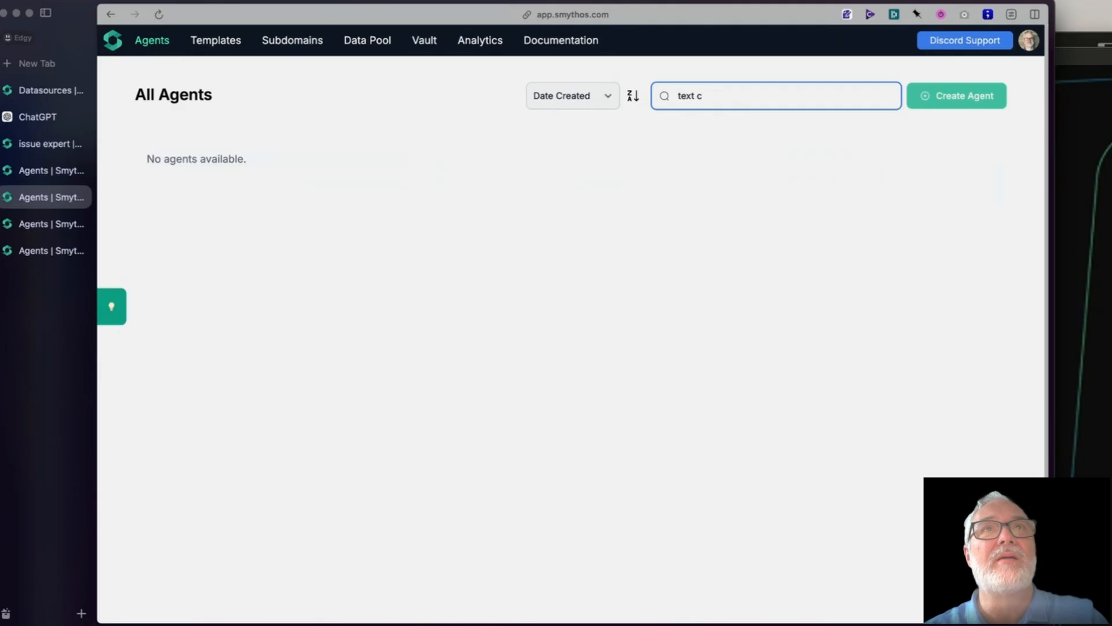
{"action": "type", "text": "training"}
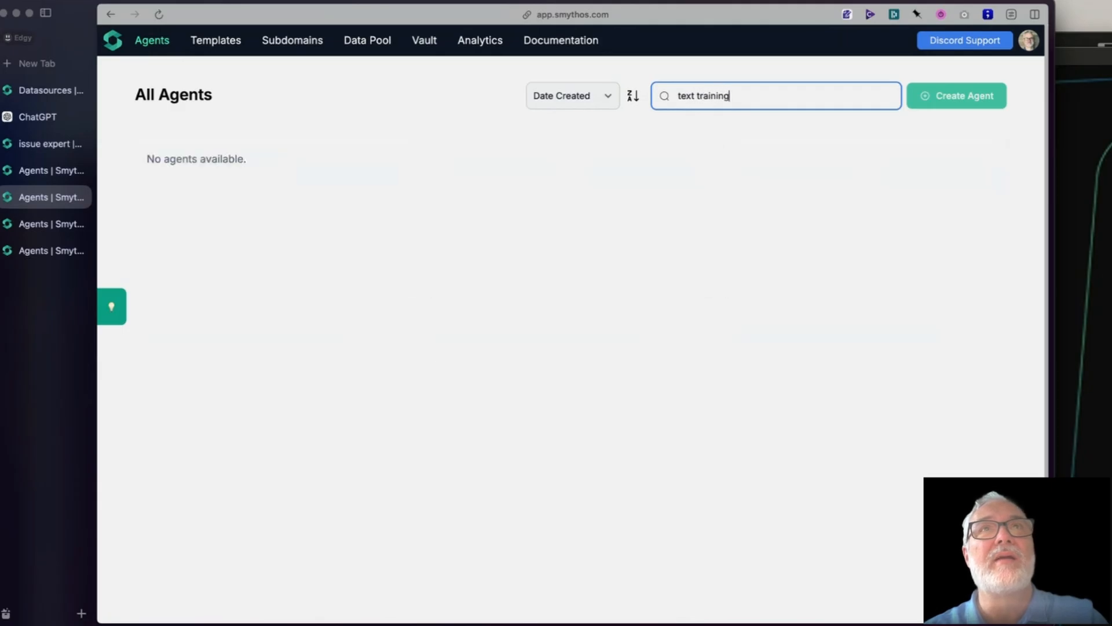
{"action": "key", "text": "Left"}
{"action": "key", "text": "Left"}
{"action": "key", "text": "Left"}
{"action": "key", "text": "Left"}
{"action": "key", "text": "Left"}
{"action": "key", "text": "Left"}
{"action": "key", "text": "Left"}
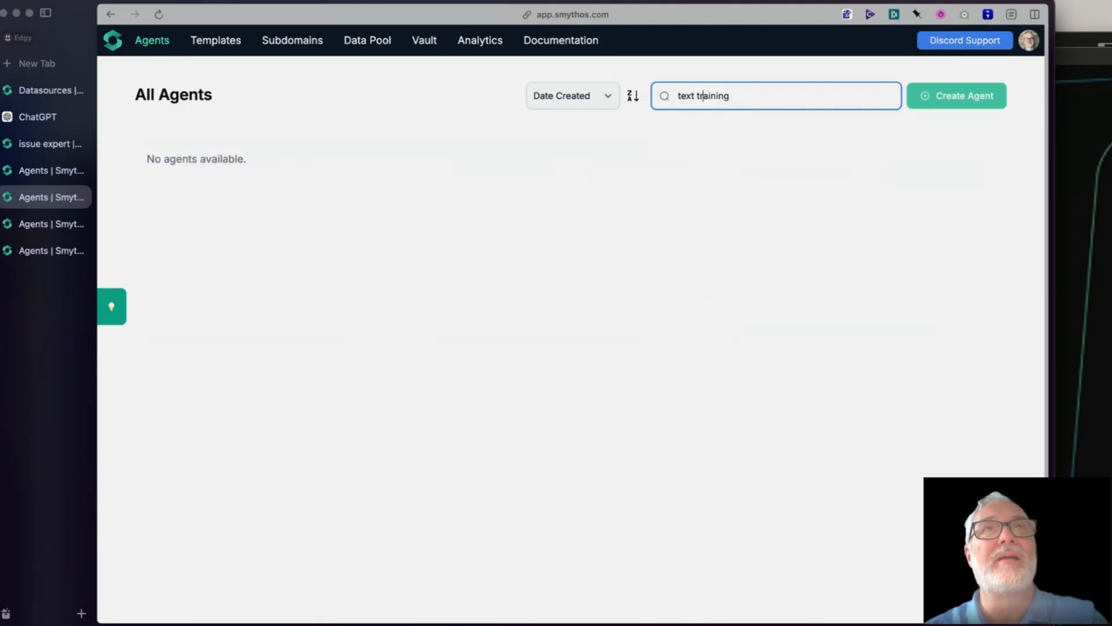
{"action": "key", "text": "BackSpace"}
{"action": "key", "text": "BackSpace"}
{"action": "key", "text": "BackSpace"}
{"action": "key", "text": "BackSpace"}
{"action": "key", "text": "BackSpace"}
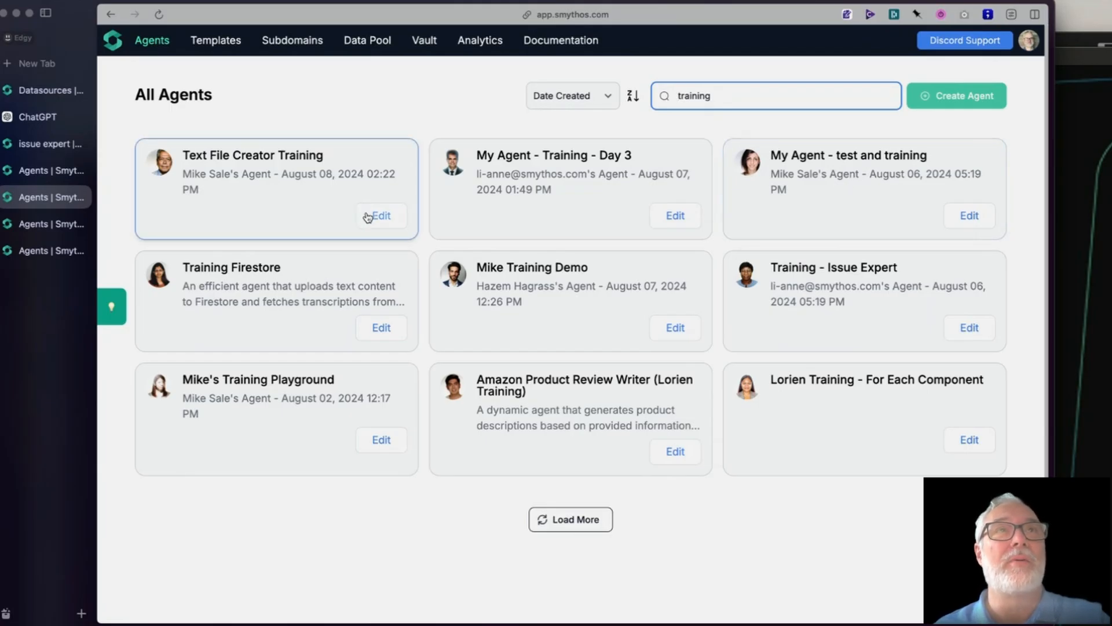
{"action": "left_click", "coordinate": [251, 168]}
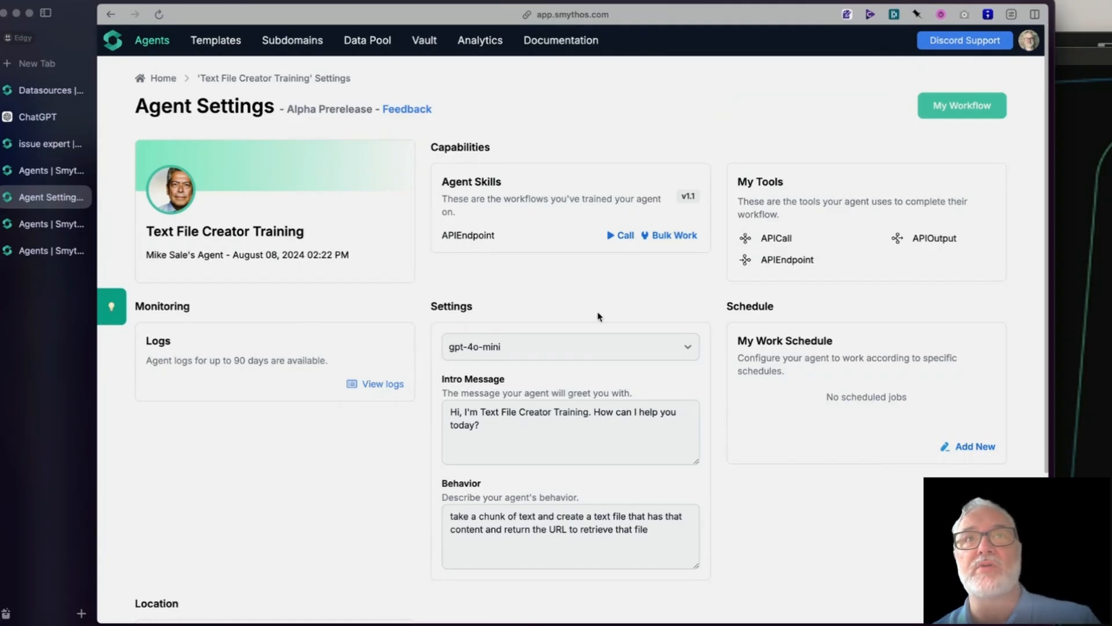
- Examine the agent's available language models, intro message, behavior description and listed skills
{"action": "left_click", "coordinate": [602, 348]}
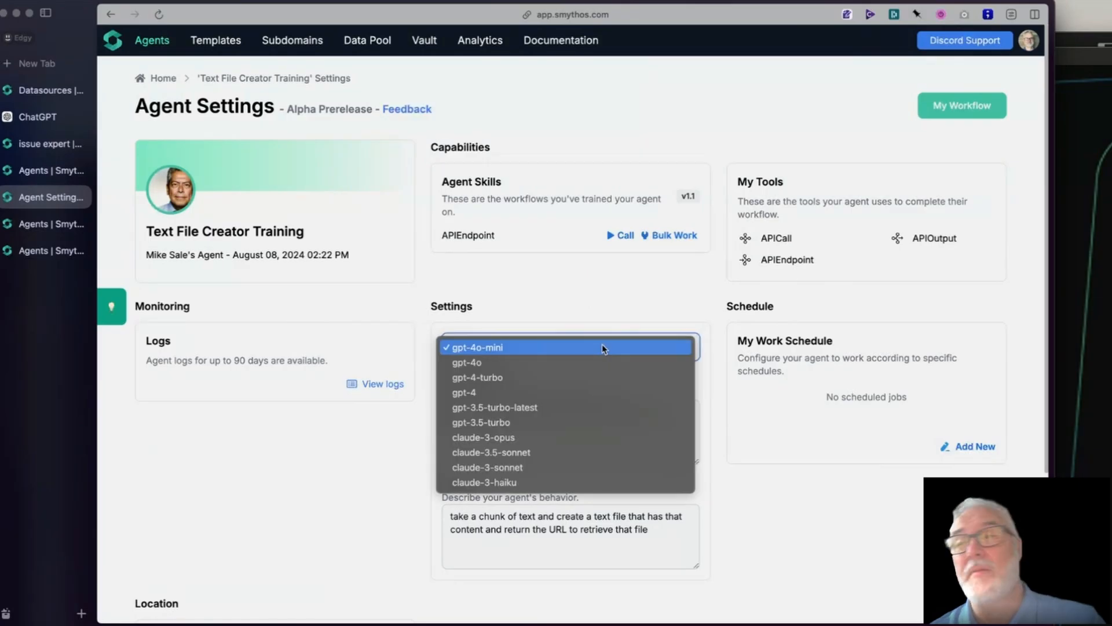
{"action": "left_click", "coordinate": [602, 348]}
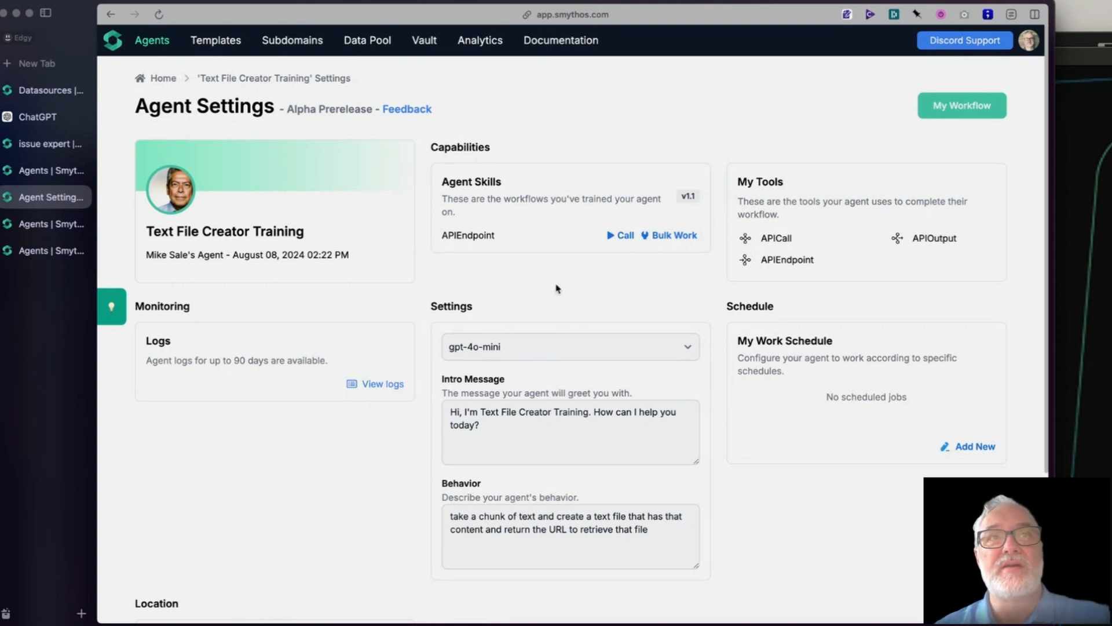
{"action": "triple_click", "coordinate": [554, 430]}
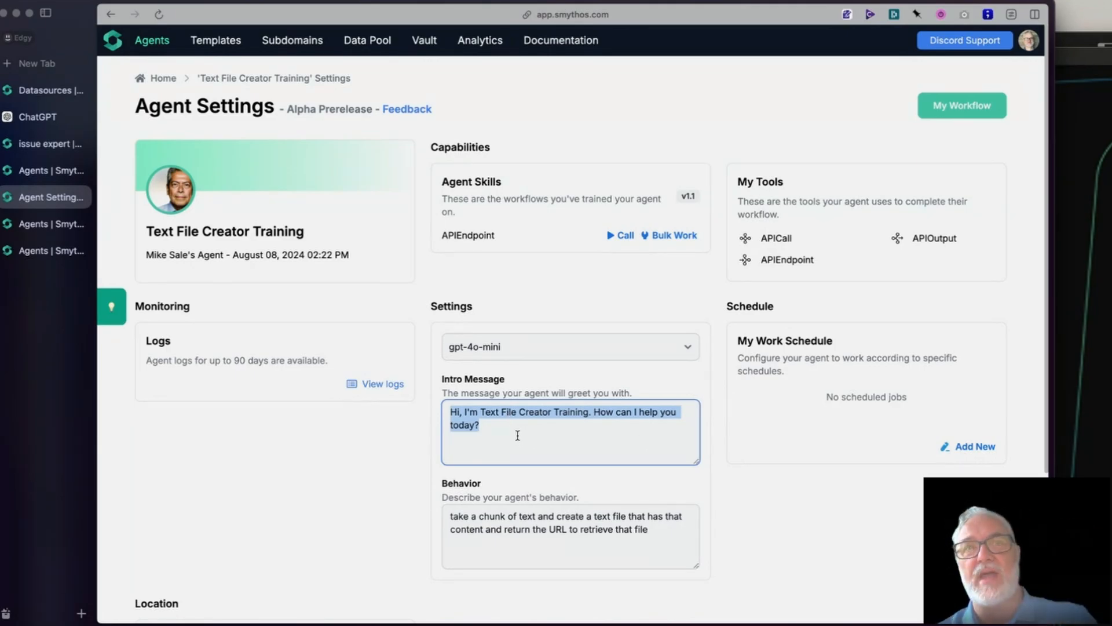
{"action": "left_click_drag", "start_coordinate": [665, 533], "coordinate": [407, 523]}
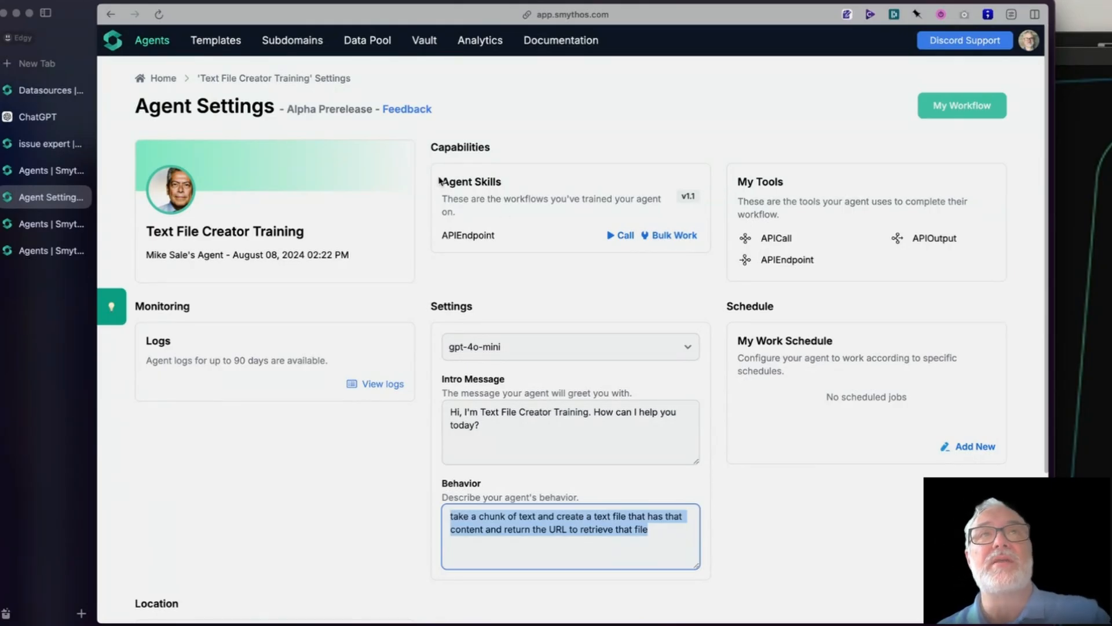
{"action": "left_click_drag", "start_coordinate": [439, 177], "coordinate": [497, 239]}
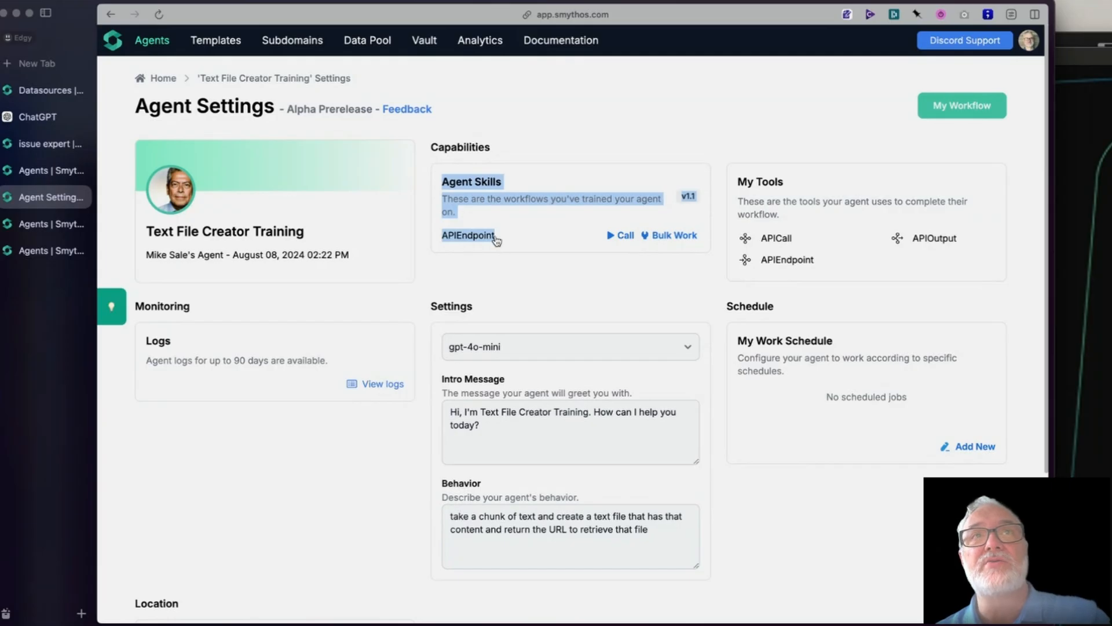
{"action": "left_click", "coordinate": [496, 240]}
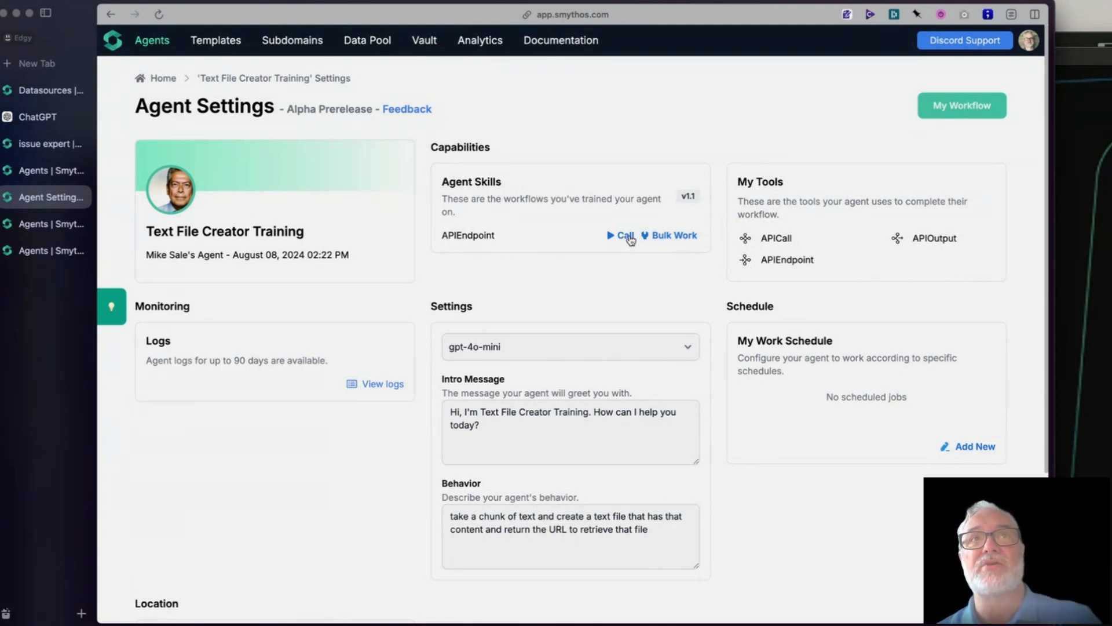
- View the bulk work page of the APIEndpoint skill and return to the agent's settings
{"action": "left_click", "coordinate": [674, 236]}
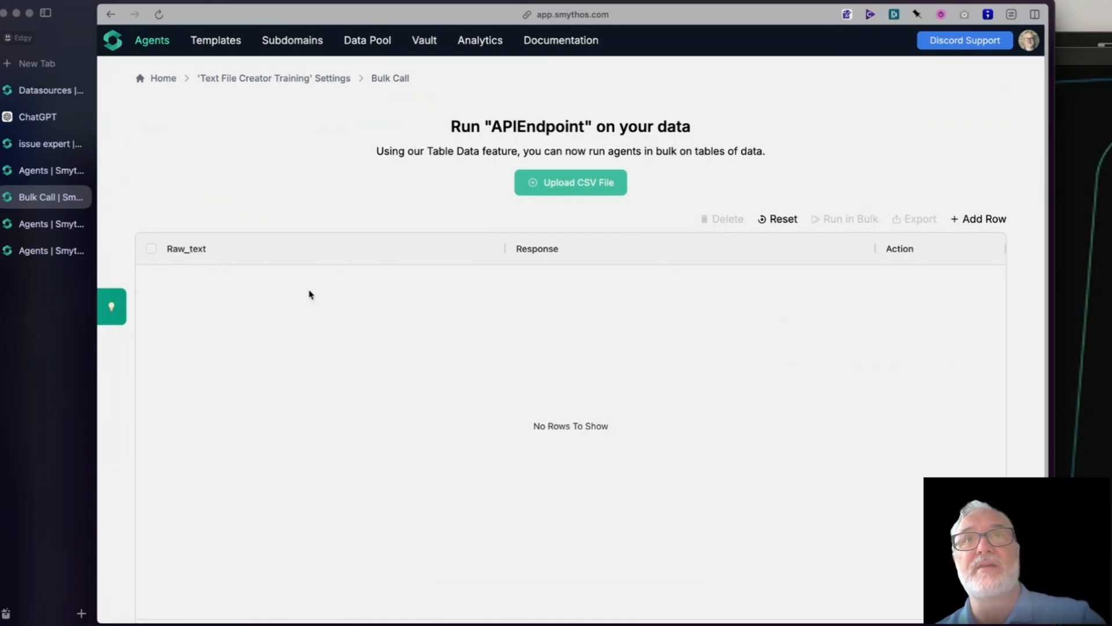
{"action": "scroll", "coordinate": [308, 295], "scroll_direction": "down", "scroll_amount": 1}
{"action": "scroll", "coordinate": [309, 294], "scroll_direction": "up", "scroll_amount": 1}
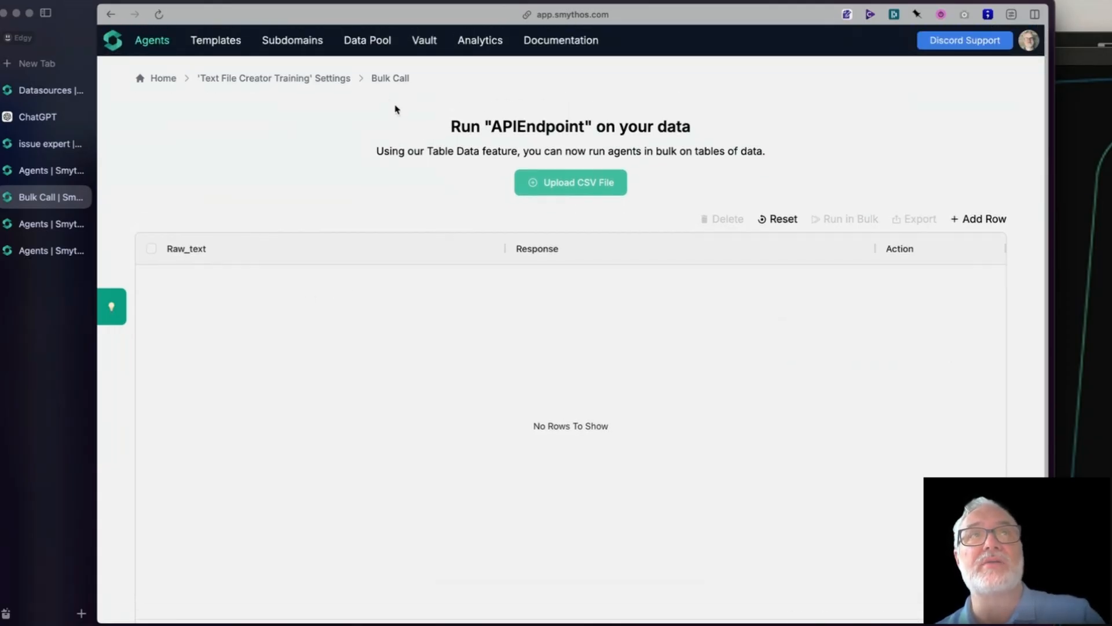
{"action": "left_click", "coordinate": [294, 81]}
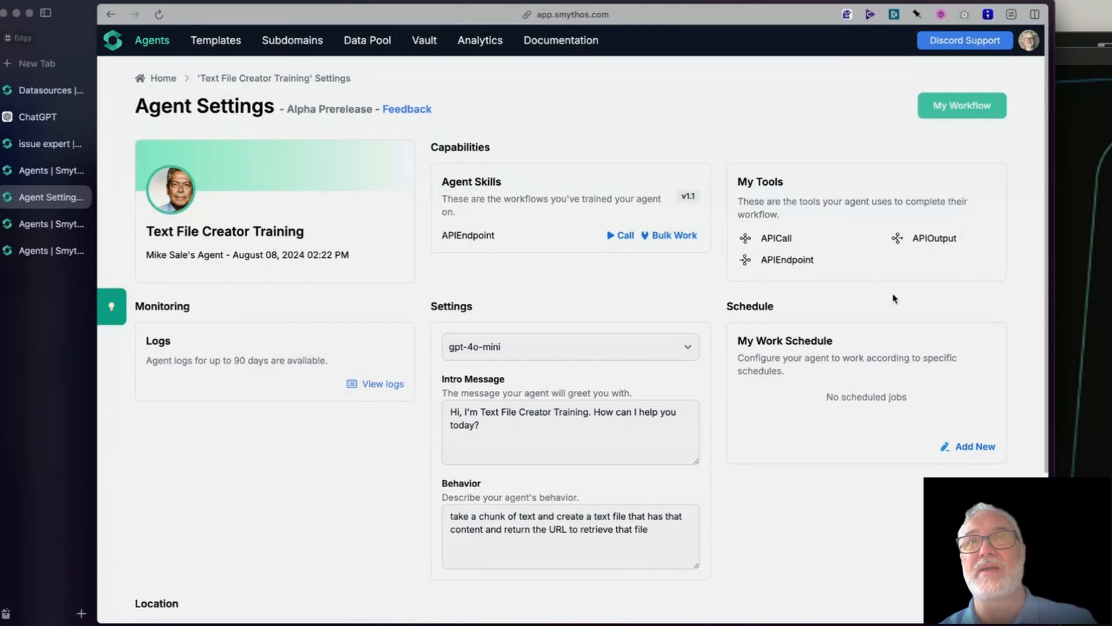
- Start a new work schedule routine for the agent using the APIEndpoint /createTextFile endpoint
{"action": "left_click", "coordinate": [967, 451]}
{"action": "scroll", "coordinate": [966, 449], "scroll_direction": "down", "scroll_amount": 3}
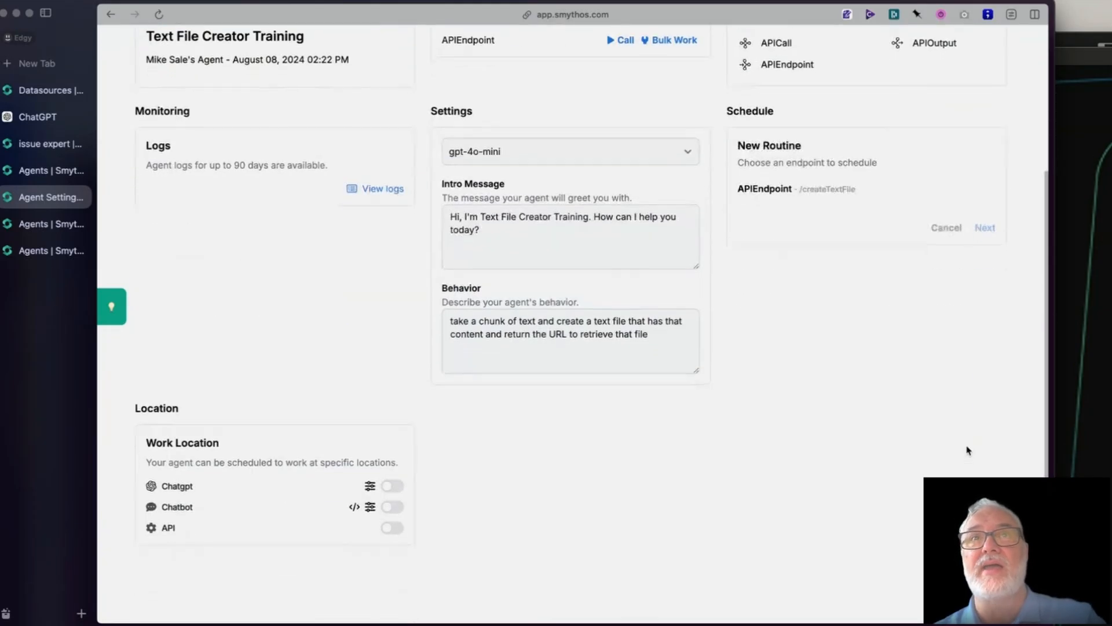
{"action": "left_click", "coordinate": [778, 187]}
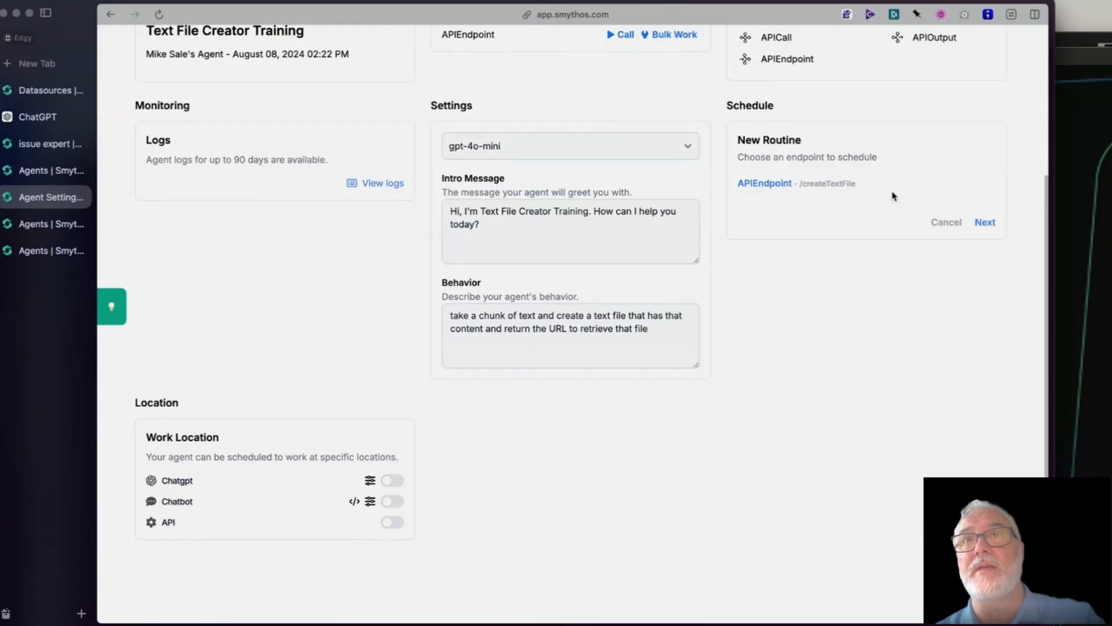
{"action": "left_click", "coordinate": [985, 222]}
- Provide "asdfqasdqwetwe" as the routine's raw_text input and continue to the start date and time
{"action": "left_click", "coordinate": [793, 205]}
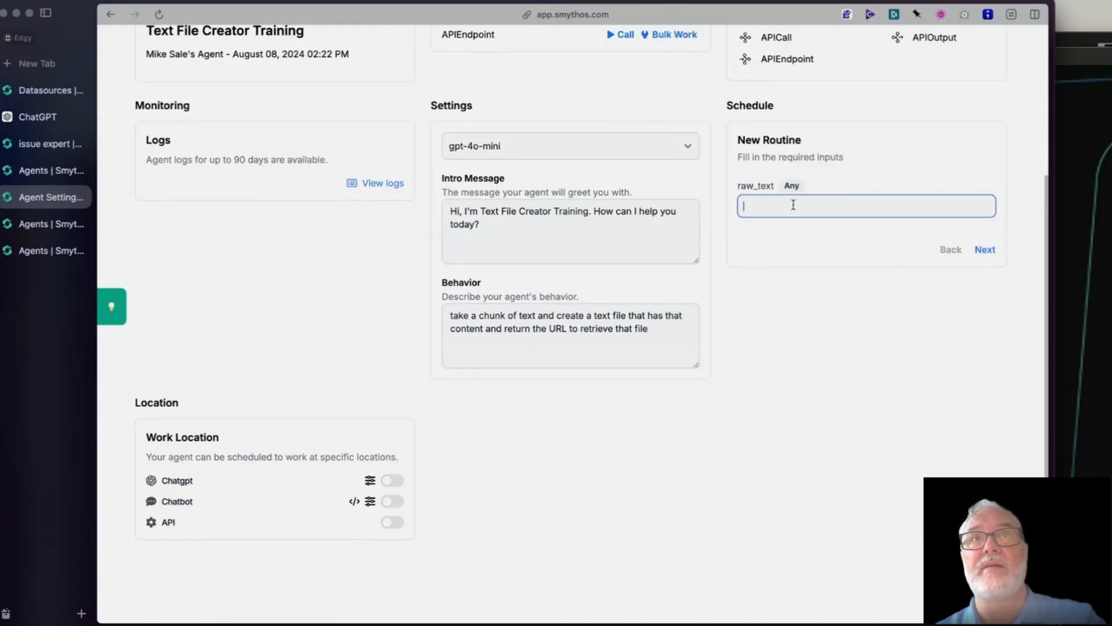
{"action": "type", "text": "asdfqasdqwetwe"}
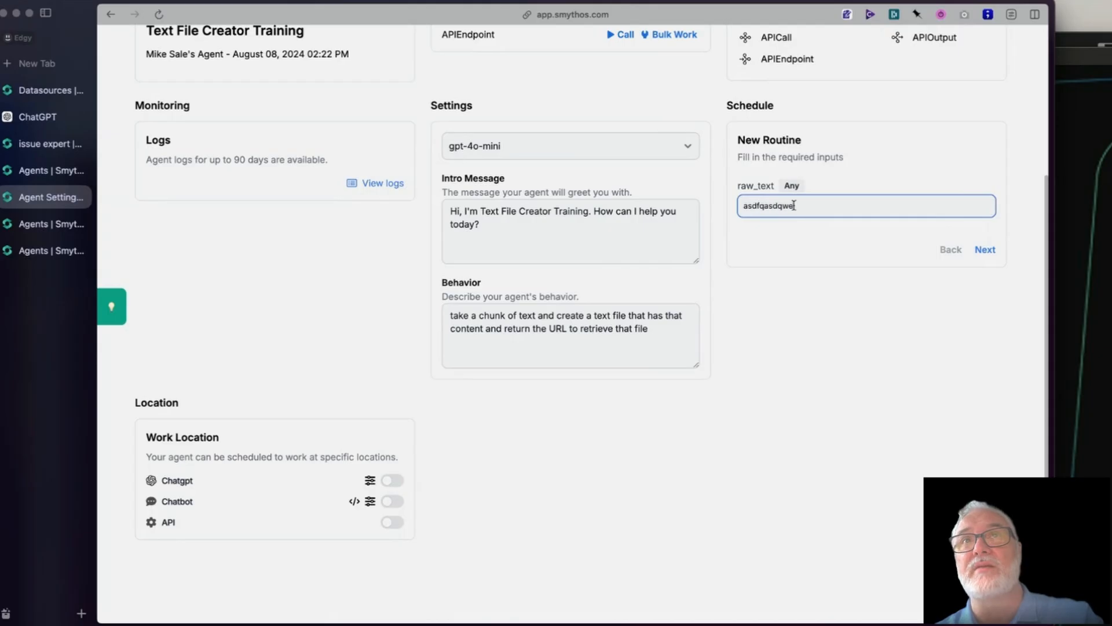
{"action": "left_click", "coordinate": [985, 249]}
- Check the start date options and accept 8/8/2024 at 09:40 AM for the routine's first run
{"action": "left_click", "coordinate": [952, 191]}
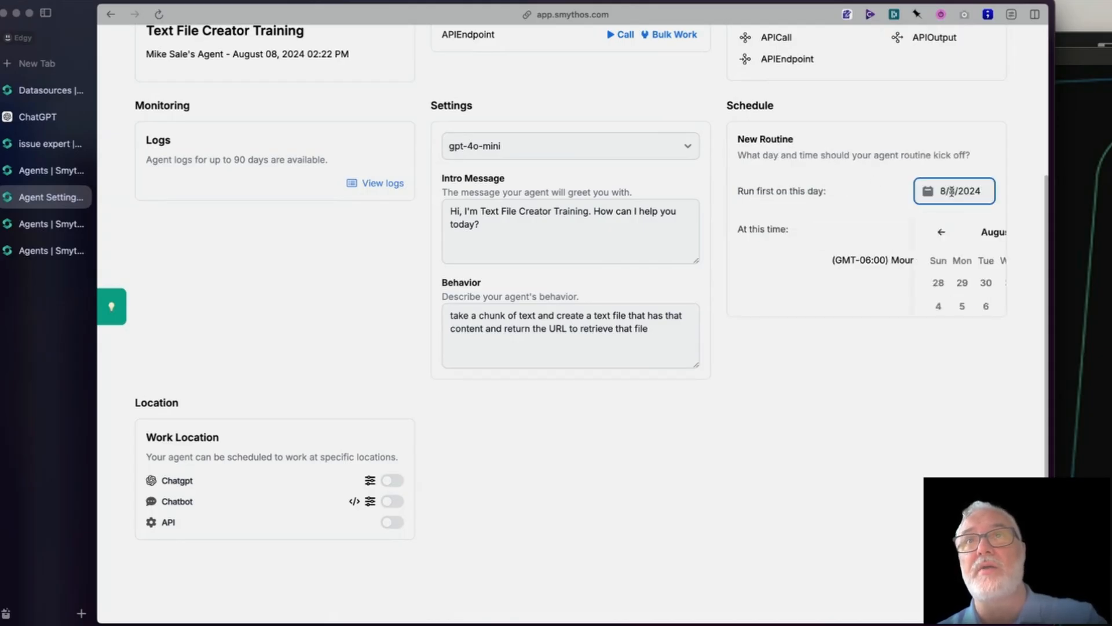
{"action": "left_click", "coordinate": [861, 194]}
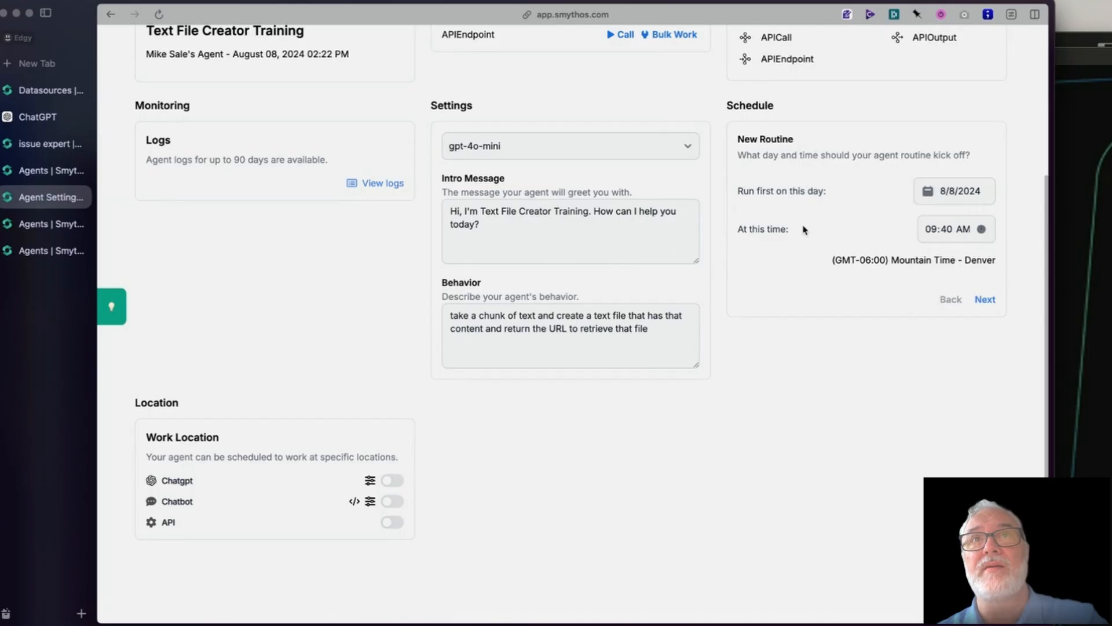
{"action": "left_click", "coordinate": [983, 299]}
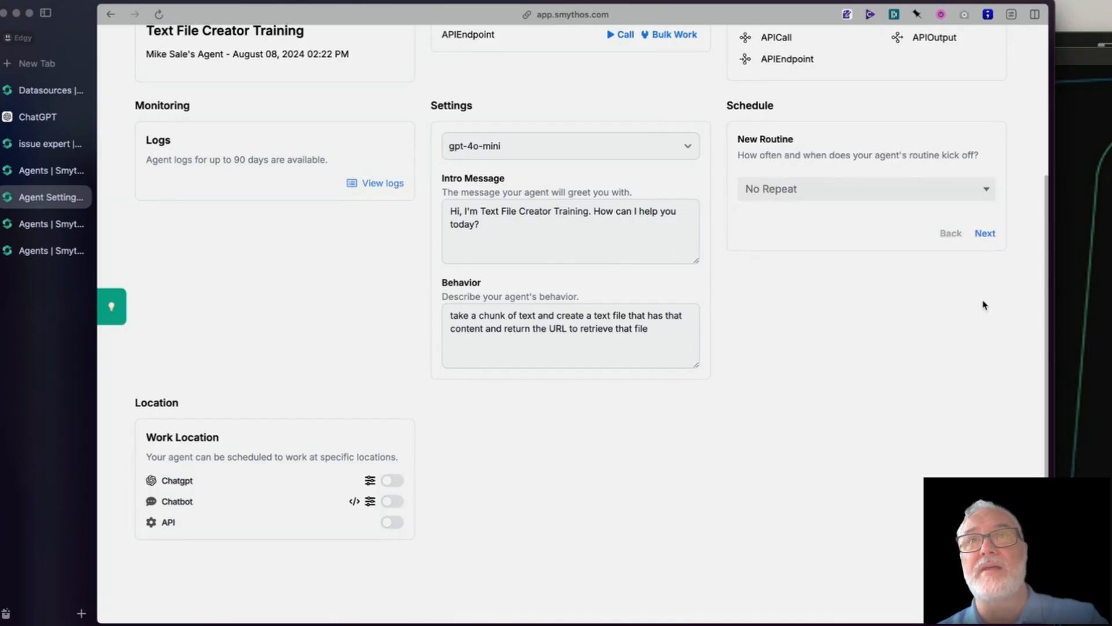
- Set the new routine to Repeat and bring up its recurrence options
{"action": "left_click", "coordinate": [747, 187]}
{"action": "left_click", "coordinate": [765, 207]}
{"action": "scroll", "coordinate": [776, 191], "scroll_direction": "down", "scroll_amount": 3}
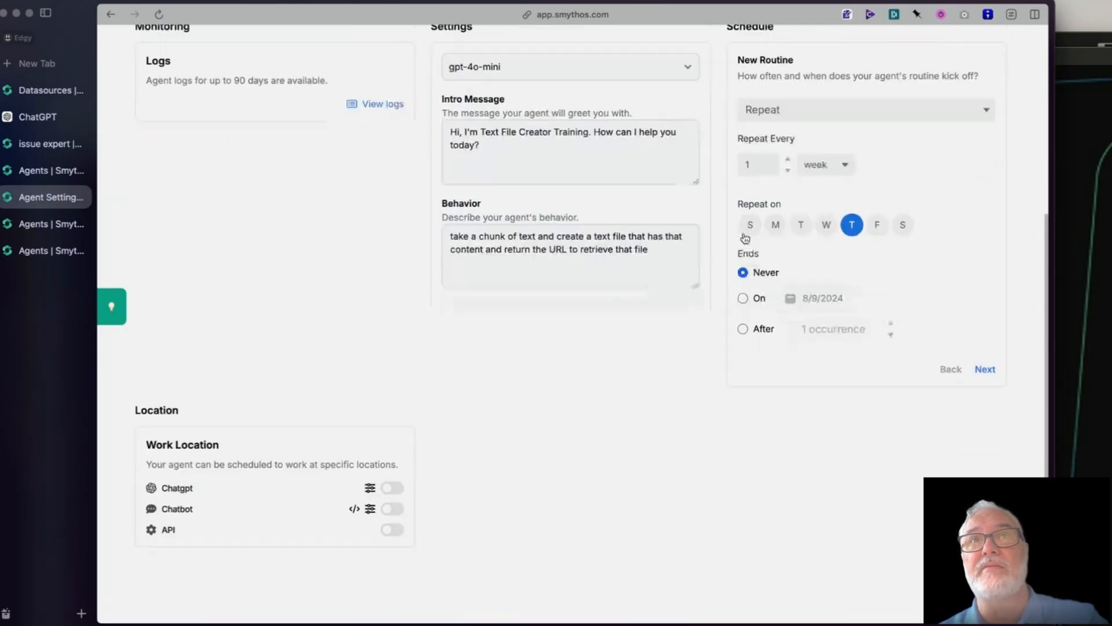
- Set the weekly routine to repeat on all seven days with no end date and continue to the routine name
{"action": "left_click", "coordinate": [826, 217]}
{"action": "left_click", "coordinate": [800, 217]}
{"action": "left_click", "coordinate": [778, 222]}
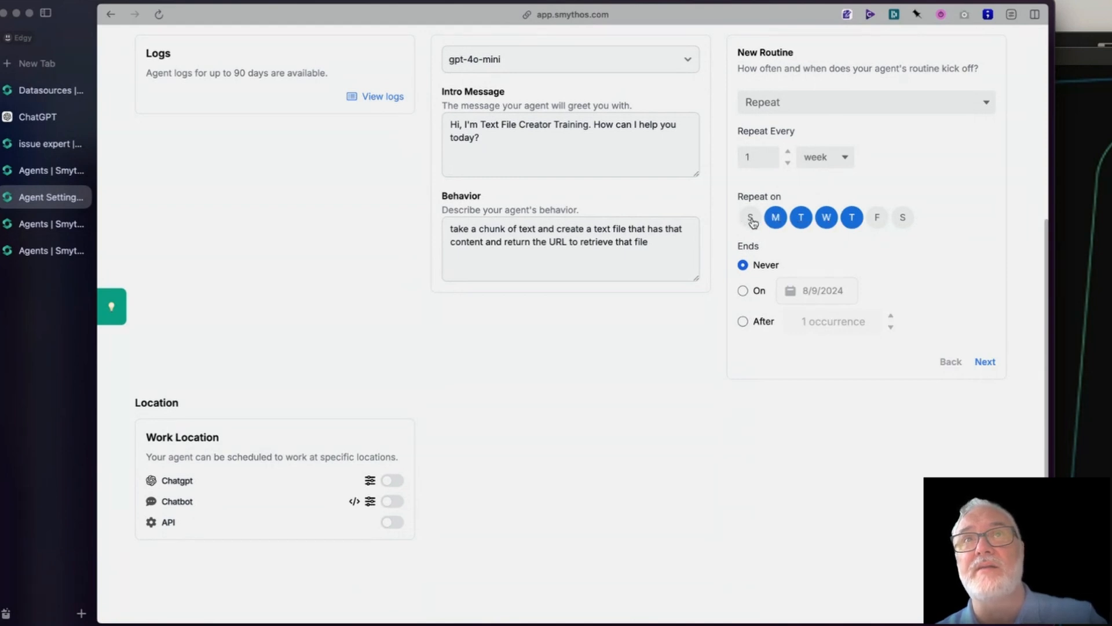
{"action": "left_click", "coordinate": [751, 218]}
{"action": "left_click", "coordinate": [901, 219]}
{"action": "left_click", "coordinate": [877, 218]}
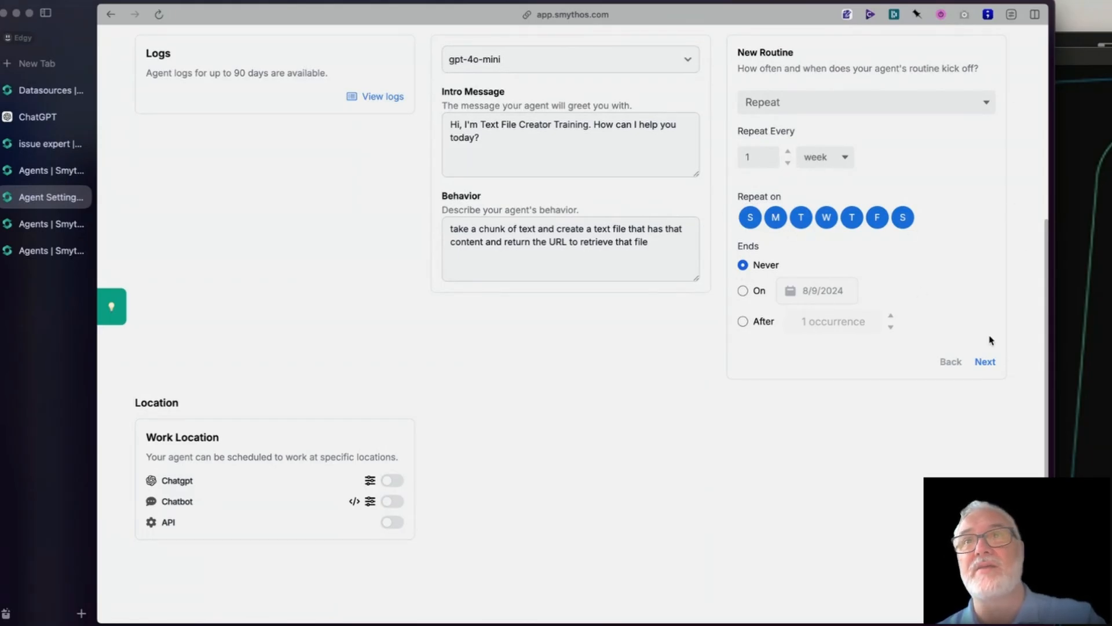
{"action": "left_click", "coordinate": [984, 361]}
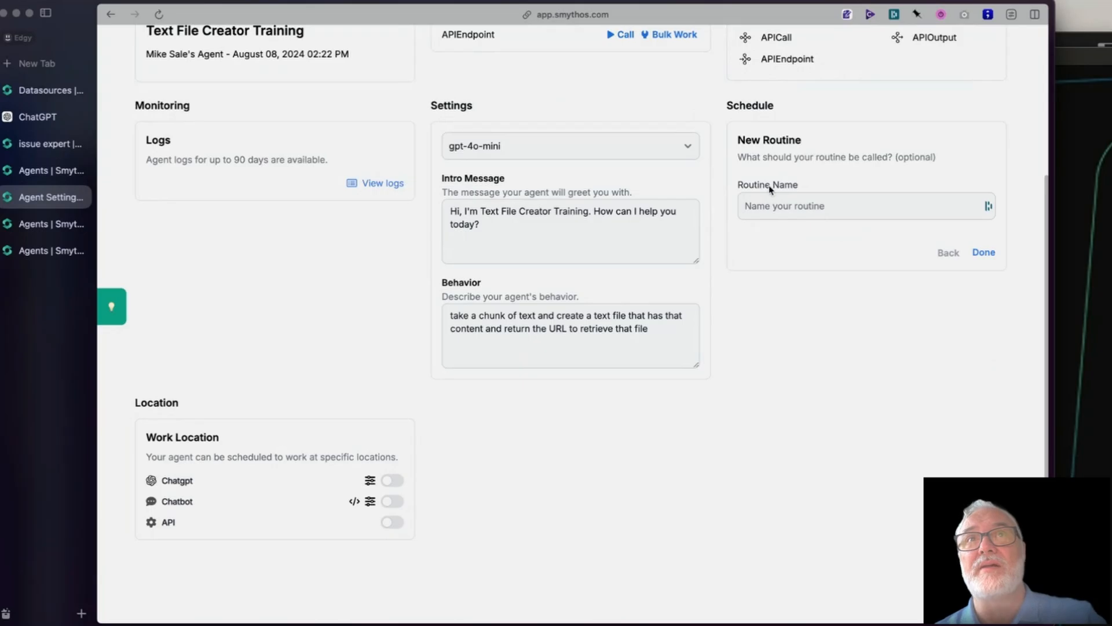
- Save the routine with the name "asdfaqsd", and delete it from the work schedule
{"action": "left_click", "coordinate": [805, 207]}
{"action": "type", "text": "asdfaqsd"}
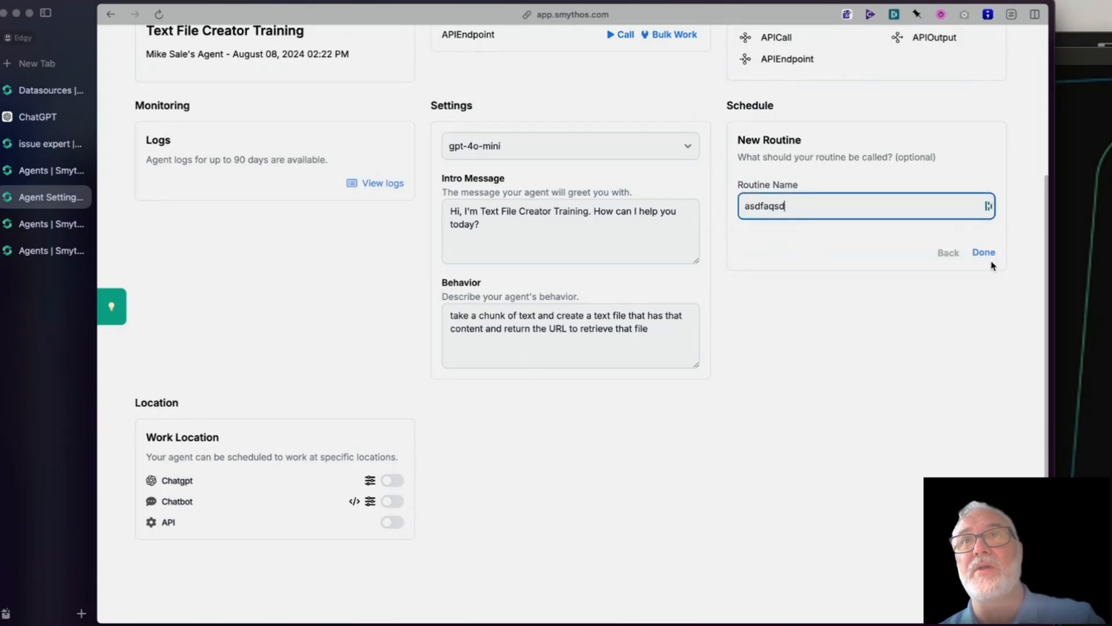
{"action": "left_click", "coordinate": [989, 255]}
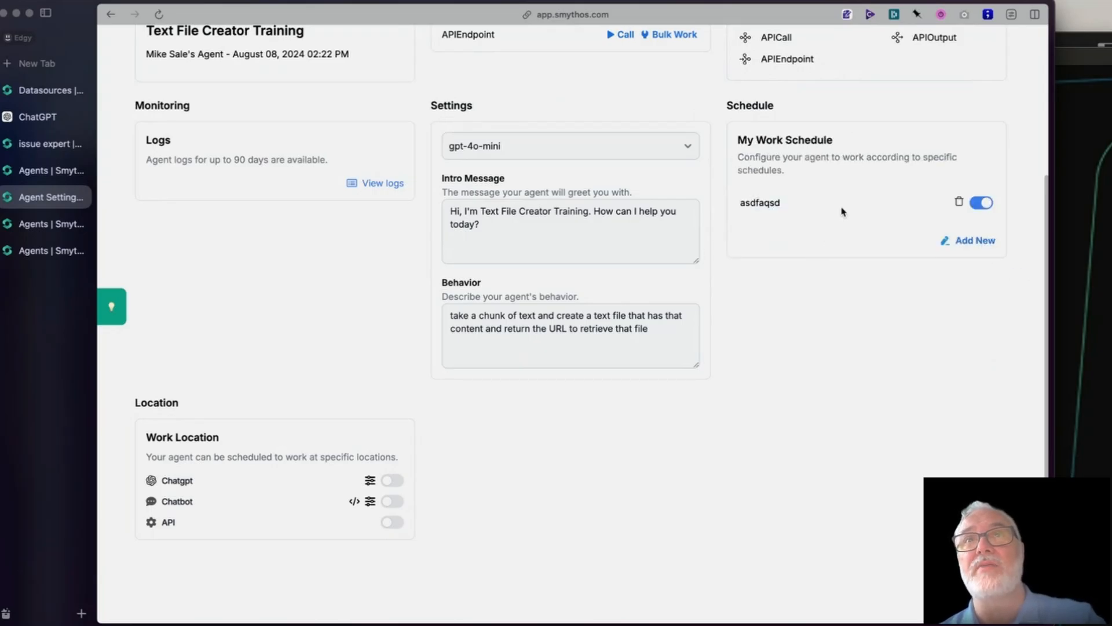
{"action": "left_click", "coordinate": [958, 202]}
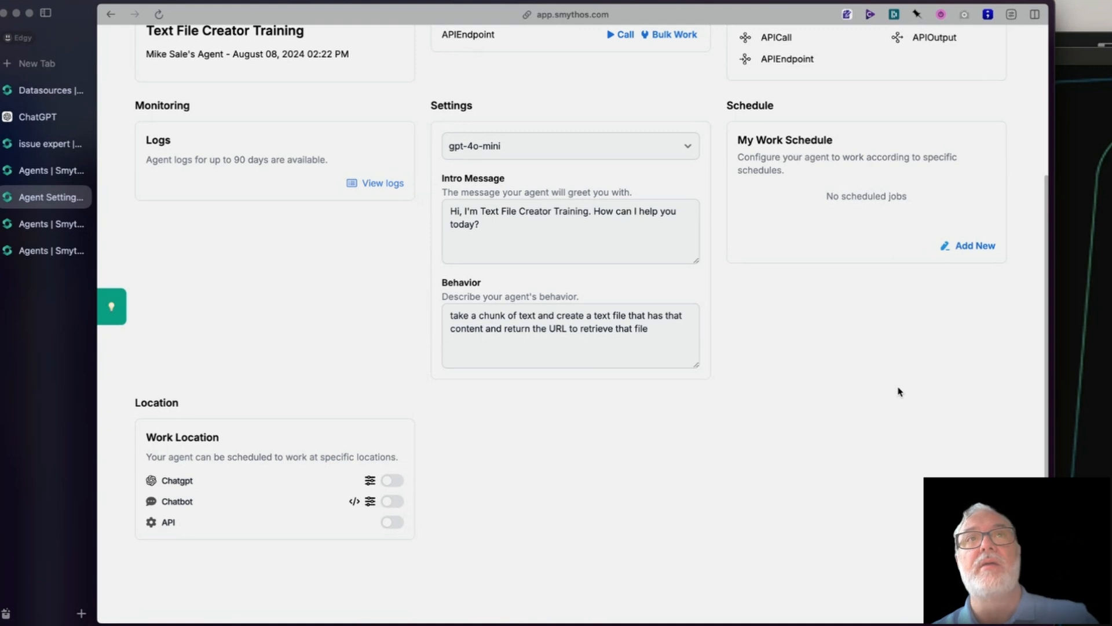
- Enable the Chatbot work location and review its configuration, including the Personality text, closing it without saving
{"action": "scroll", "coordinate": [234, 351], "scroll_direction": "up", "scroll_amount": 1}
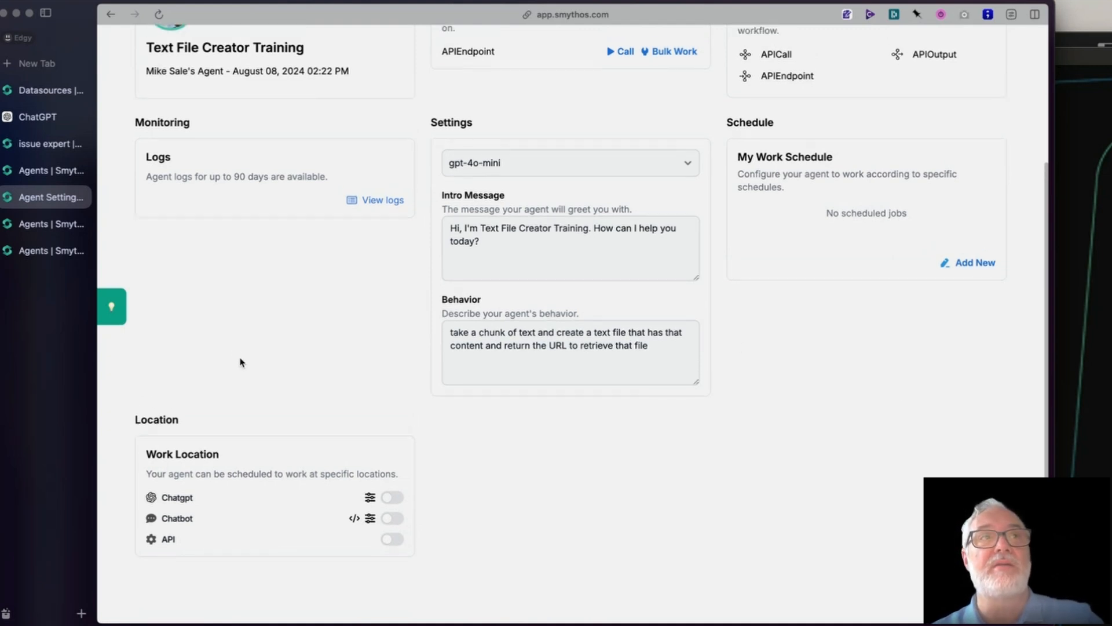
{"action": "scroll", "coordinate": [244, 366], "scroll_direction": "down", "scroll_amount": 1}
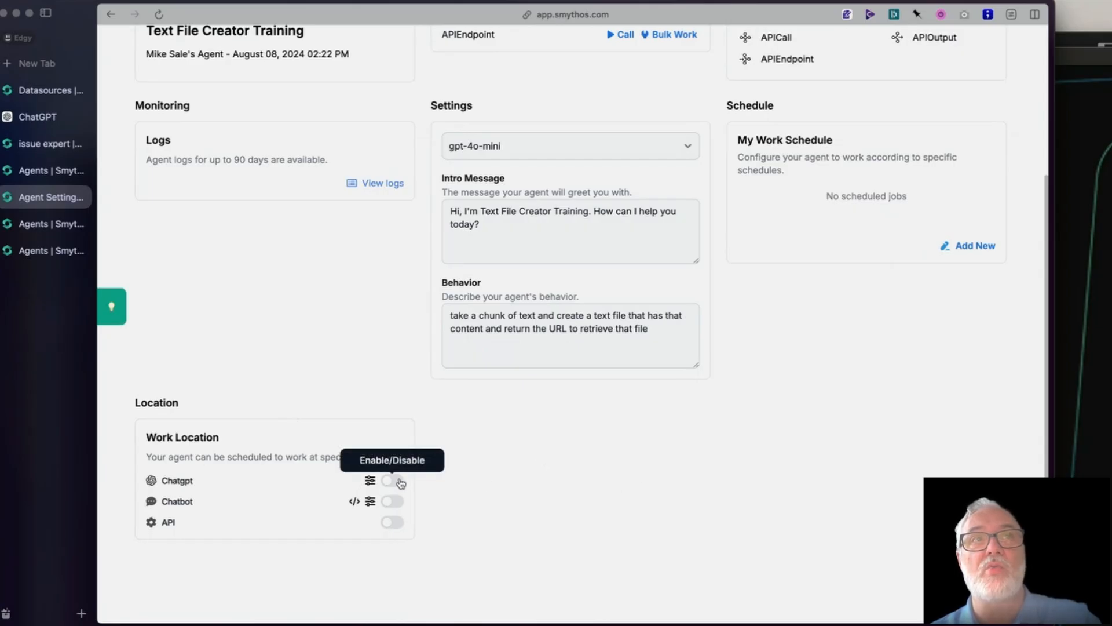
{"action": "left_click", "coordinate": [394, 501]}
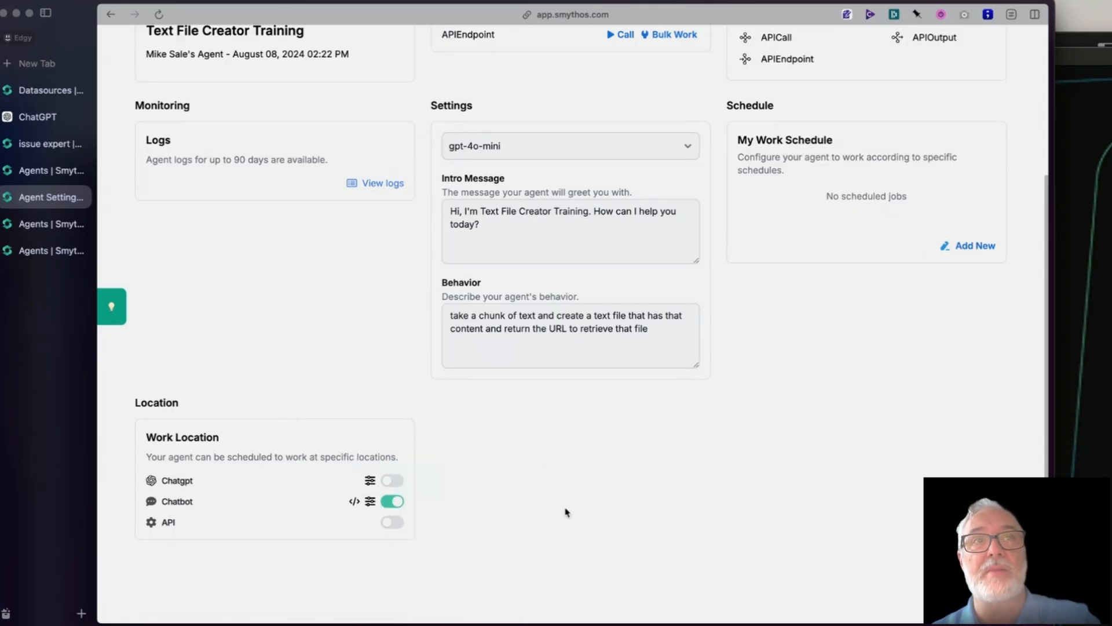
{"action": "left_click", "coordinate": [370, 501]}
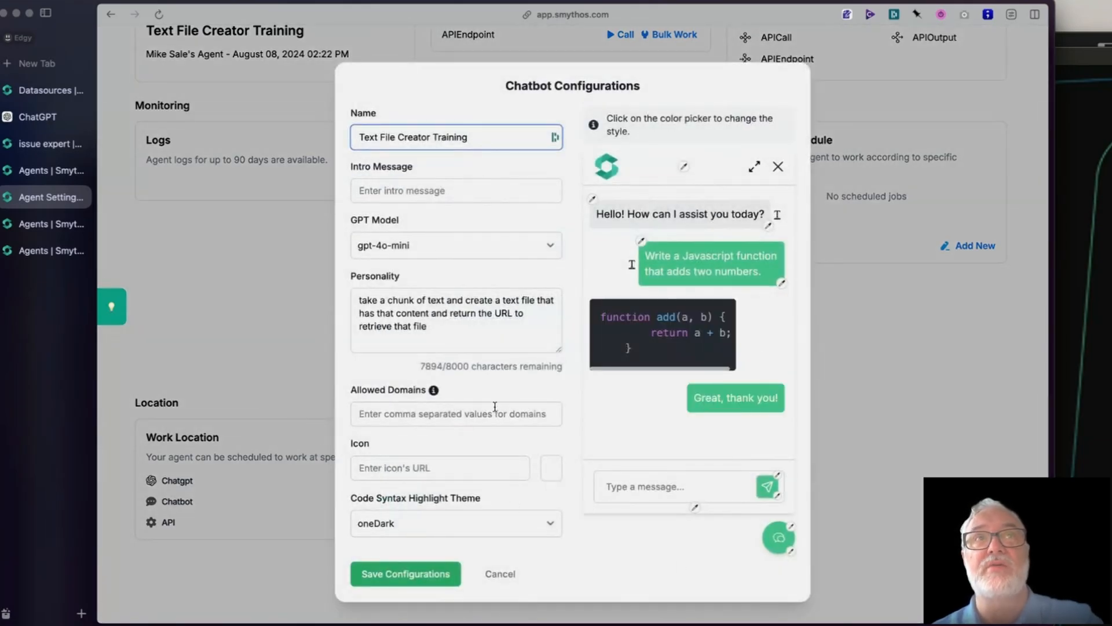
{"action": "left_click_drag", "start_coordinate": [428, 326], "coordinate": [280, 288]}
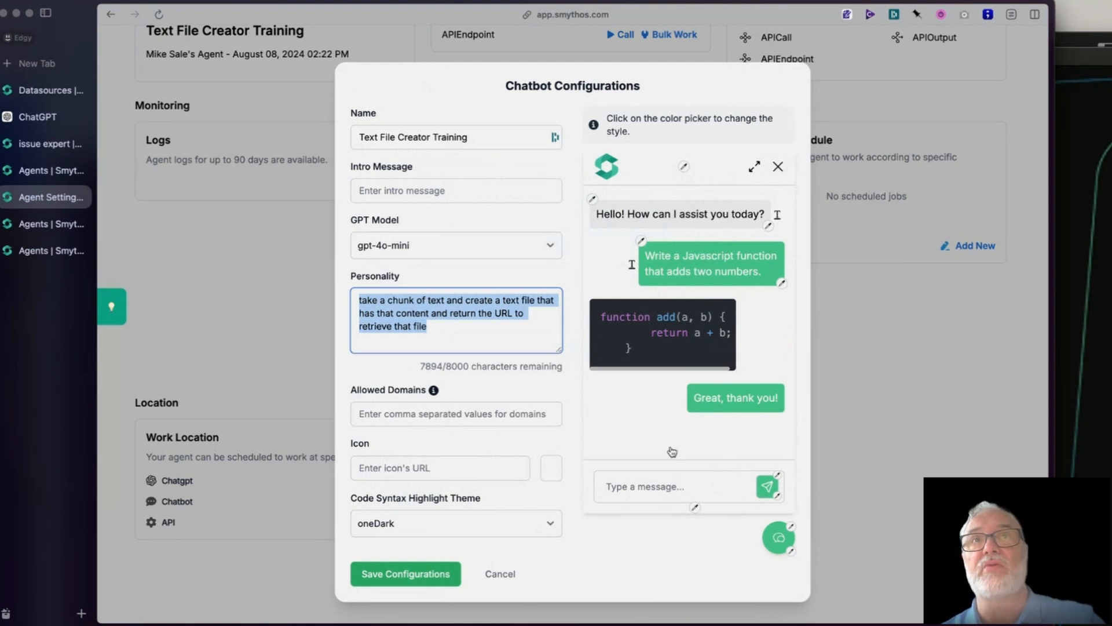
{"action": "left_click", "coordinate": [501, 575]}
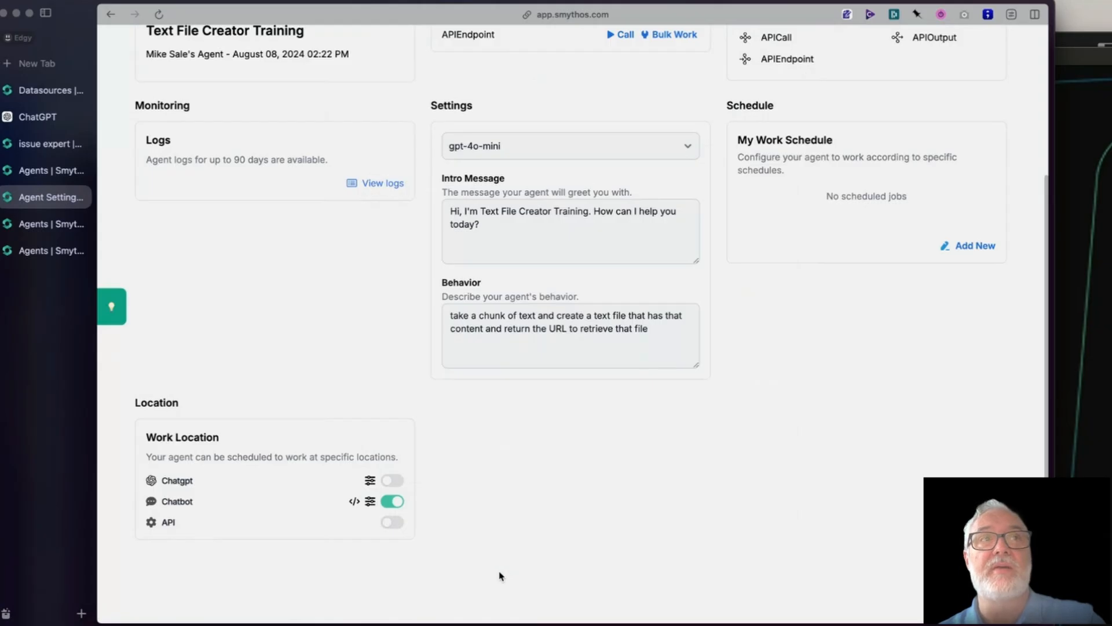
- Enable the API work location for the Text File Creator Training agent
{"action": "left_click", "coordinate": [392, 523]}
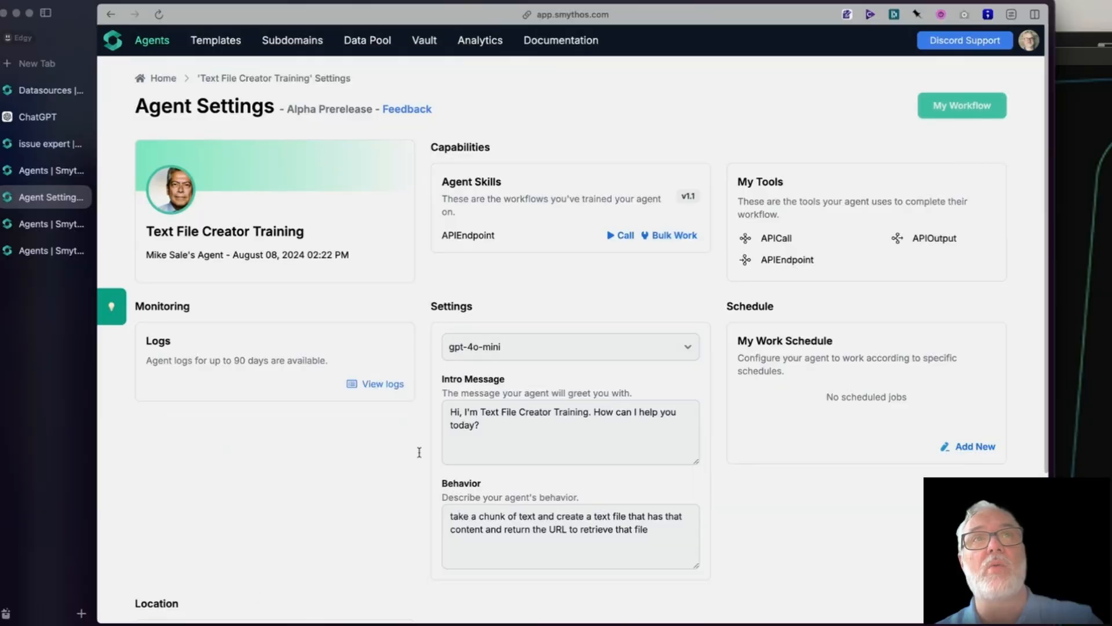
{"action": "scroll", "coordinate": [270, 524], "scroll_direction": "down", "scroll_amount": 5}
{"action": "scroll", "coordinate": [276, 515], "scroll_direction": "up", "scroll_amount": 1}
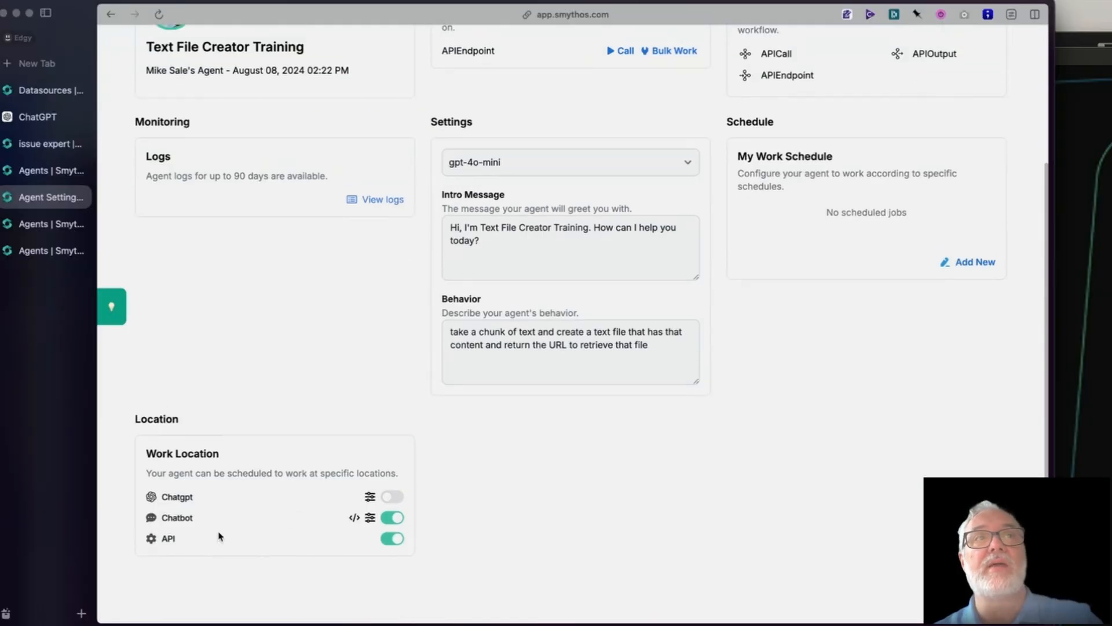
{"action": "scroll", "coordinate": [718, 409], "scroll_direction": "up", "scroll_amount": 5}
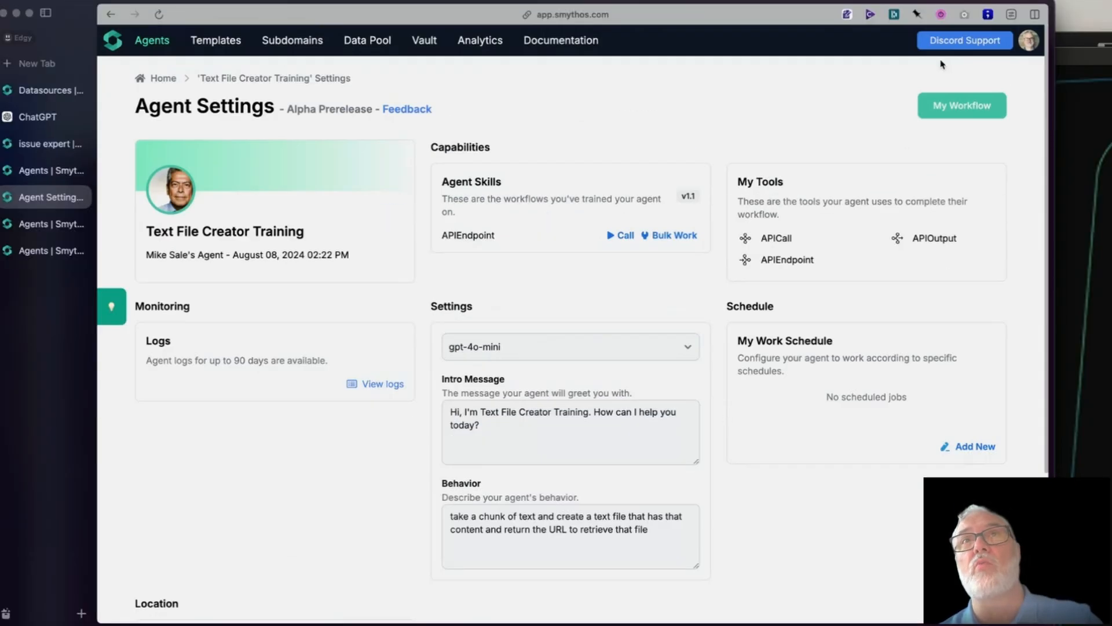
- Open the agent's workflow and examine the server address in its Swagger API documentation
{"action": "left_click", "coordinate": [973, 102]}
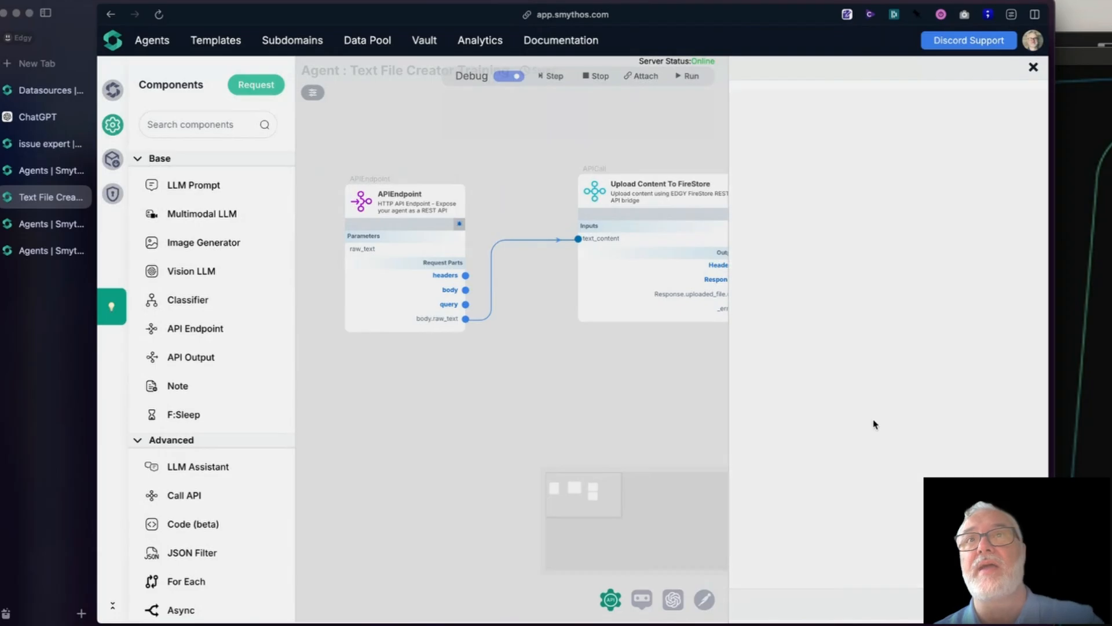
{"action": "left_click", "coordinate": [882, 319]}
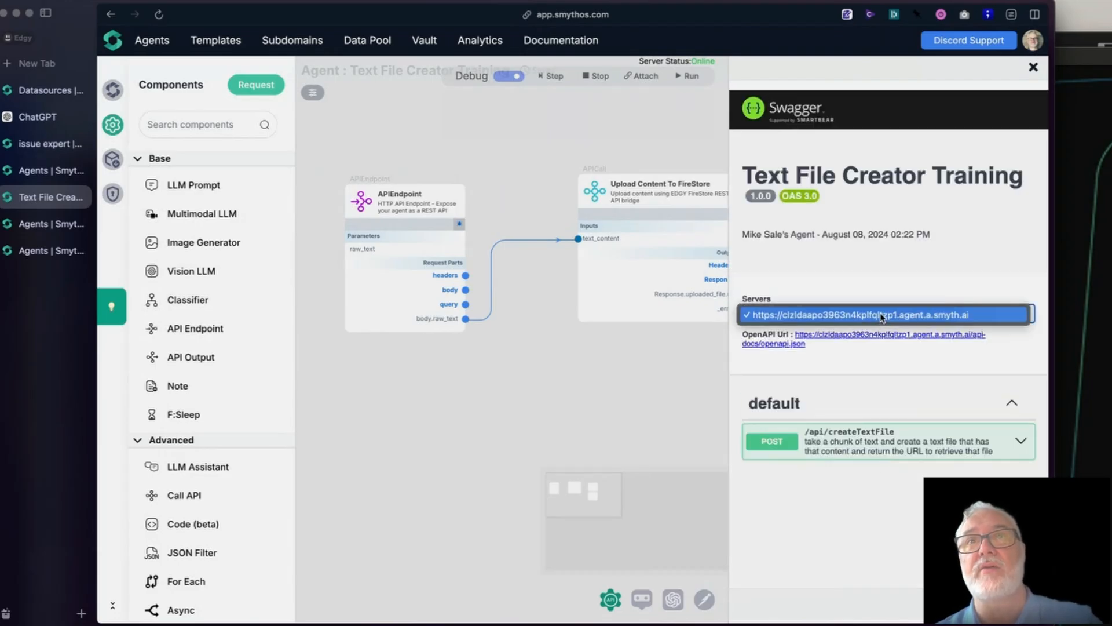
{"action": "left_click", "coordinate": [836, 318]}
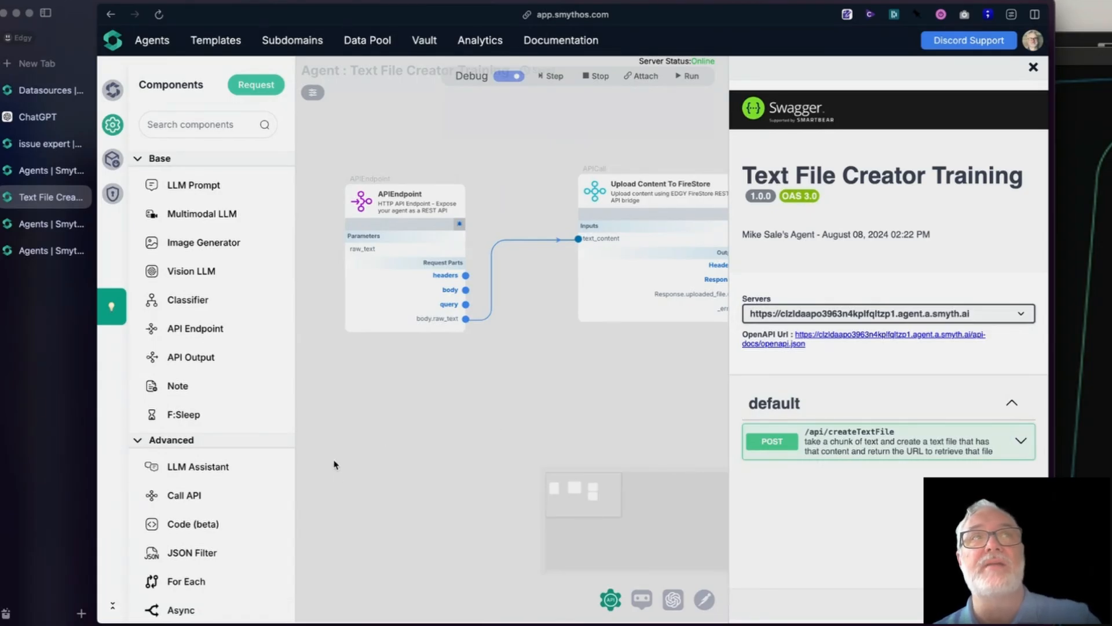
{"action": "left_click", "coordinate": [35, 144]}
{"action": "left_click", "coordinate": [750, 202]}
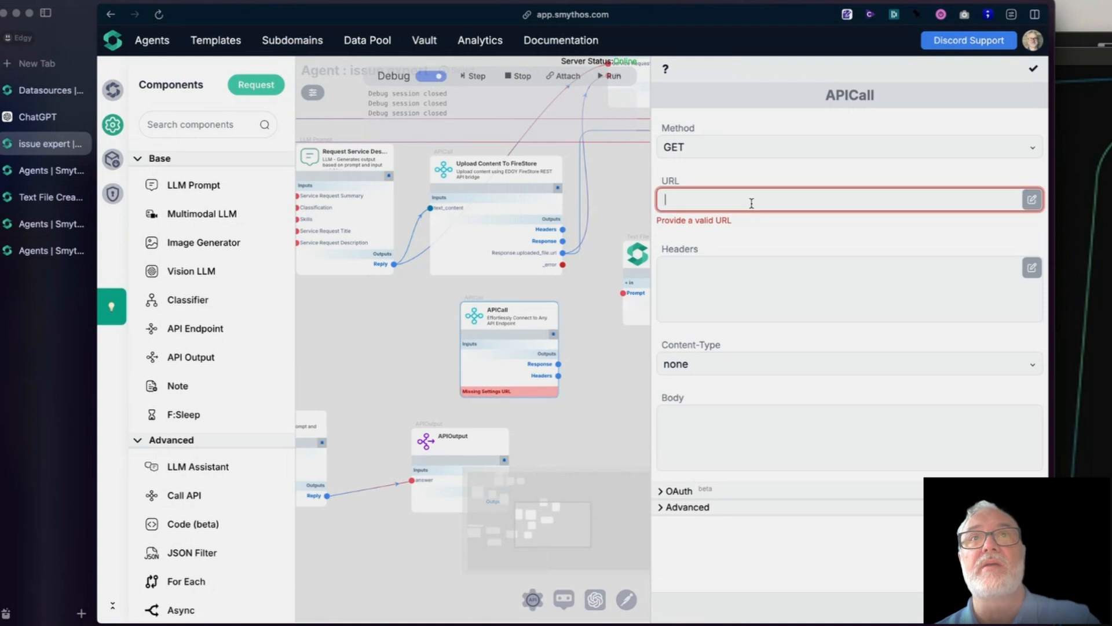
{"action": "key", "text": "super+v"}
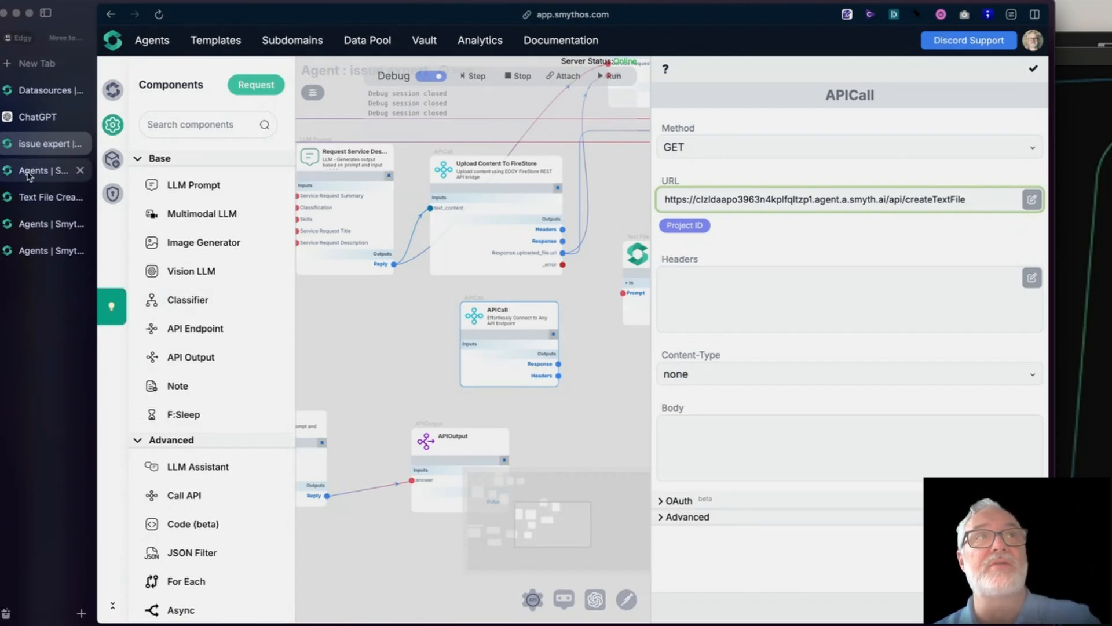
- Examine the /api/createTextFile endpoint's request method, required body and response format in the Text File Creator Training documentation
{"action": "left_click", "coordinate": [34, 197]}
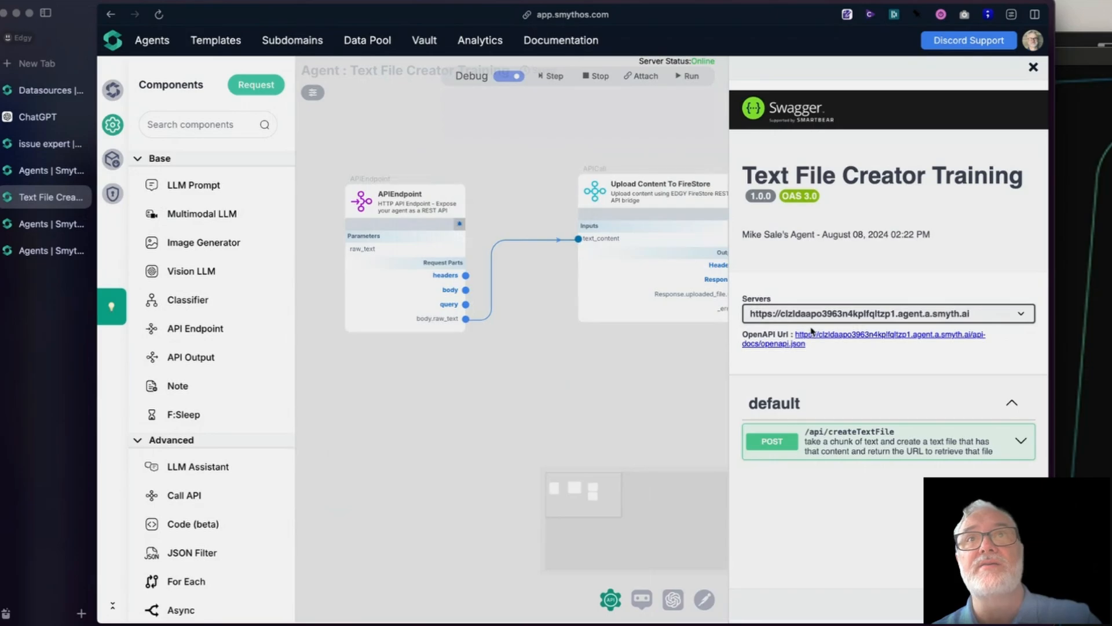
{"action": "left_click", "coordinate": [1022, 445]}
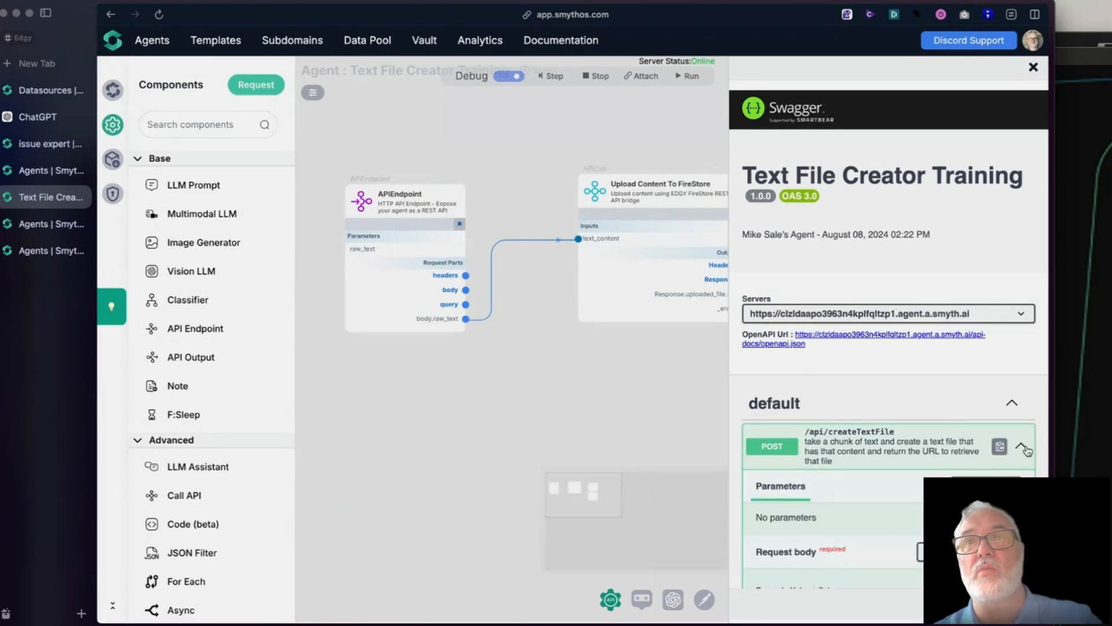
{"action": "scroll", "coordinate": [927, 464], "scroll_direction": "down", "scroll_amount": 5}
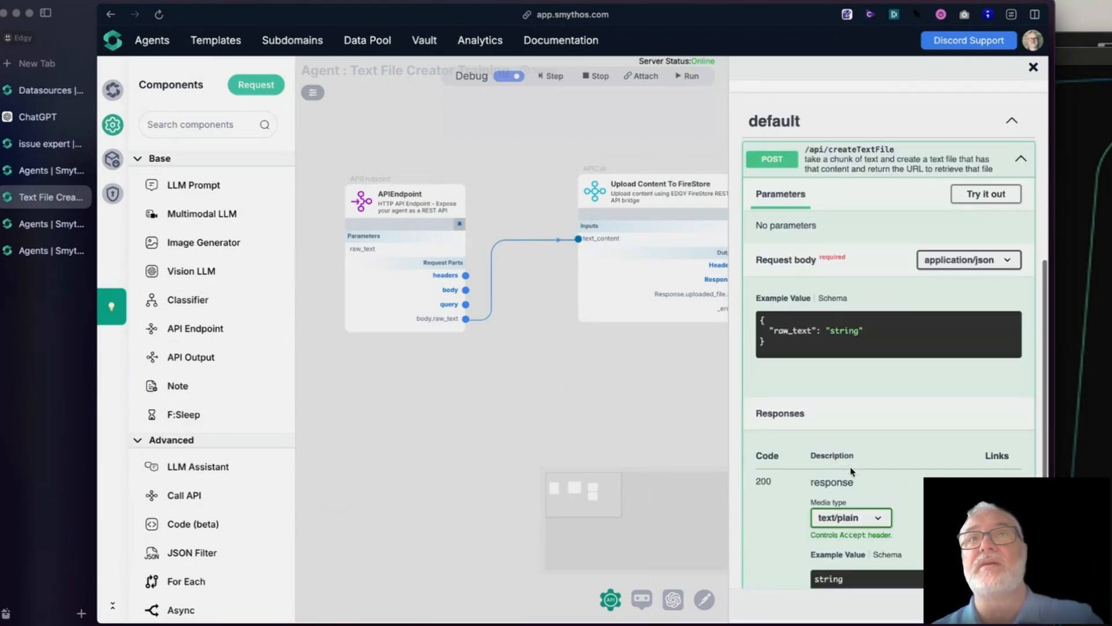
{"action": "scroll", "coordinate": [852, 471], "scroll_direction": "down", "scroll_amount": 2}
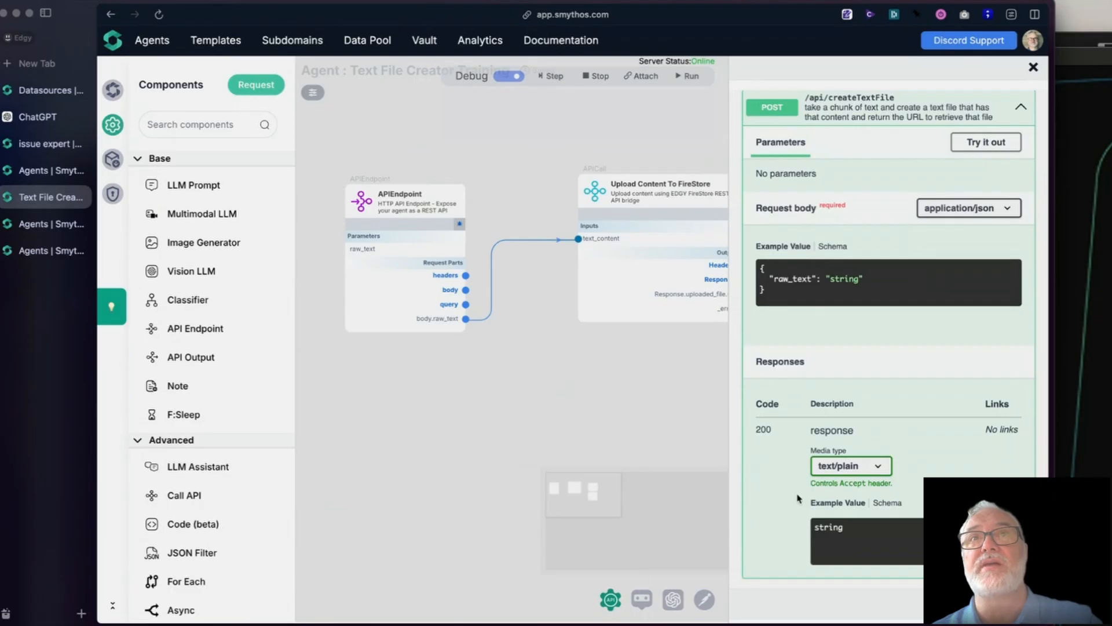
{"action": "scroll", "coordinate": [797, 498], "scroll_direction": "up", "scroll_amount": 3}
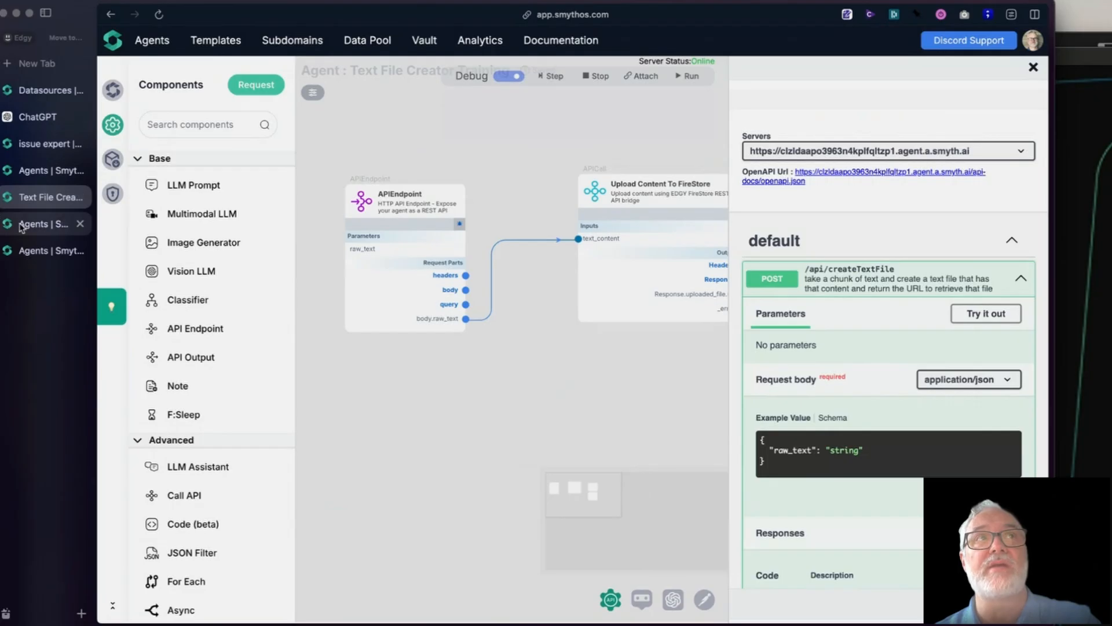
- Set the request method of the issue expert workflow's APICall to POST and check its URL
{"action": "left_click", "coordinate": [32, 148]}
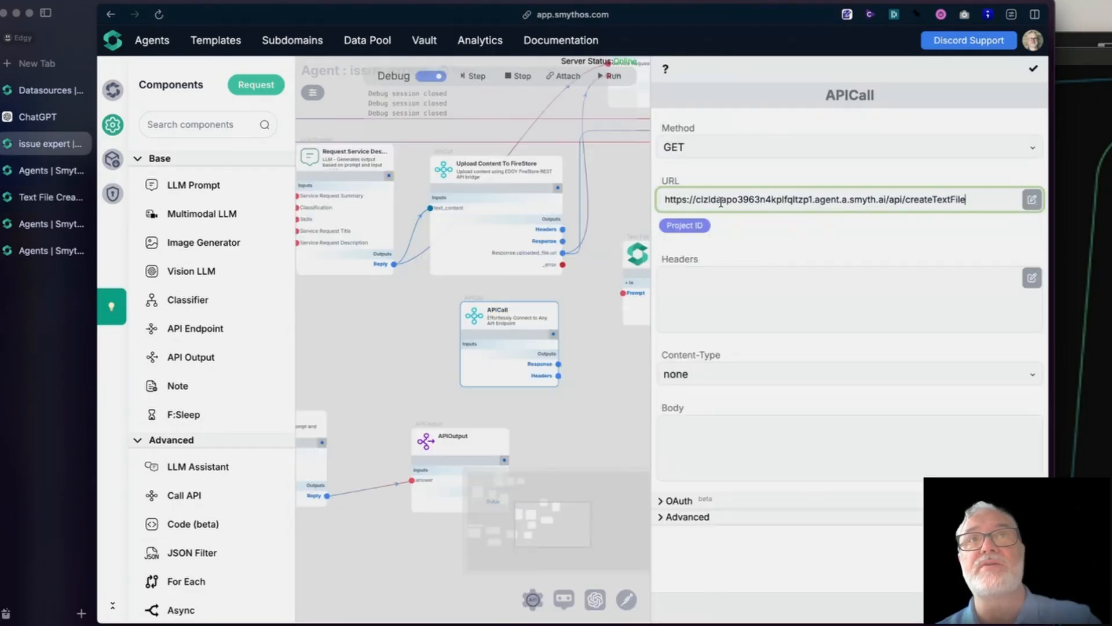
{"action": "left_click", "coordinate": [716, 150]}
{"action": "left_click", "coordinate": [720, 220]}
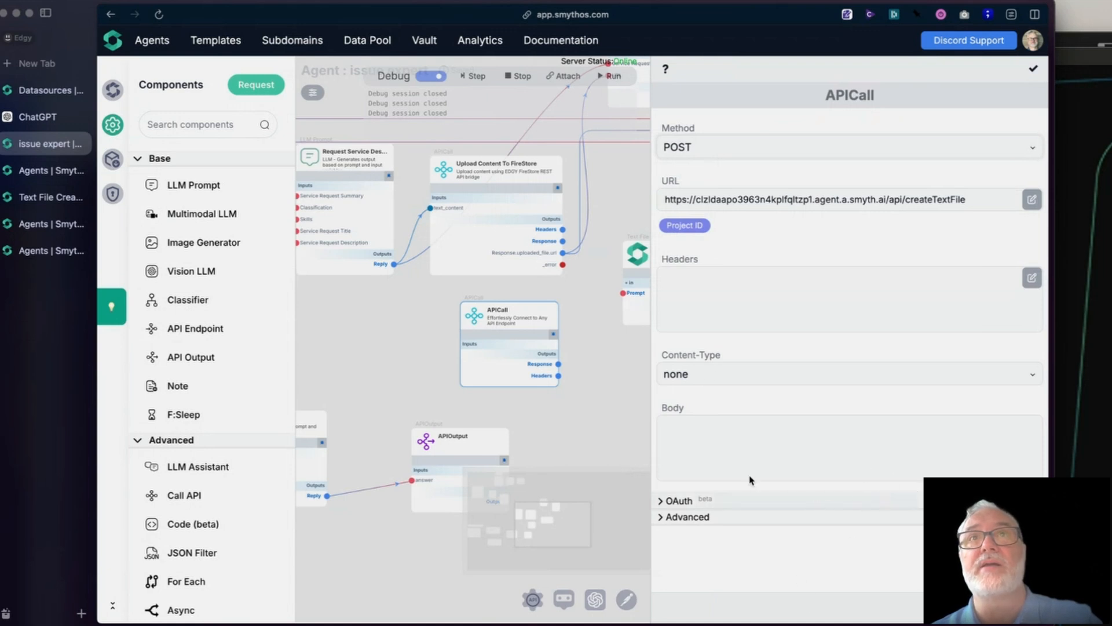
{"action": "left_click", "coordinate": [977, 198]}
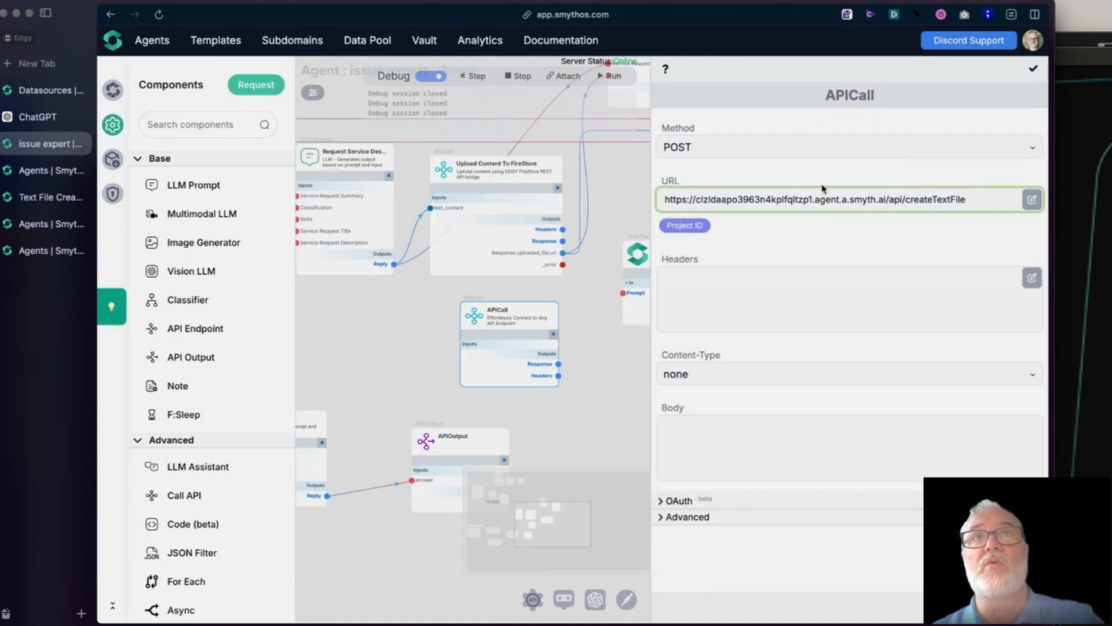
- Fill the APICall's request body with the example JSON { "raw_text": "string" } copied from the Text File Creator Training documentation
{"action": "left_click", "coordinate": [710, 436]}
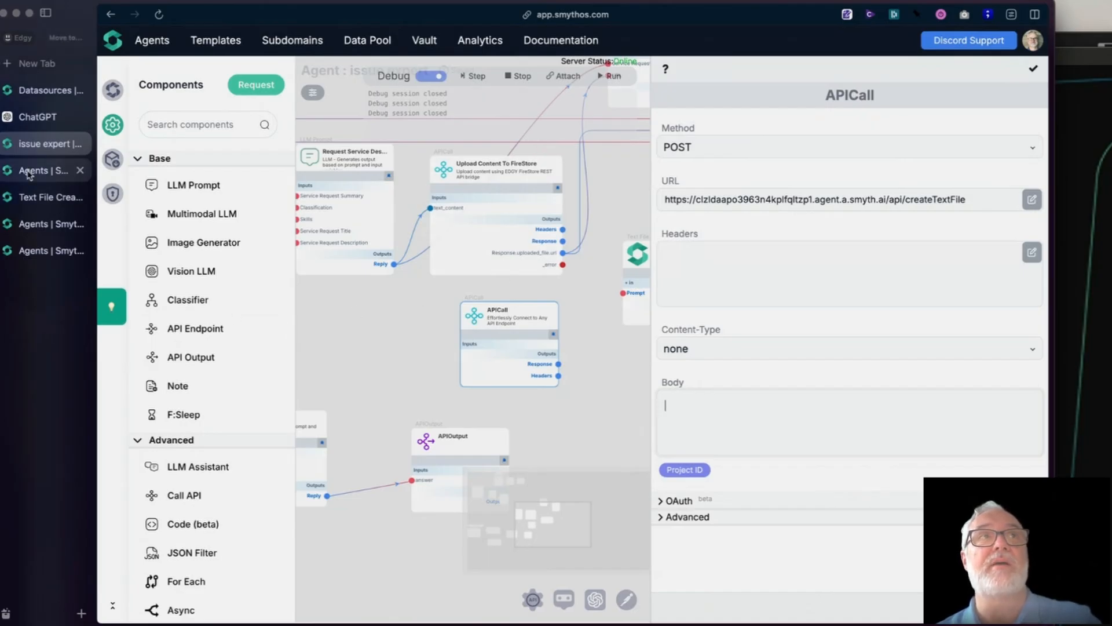
{"action": "left_click", "coordinate": [27, 199]}
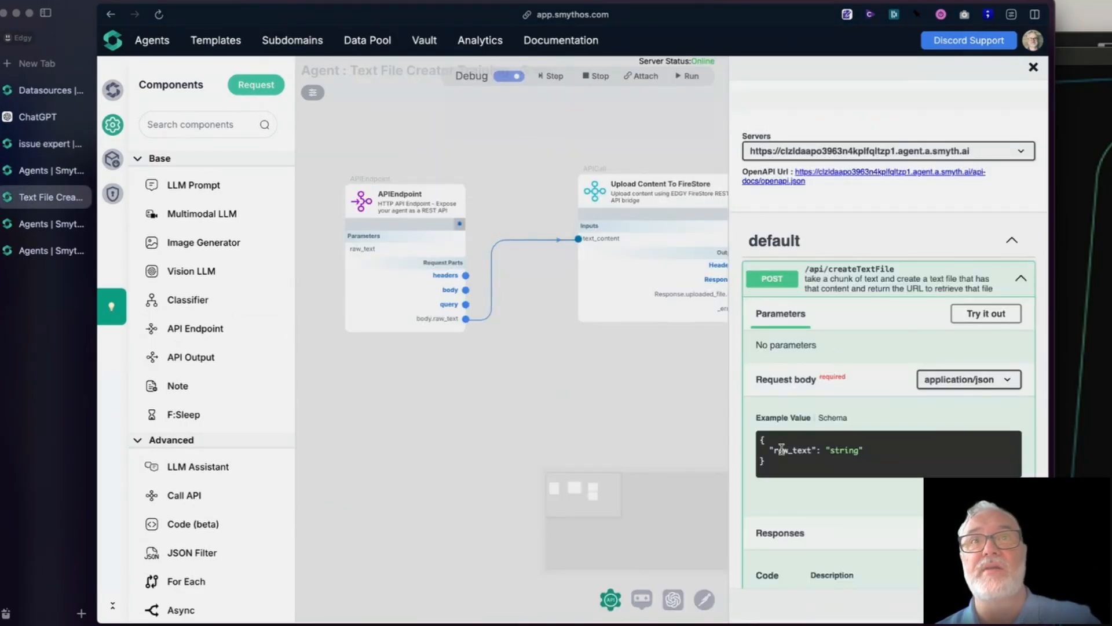
{"action": "scroll", "coordinate": [866, 464], "scroll_direction": "down", "scroll_amount": 3}
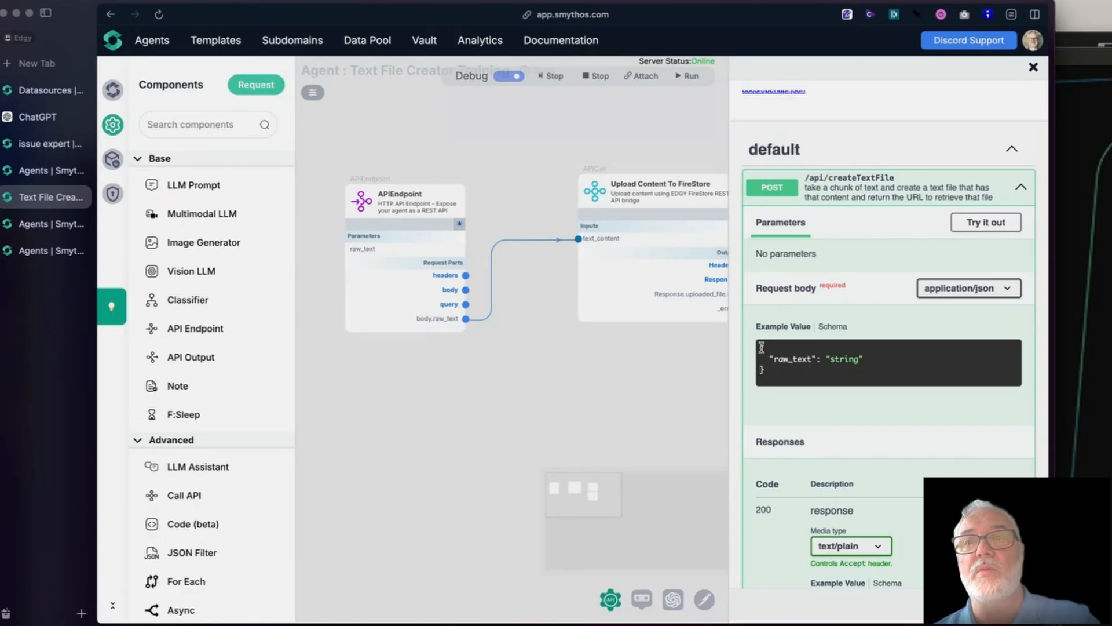
{"action": "left_click_drag", "start_coordinate": [761, 347], "coordinate": [771, 380]}
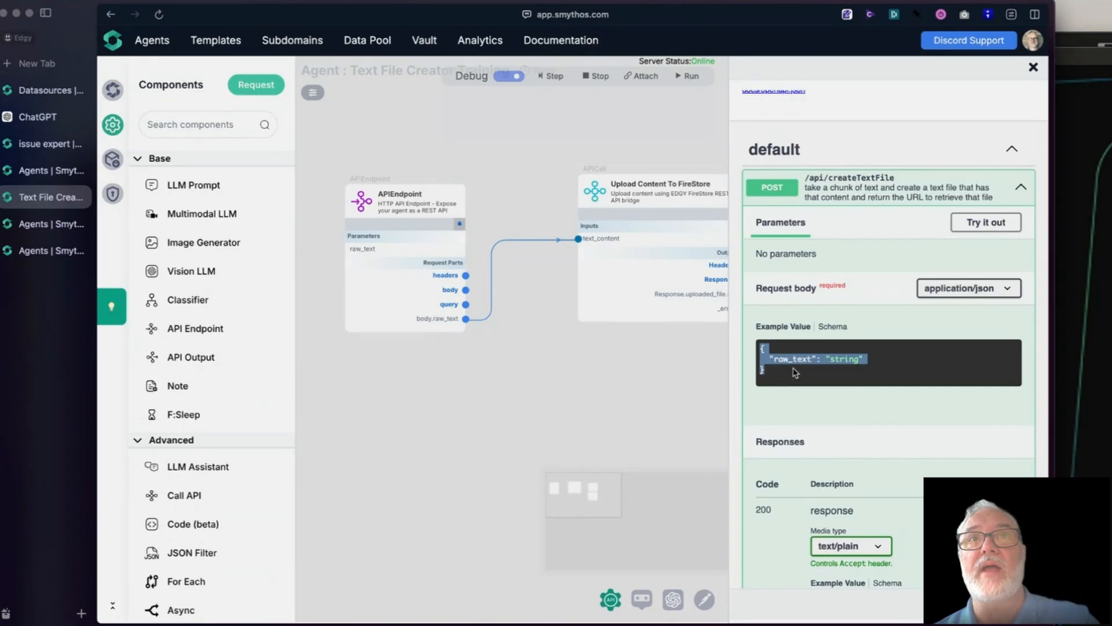
{"action": "right_click", "coordinate": [792, 359]}
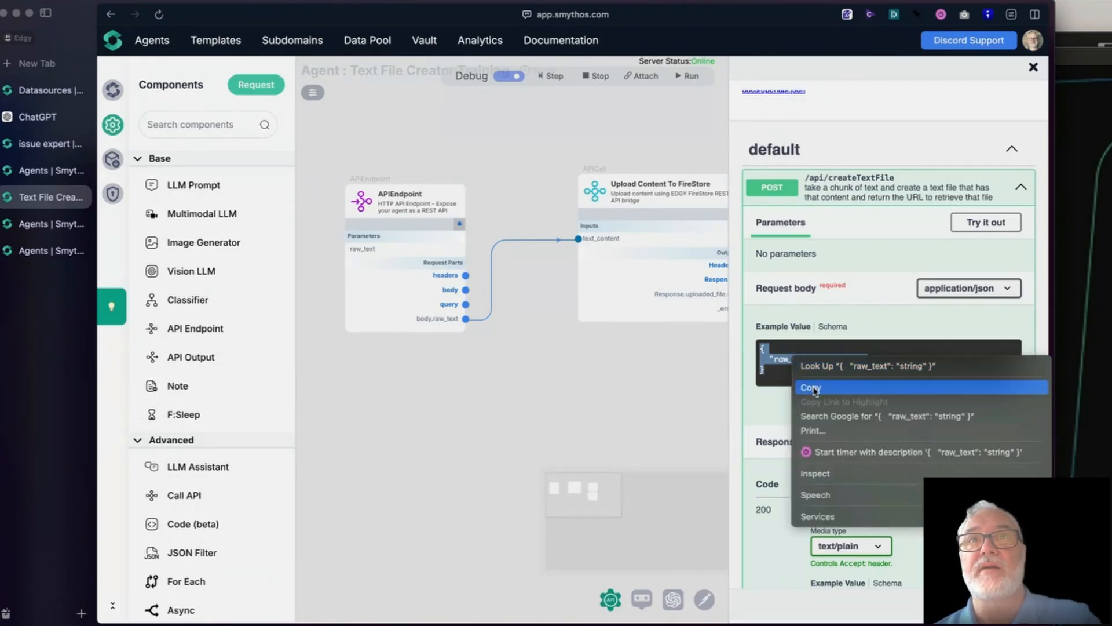
{"action": "left_click", "coordinate": [814, 390]}
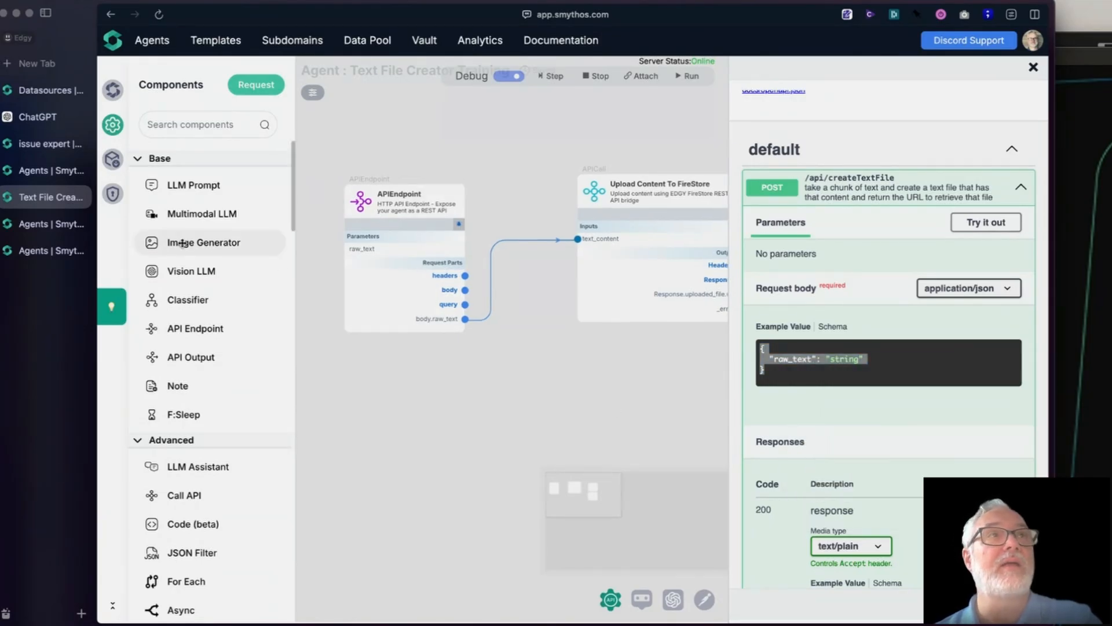
{"action": "left_click", "coordinate": [38, 141]}
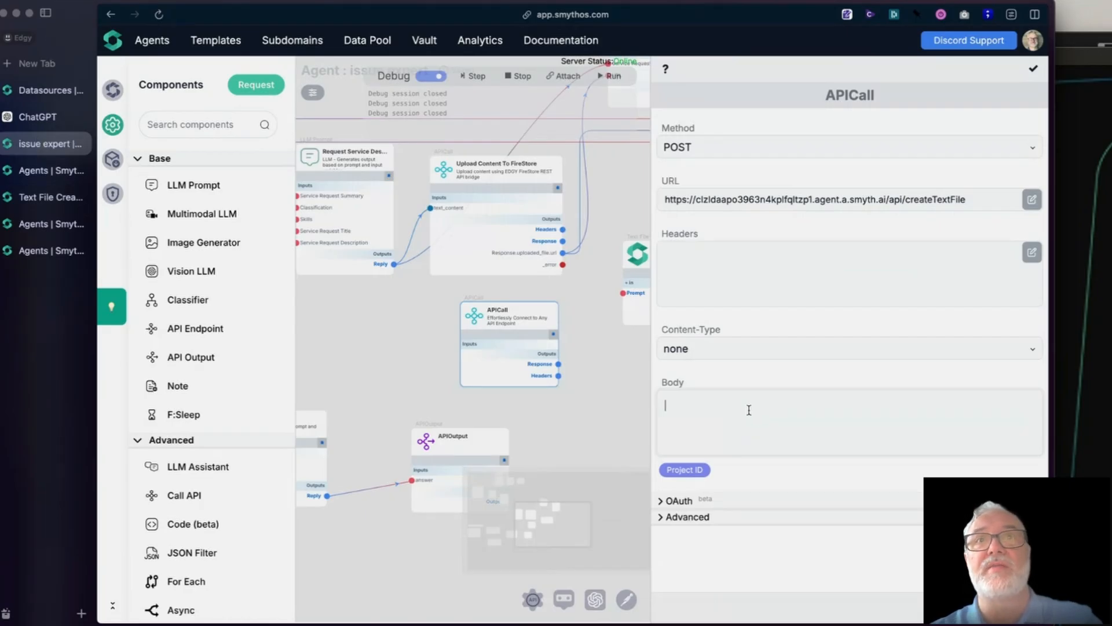
{"action": "key", "text": "super+v"}
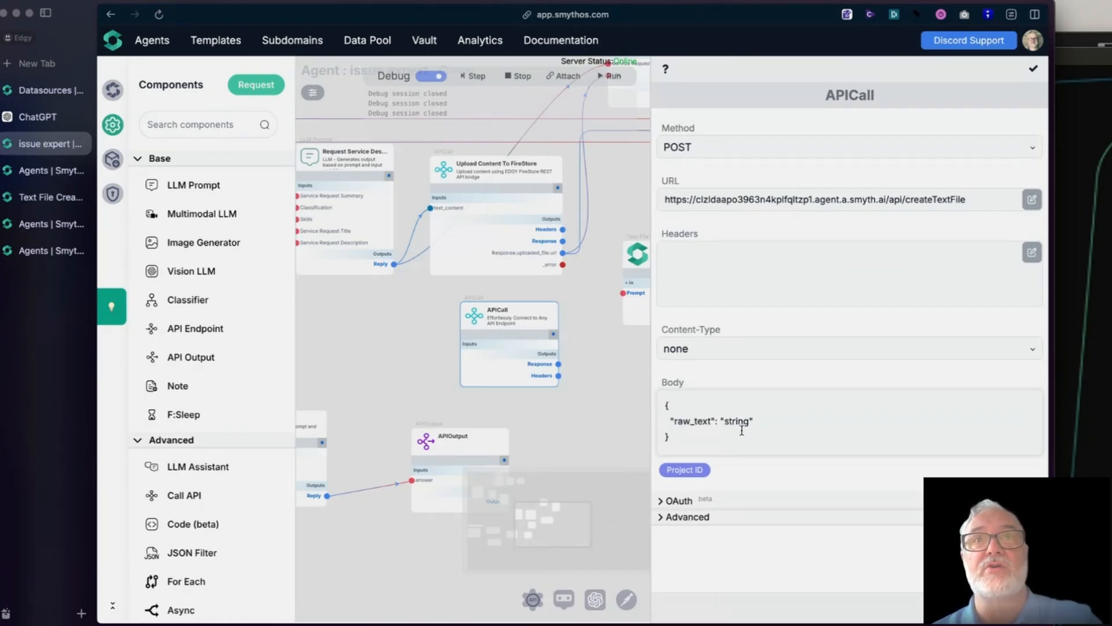
{"action": "double_click", "coordinate": [739, 419]}
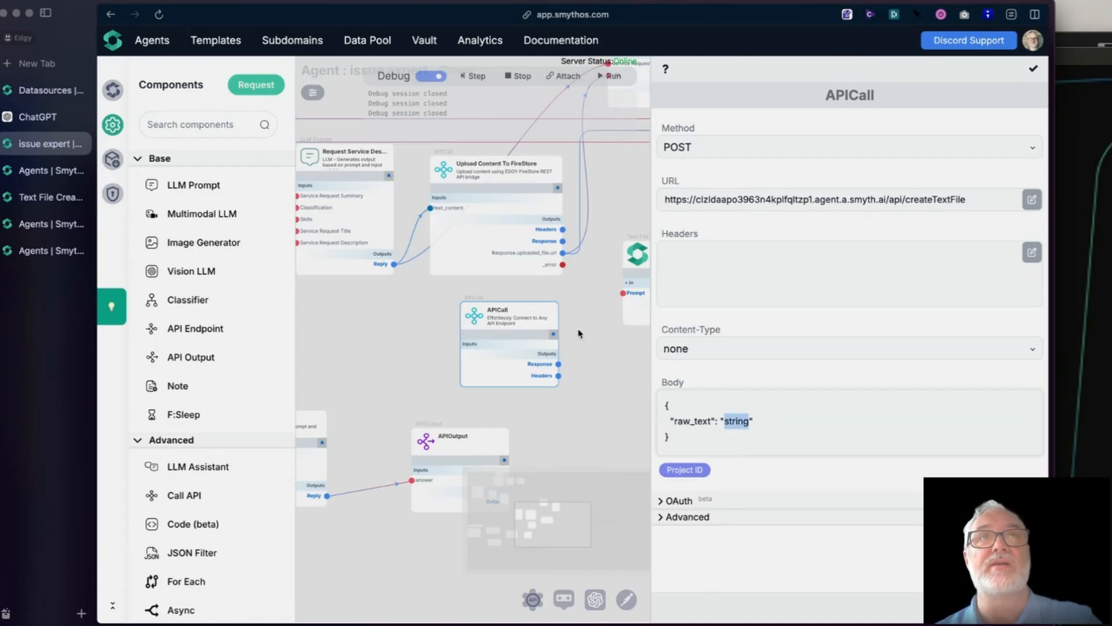
- Shift the Upload Content To FireStore component slightly and disconnect the Reply link from its text_content input
{"action": "left_click_drag", "start_coordinate": [578, 330], "coordinate": [537, 378]}
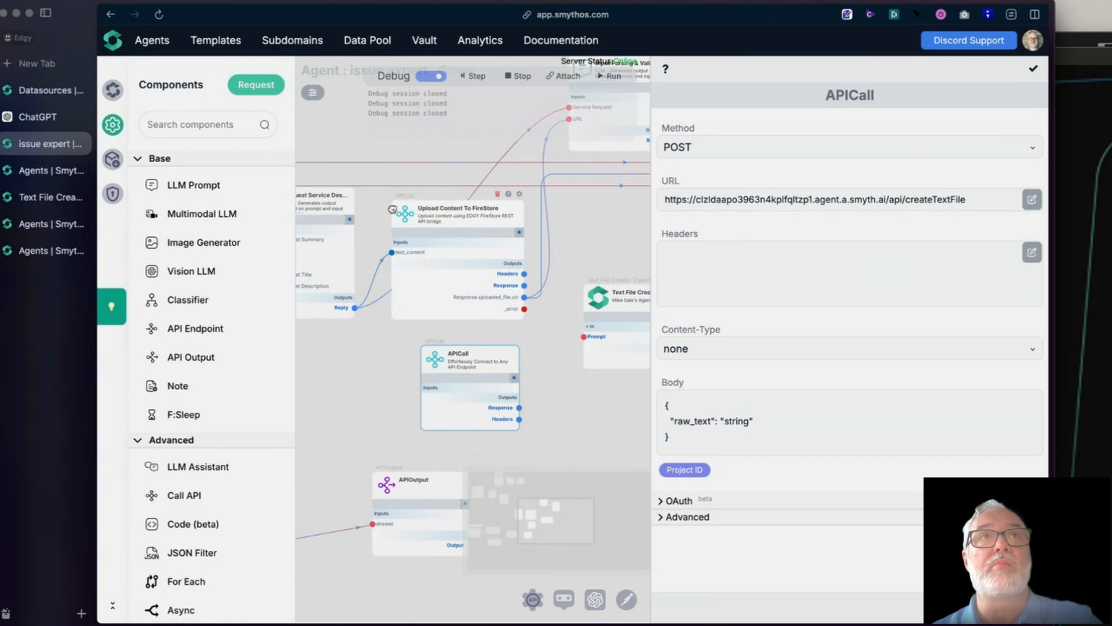
{"action": "left_click", "coordinate": [416, 220]}
{"action": "left_click_drag", "start_coordinate": [410, 217], "coordinate": [405, 213]}
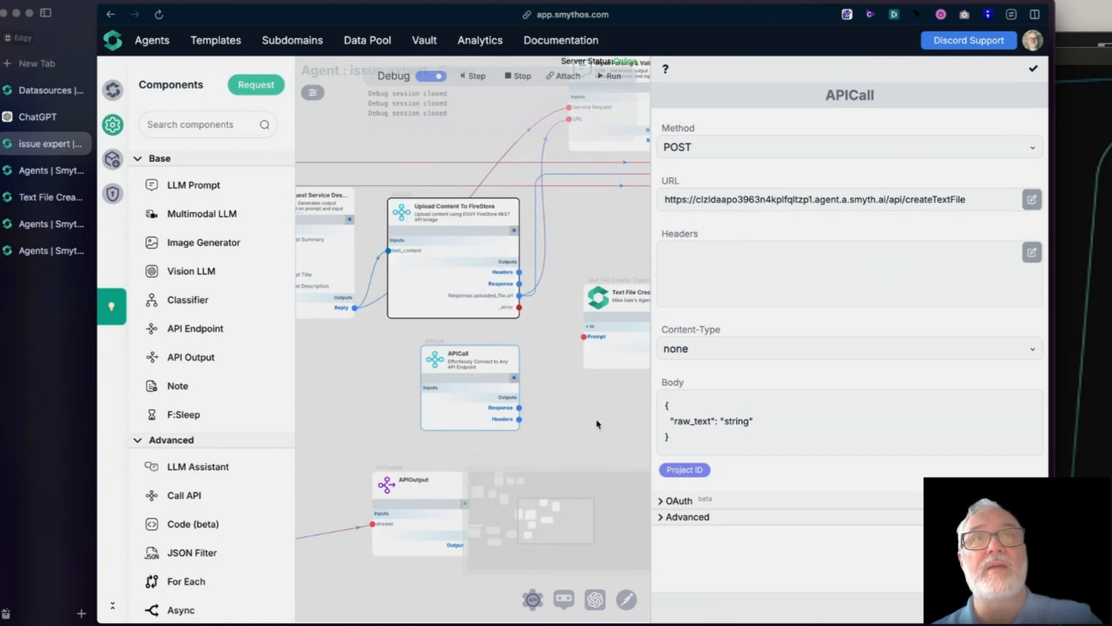
{"action": "left_click_drag", "start_coordinate": [598, 427], "coordinate": [565, 443]}
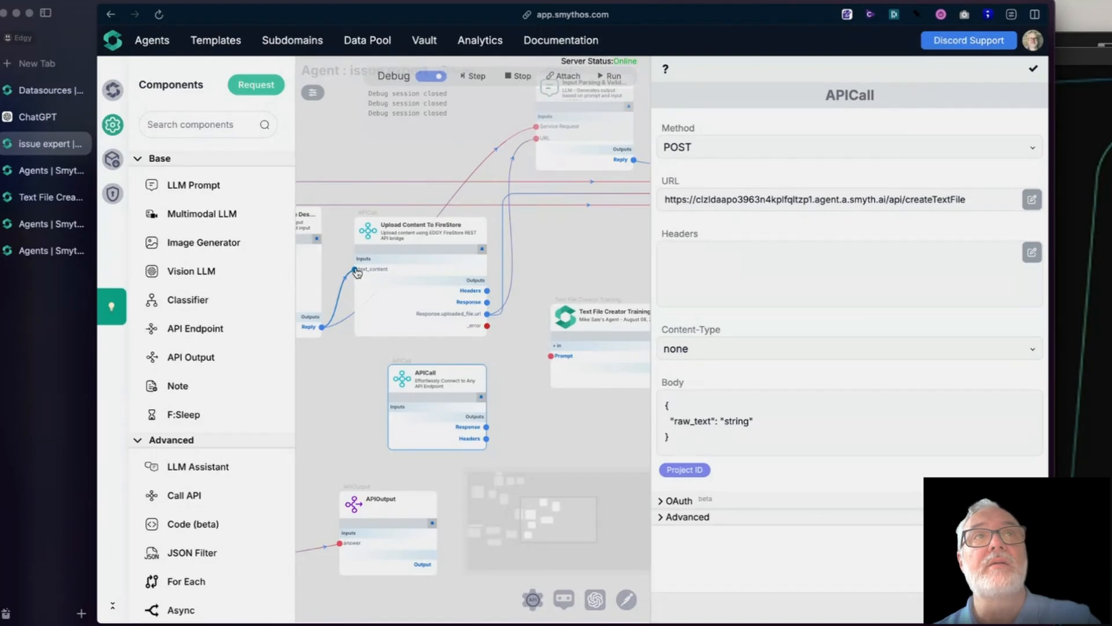
{"action": "left_click_drag", "start_coordinate": [356, 272], "coordinate": [372, 306]}
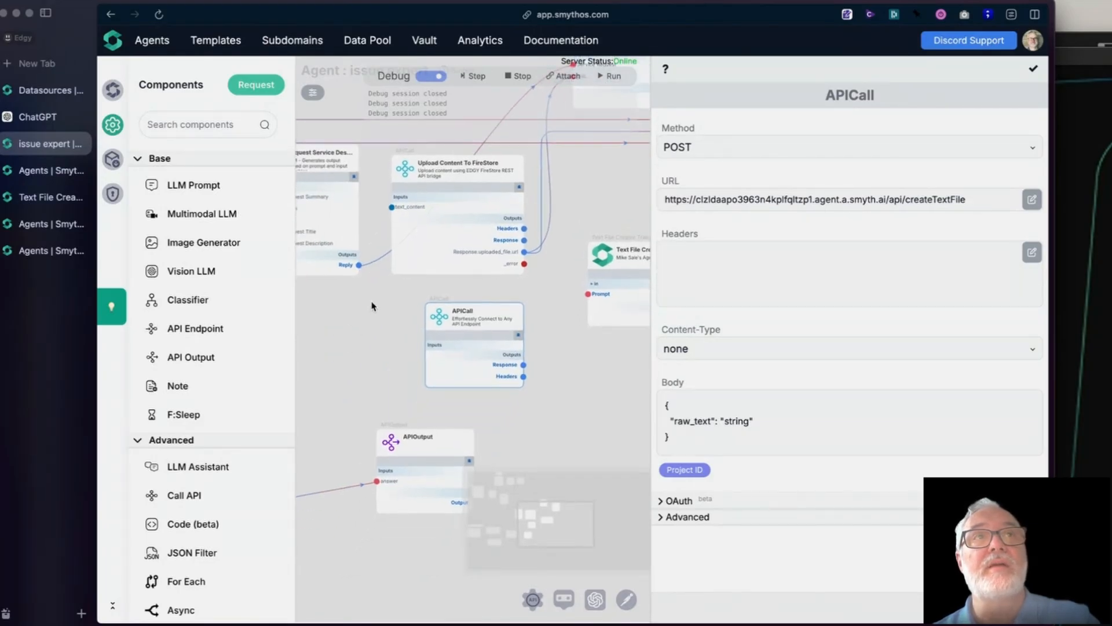
- Close the APICall's settings and add an input named raw_text of type Any with the dark swatch colour
{"action": "left_click", "coordinate": [458, 348]}
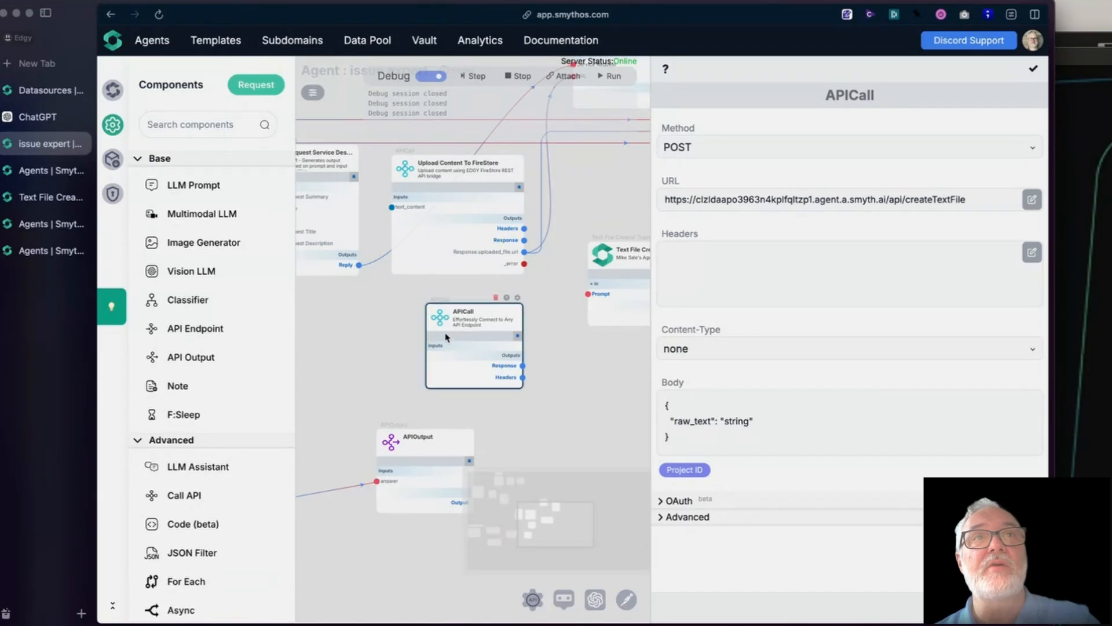
{"action": "left_click", "coordinate": [518, 300]}
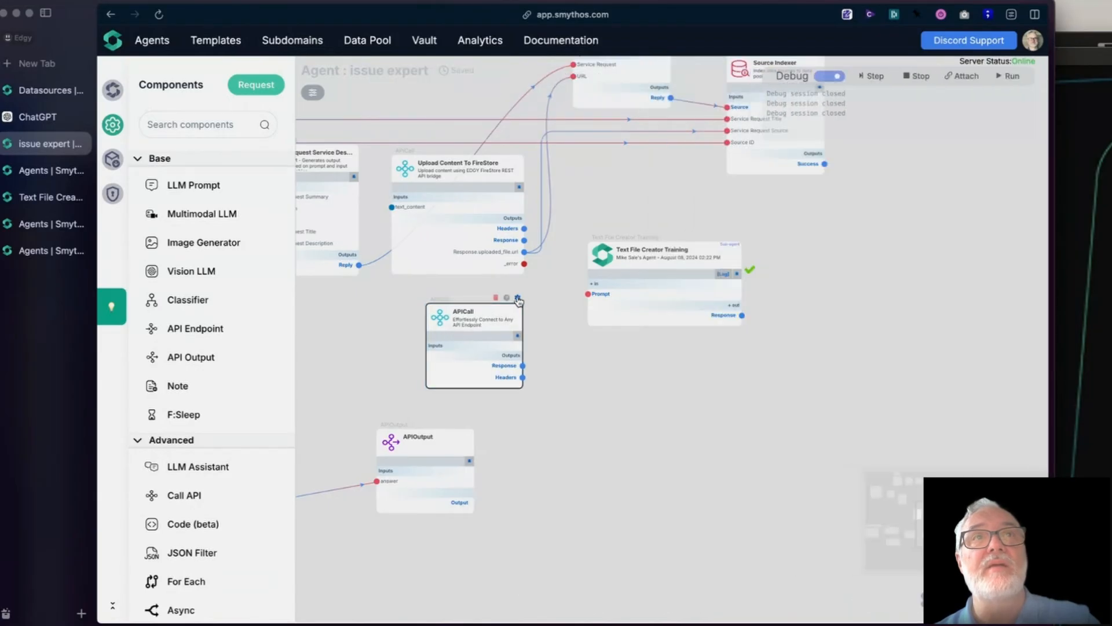
{"action": "left_click", "coordinate": [518, 299]}
{"action": "left_click", "coordinate": [518, 299]}
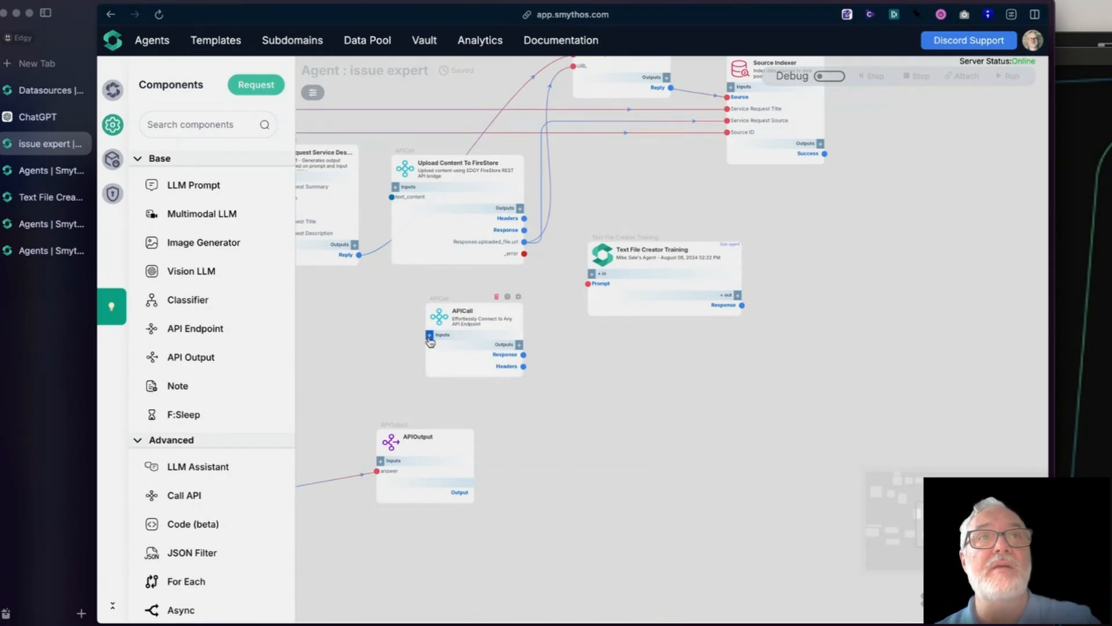
{"action": "left_click", "coordinate": [430, 336]}
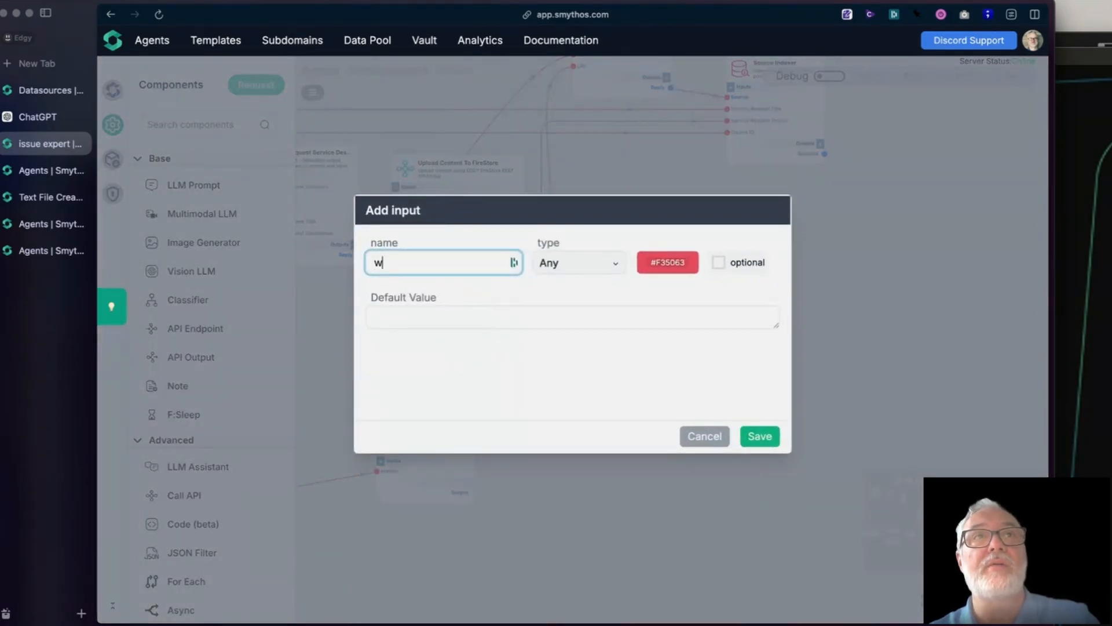
{"action": "type", "text": "raw"}
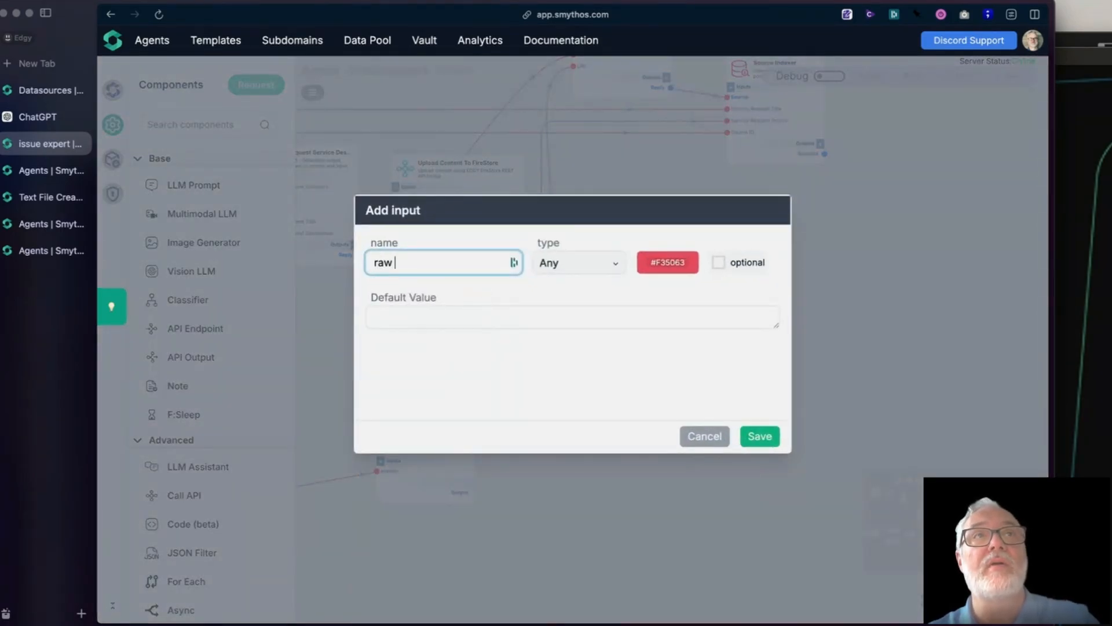
{"action": "type", "text": "_text"}
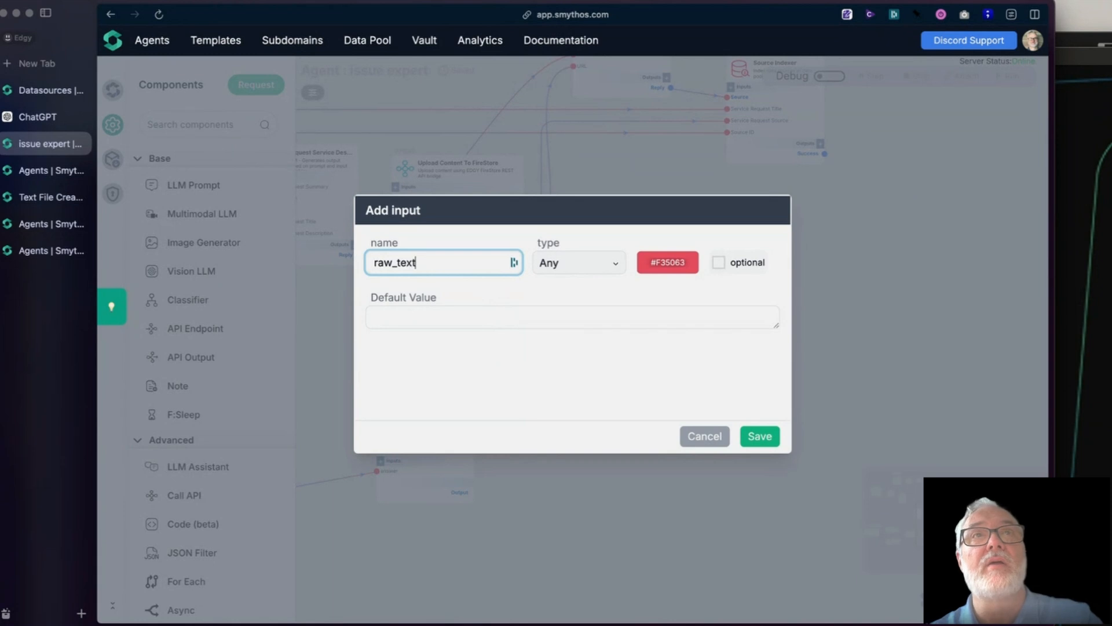
{"action": "left_click", "coordinate": [660, 267]}
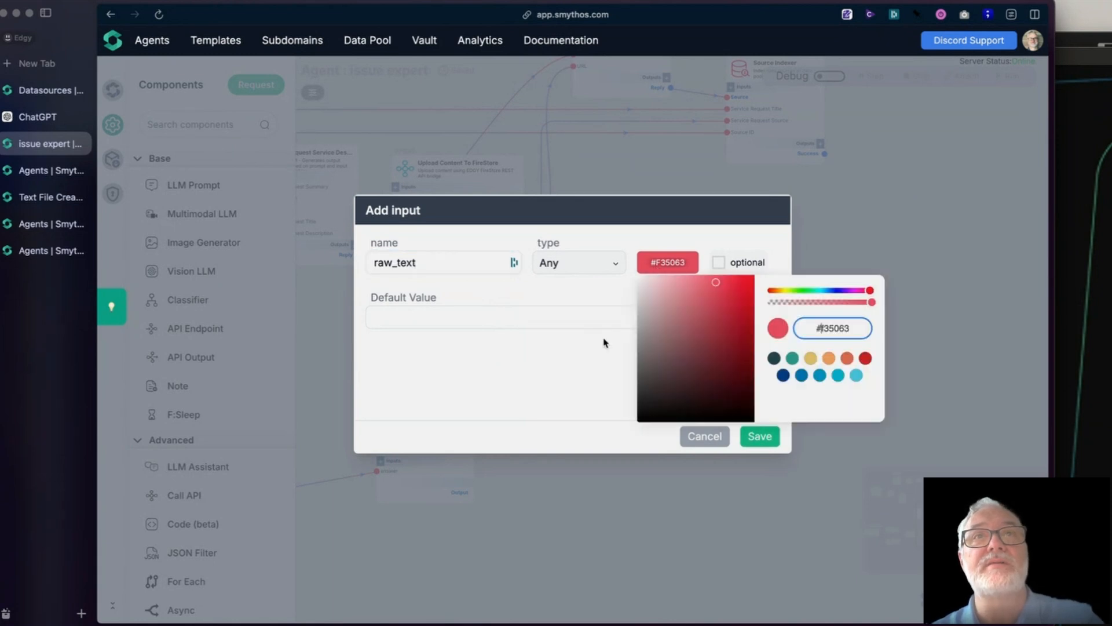
{"action": "left_click", "coordinate": [774, 358]}
{"action": "left_click", "coordinate": [760, 436]}
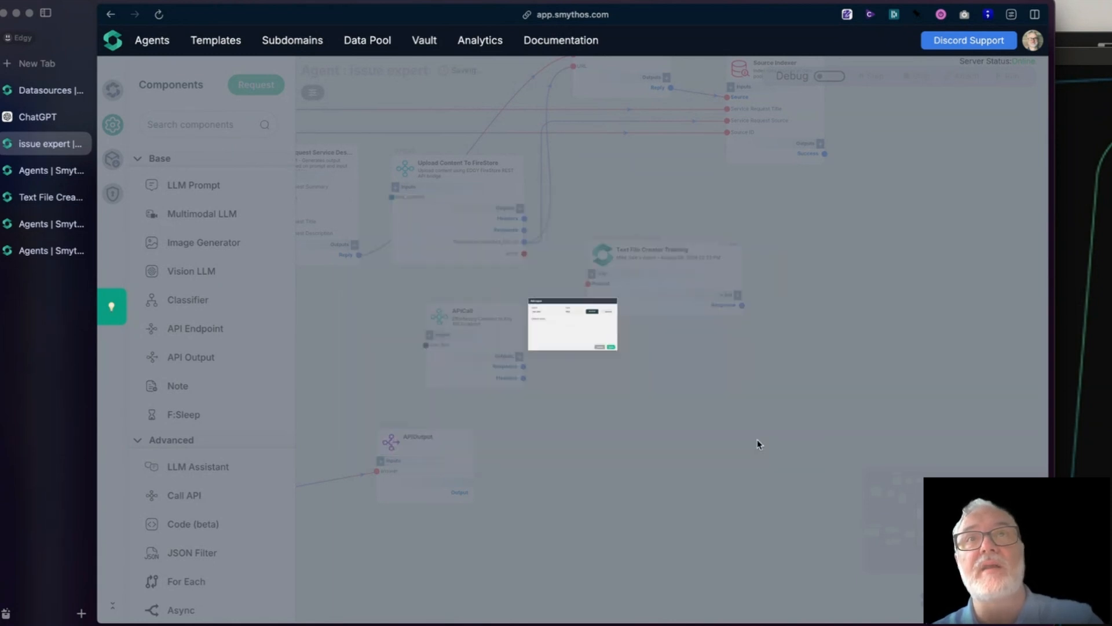
- Connect the request service LLM Prompt's Reply output to the APICall's raw_text input and move the APICall closer beneath Upload Content To FireStore
{"action": "left_click_drag", "start_coordinate": [359, 255], "coordinate": [427, 346]}
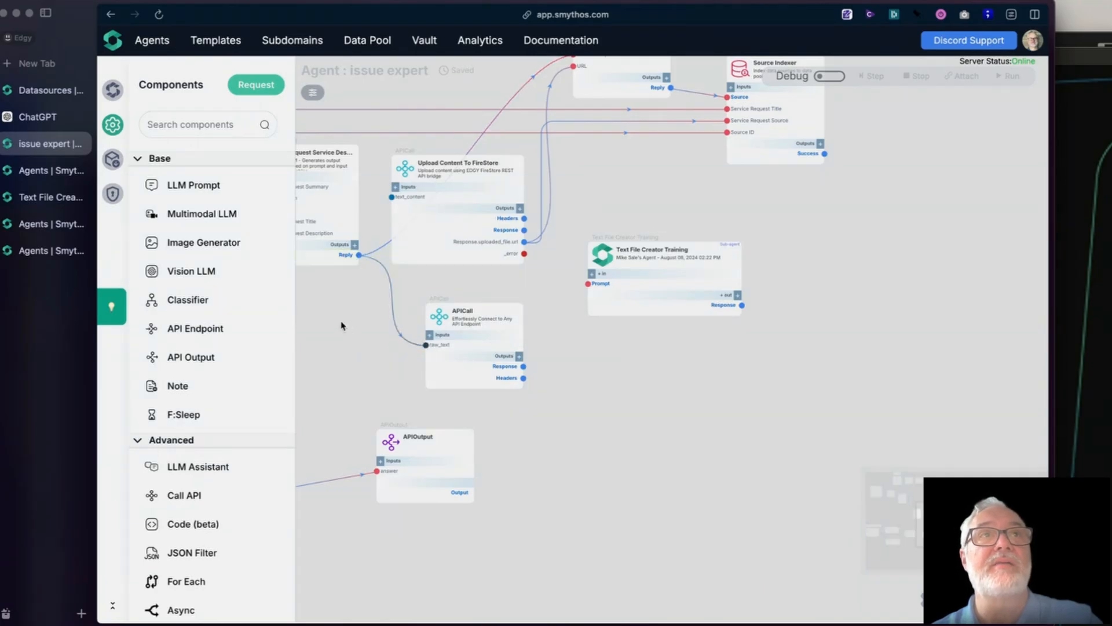
{"action": "left_click_drag", "start_coordinate": [340, 322], "coordinate": [336, 427]}
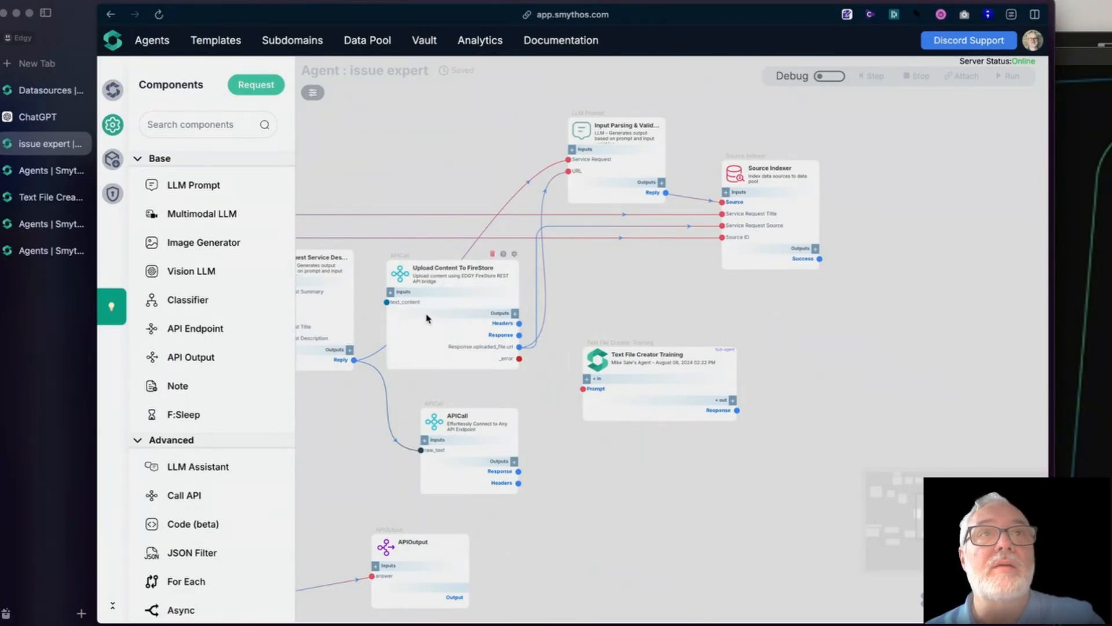
{"action": "left_click_drag", "start_coordinate": [445, 423], "coordinate": [421, 405]}
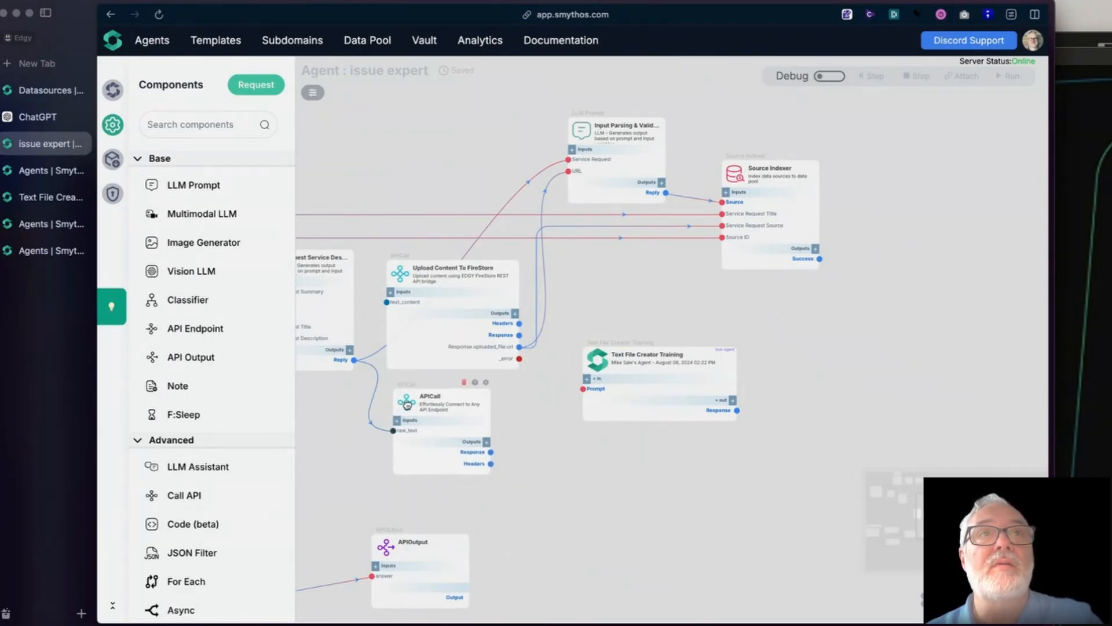
- Rename the new APICall component to Create SR File
{"action": "left_click", "coordinate": [452, 400]}
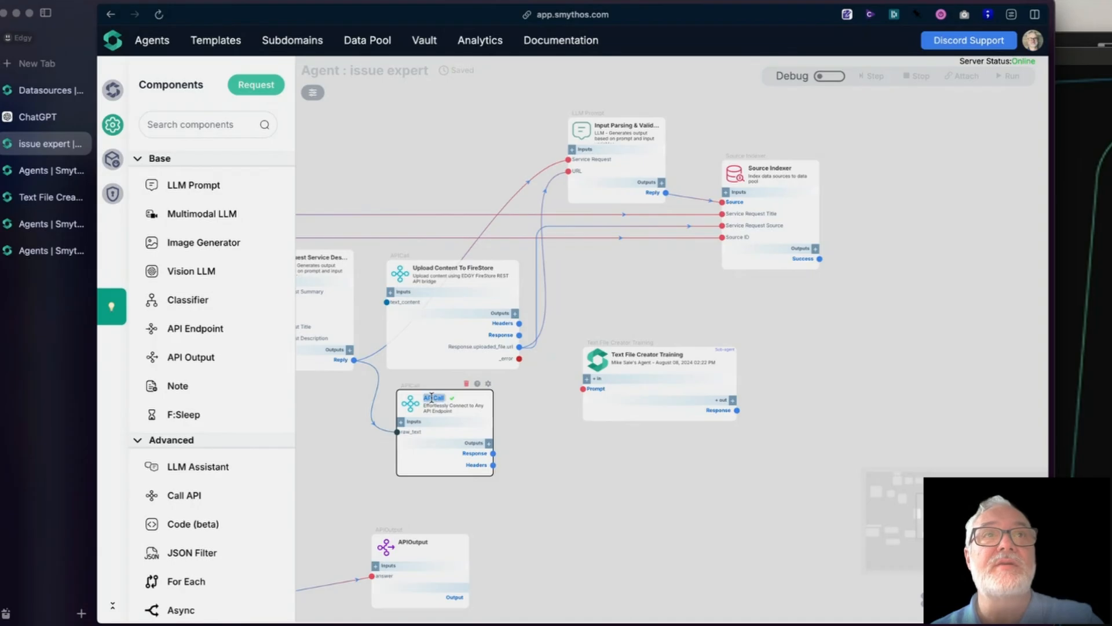
{"action": "type", "text": "Create SR File"}
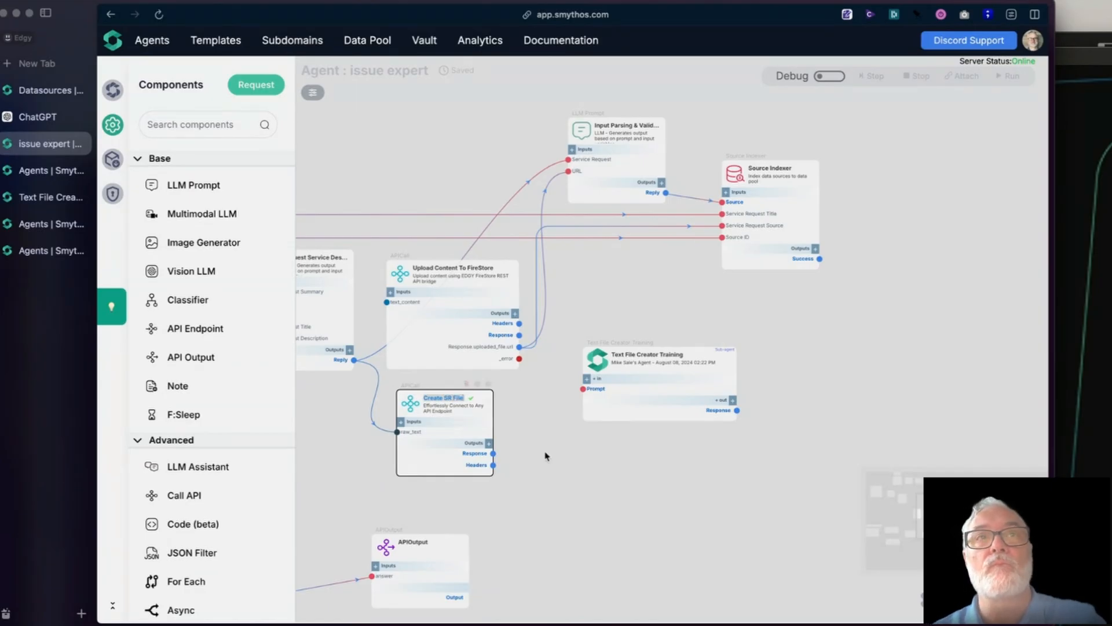
{"action": "left_click", "coordinate": [539, 508]}
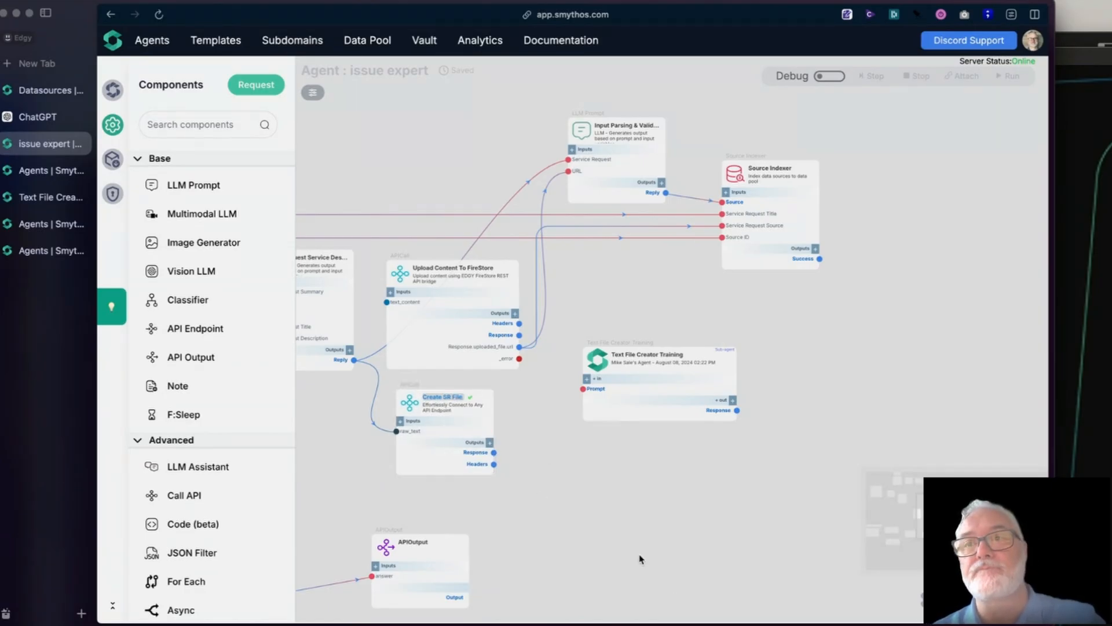
- Align the Create SR File component with the left edge of Upload Content To FireStore and widen it to roughly the same width
{"action": "left_click_drag", "start_coordinate": [578, 519], "coordinate": [650, 520]}
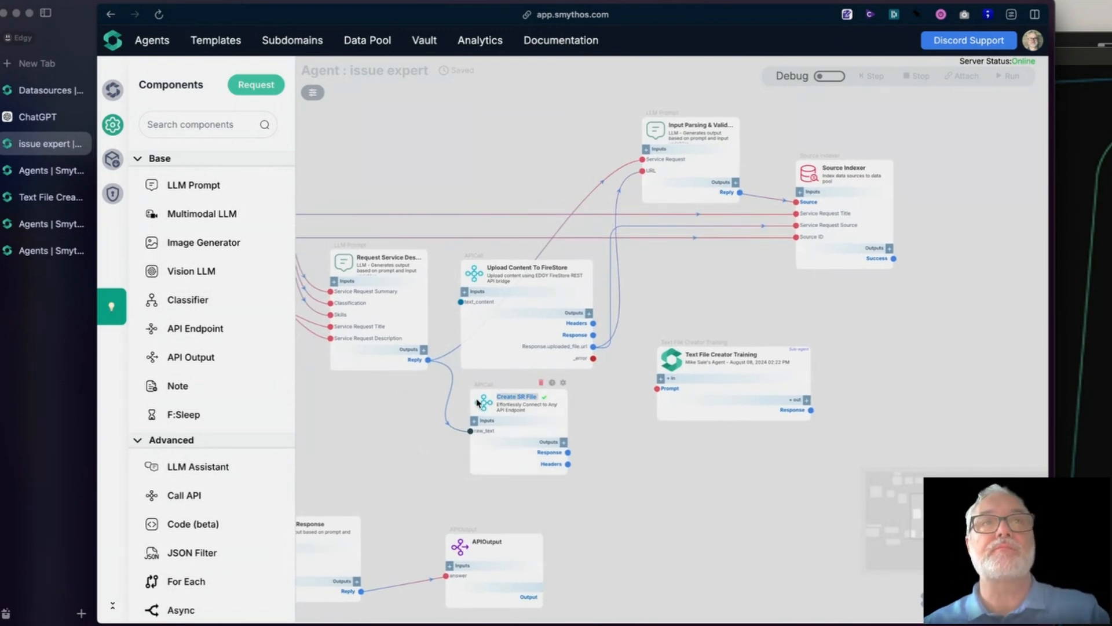
{"action": "mouse_move", "coordinate": [477, 402]}
{"action": "left_mouse_down"}
{"action": "mouse_move", "coordinate": [468, 379]}
{"action": "mouse_move", "coordinate": [467, 405]}
{"action": "left_mouse_up"}
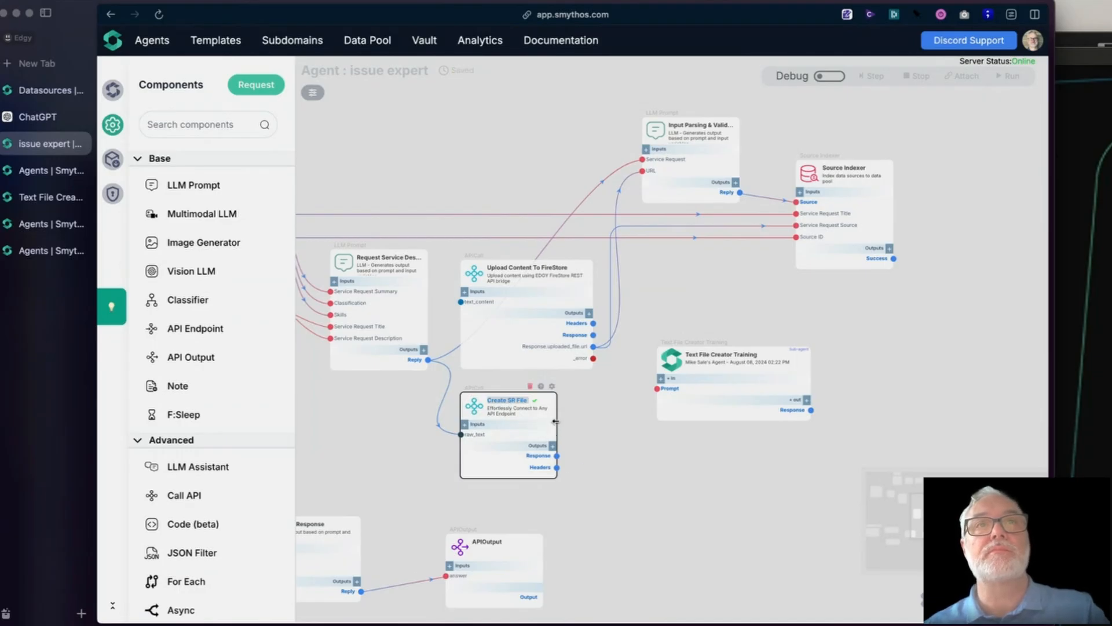
{"action": "left_click_drag", "start_coordinate": [556, 421], "coordinate": [597, 420]}
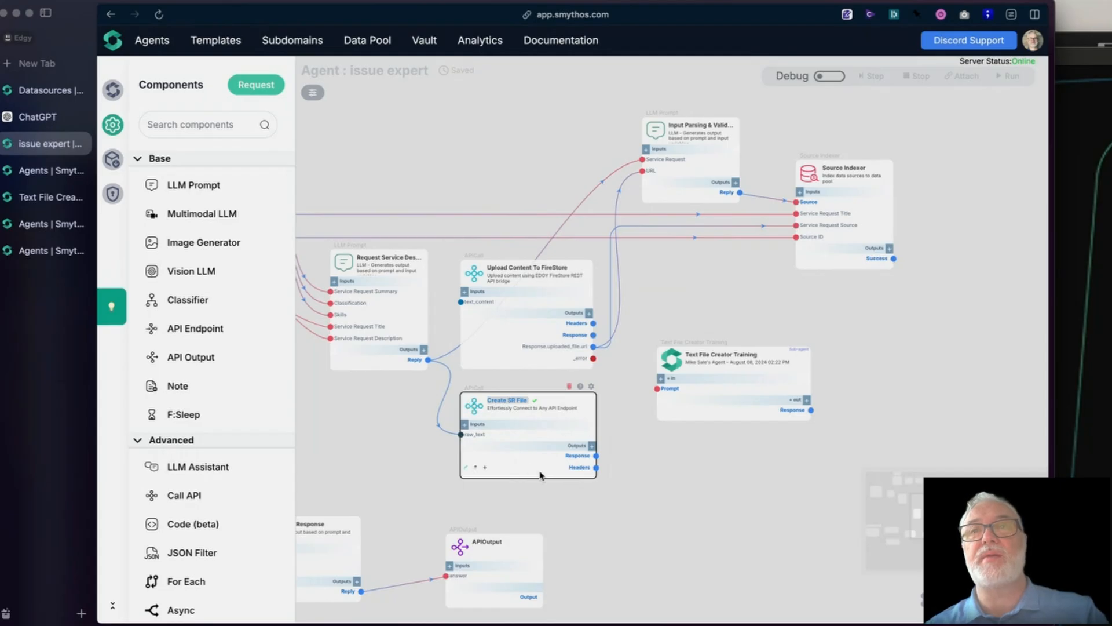
{"action": "left_click", "coordinate": [669, 503]}
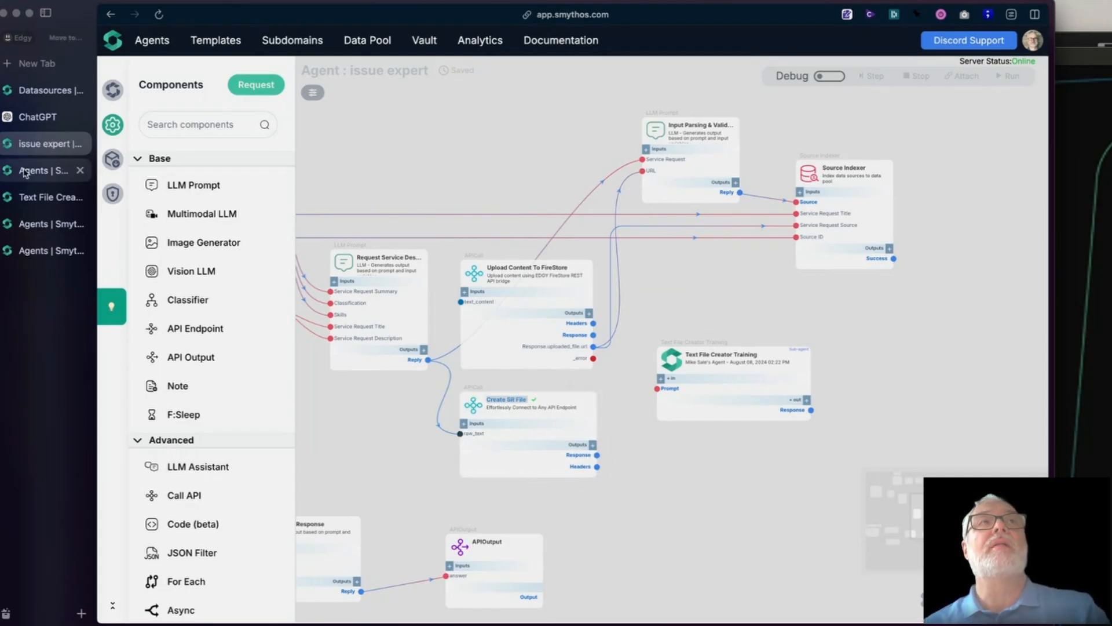
- Examine the Text File Creator Training agent's deployment changelog and open its chatbot panel
{"action": "left_click", "coordinate": [28, 196]}
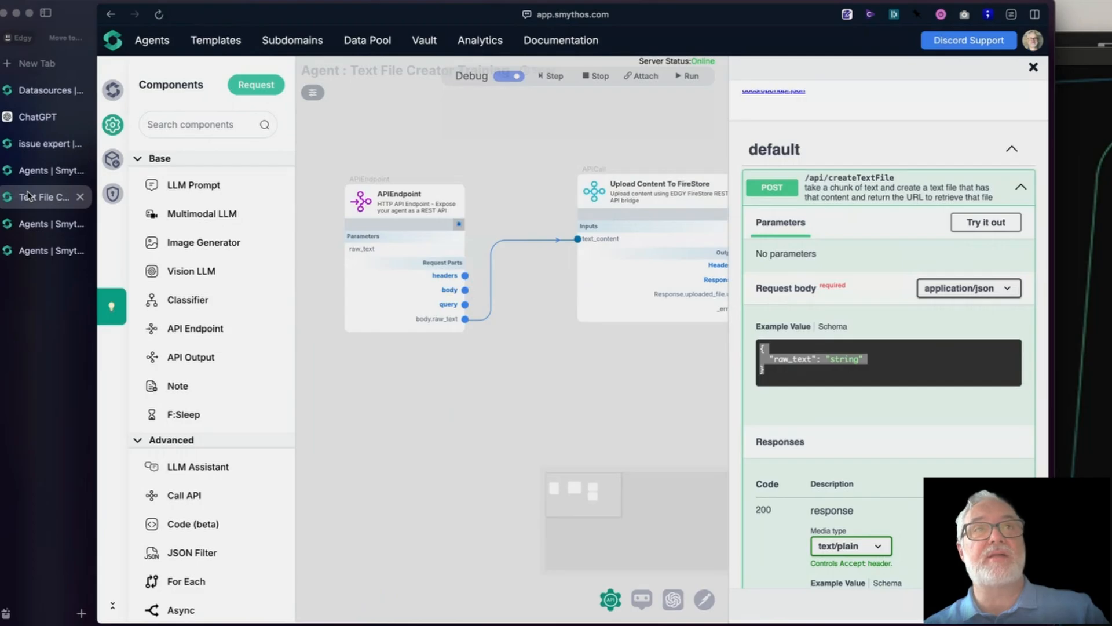
{"action": "left_click", "coordinate": [1034, 69]}
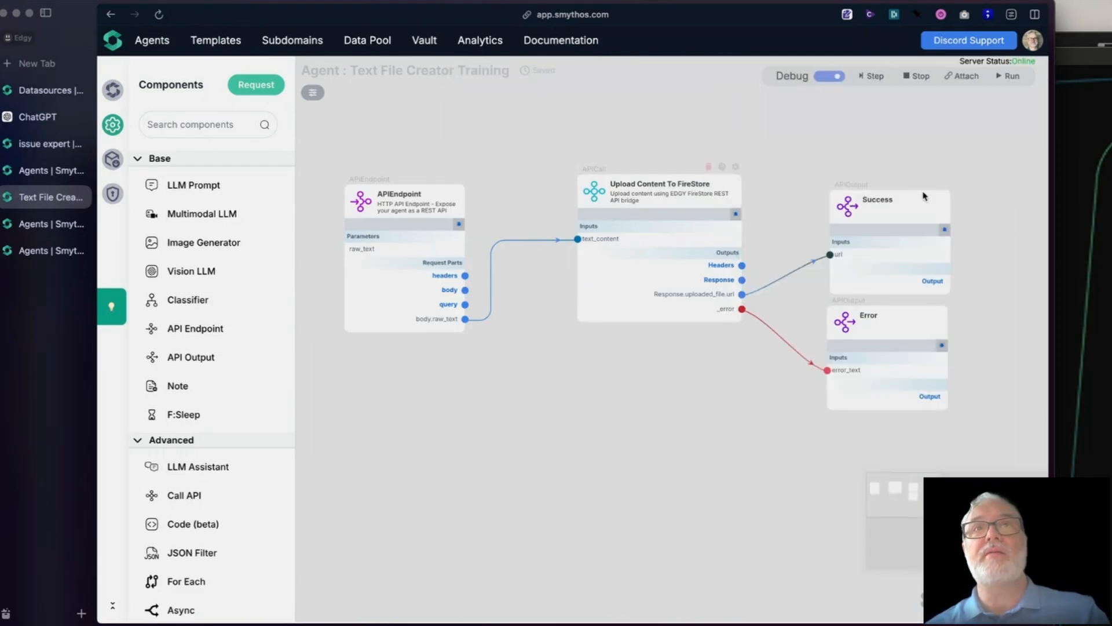
{"action": "left_click", "coordinate": [114, 160]}
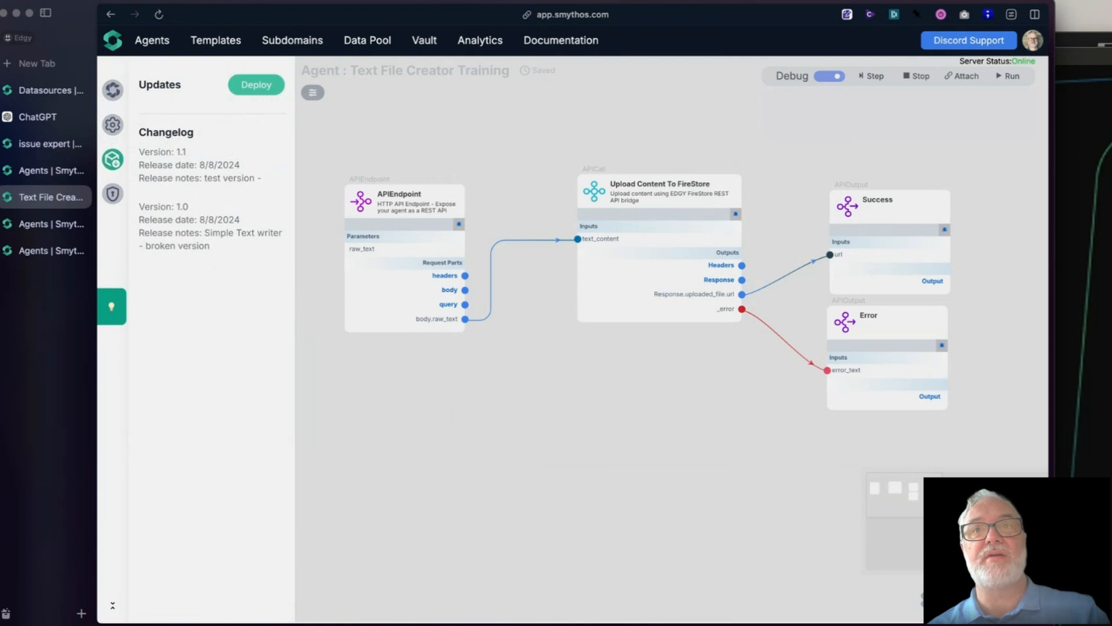
{"action": "left_click", "coordinate": [962, 600]}
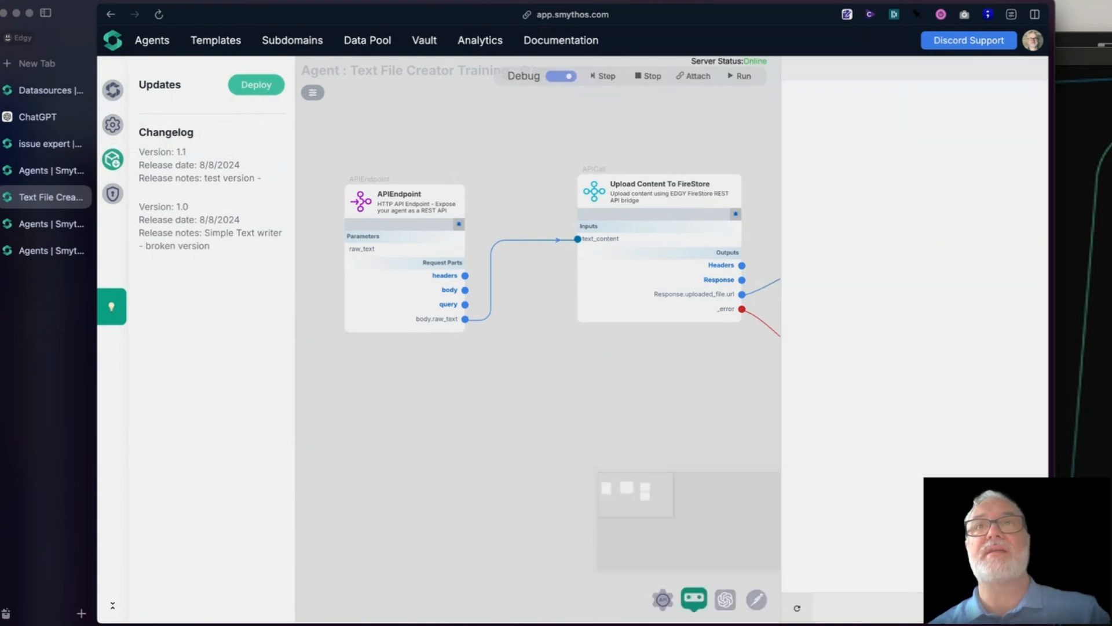
- Open the Text File Creator Training agent's API documentation and examine its server URL and the createTextFile endpoint
{"action": "left_click", "coordinate": [612, 602]}
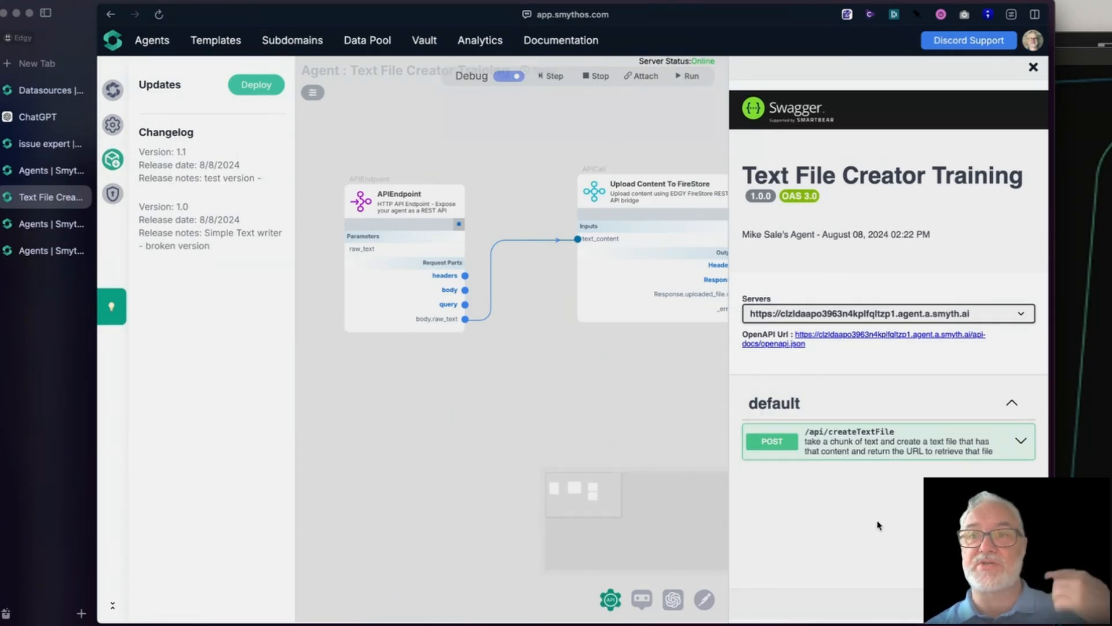
{"action": "mouse_move", "coordinate": [807, 450]}
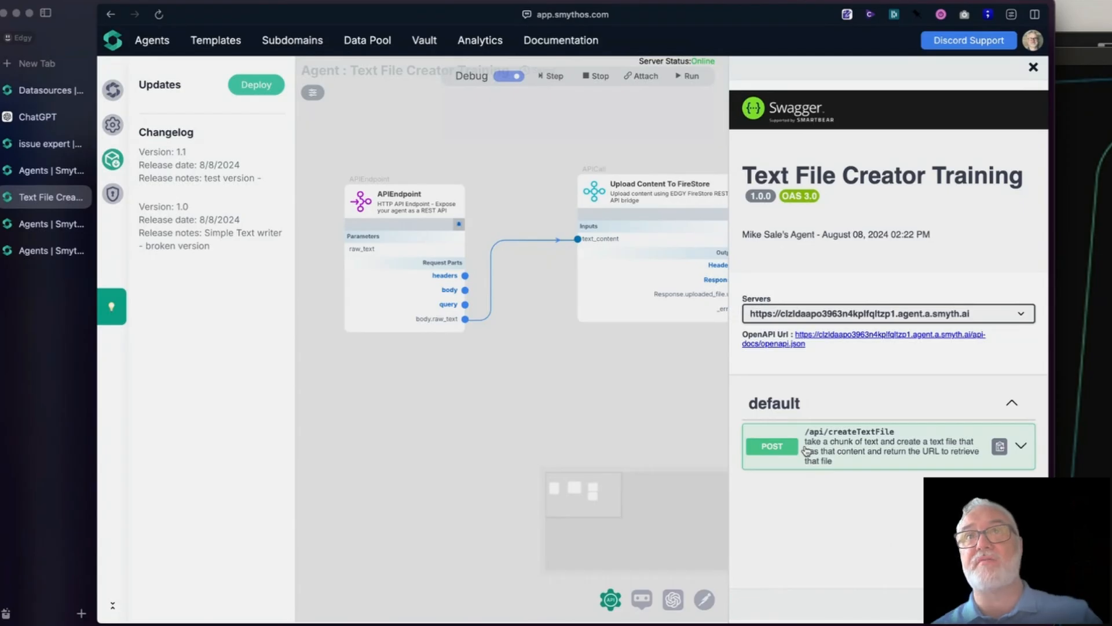
{"action": "left_click", "coordinate": [876, 317]}
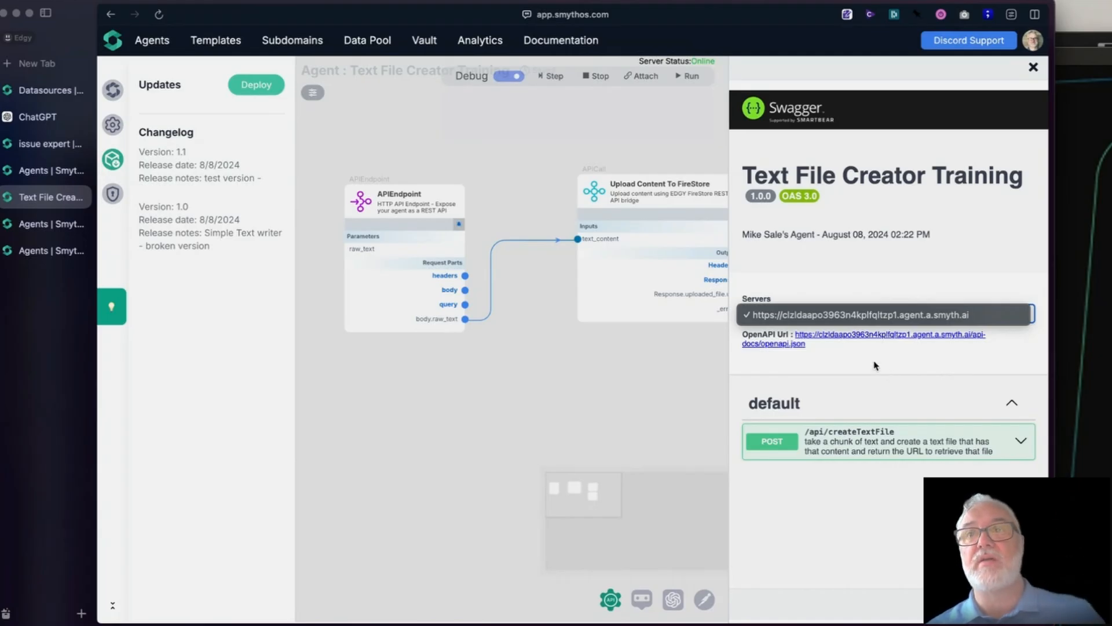
{"action": "left_click", "coordinate": [447, 336]}
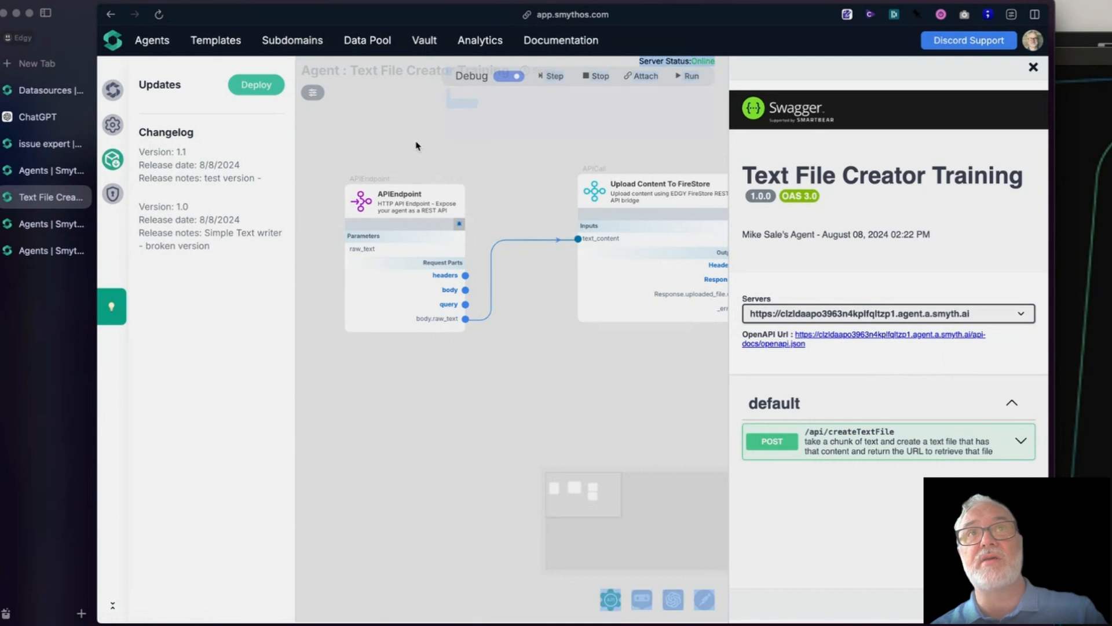
{"action": "left_click_drag", "start_coordinate": [672, 383], "coordinate": [618, 397]}
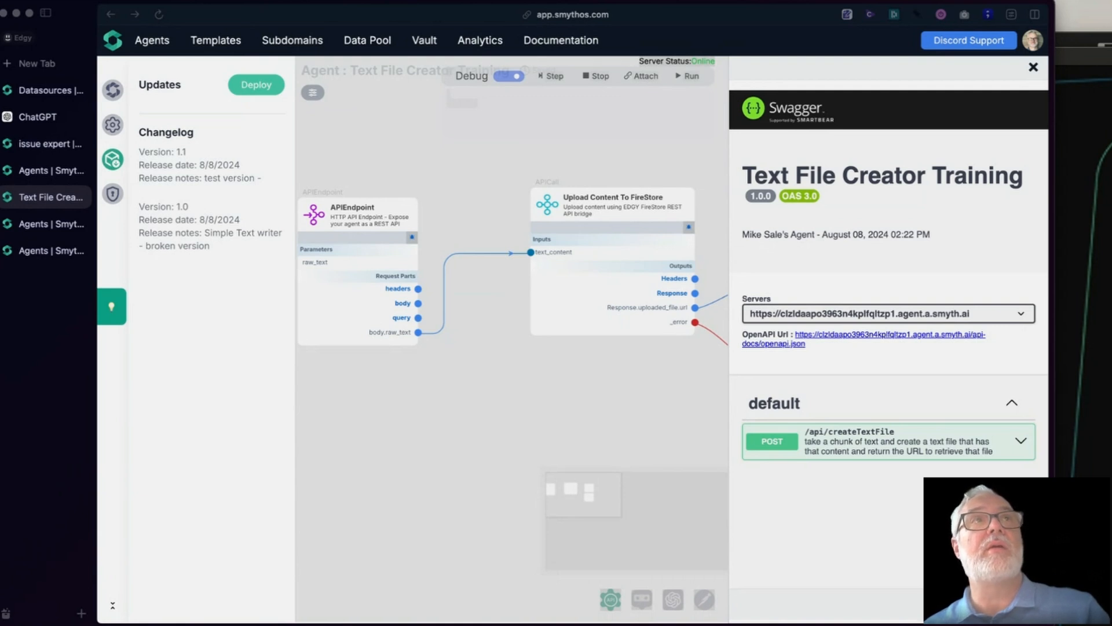
- In the issue expert workflow, shift Create SR File to the right and line up the Text File Creator Training sub-agent beneath it
{"action": "left_click", "coordinate": [41, 145]}
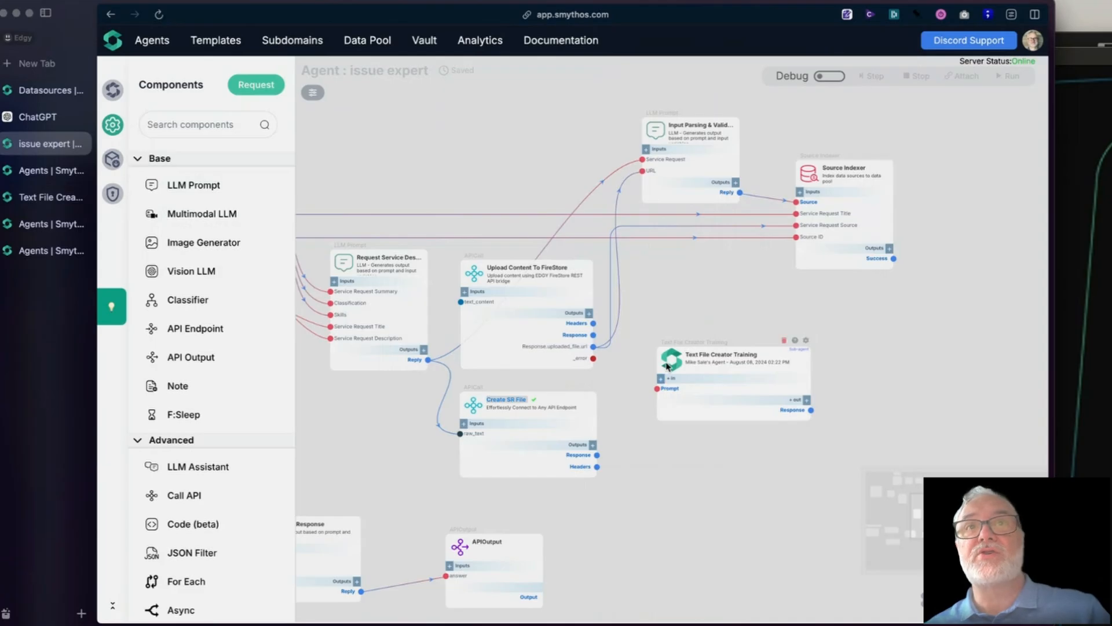
{"action": "left_click_drag", "start_coordinate": [666, 392], "coordinate": [611, 543]}
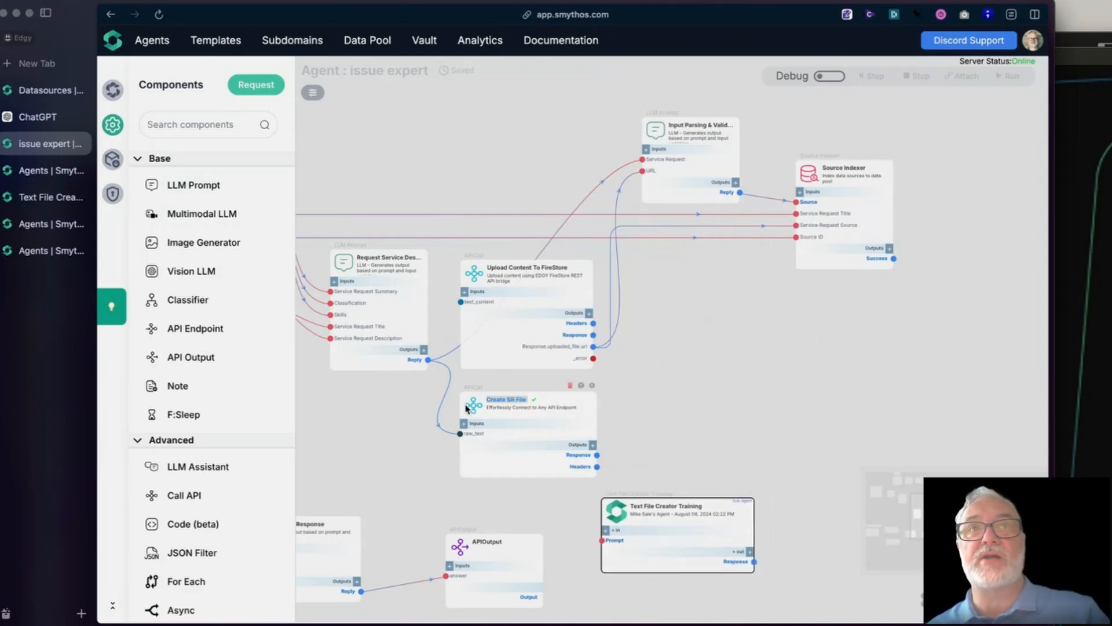
{"action": "left_click_drag", "start_coordinate": [473, 404], "coordinate": [616, 400]}
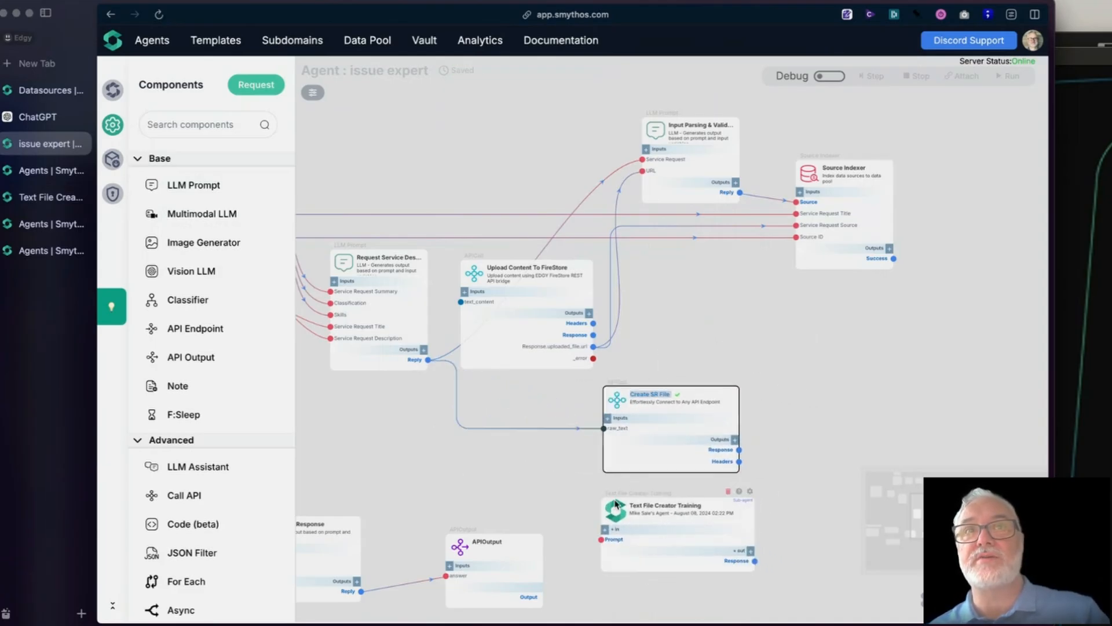
{"action": "mouse_move", "coordinate": [614, 513]}
{"action": "left_mouse_down"}
{"action": "mouse_move", "coordinate": [612, 494]}
{"action": "mouse_move", "coordinate": [617, 505]}
{"action": "left_mouse_up"}
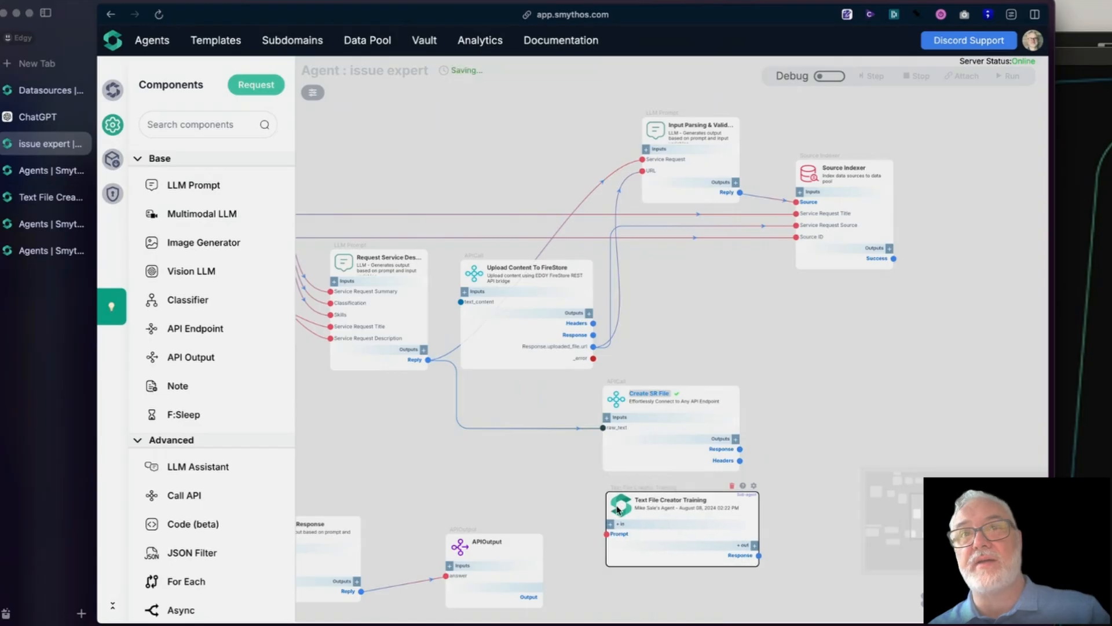
- Browse the component library's integrations and collapse the Google Calendar group
{"action": "scroll", "coordinate": [209, 501], "scroll_direction": "down", "scroll_amount": 15}
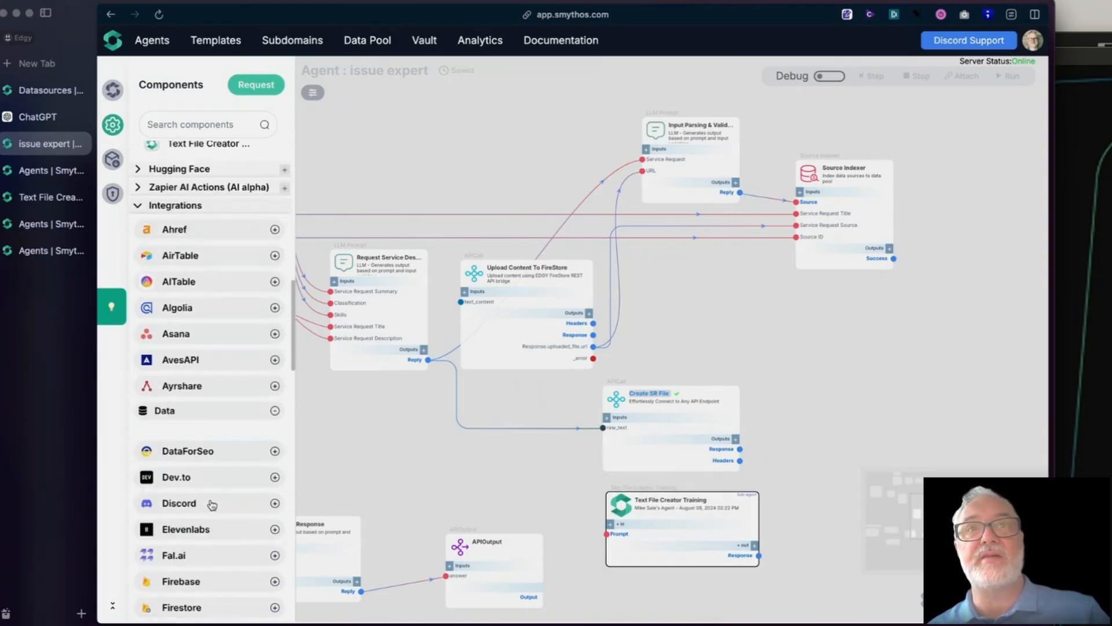
{"action": "scroll", "coordinate": [188, 464], "scroll_direction": "down", "scroll_amount": 2}
{"action": "scroll", "coordinate": [187, 464], "scroll_direction": "up", "scroll_amount": 1}
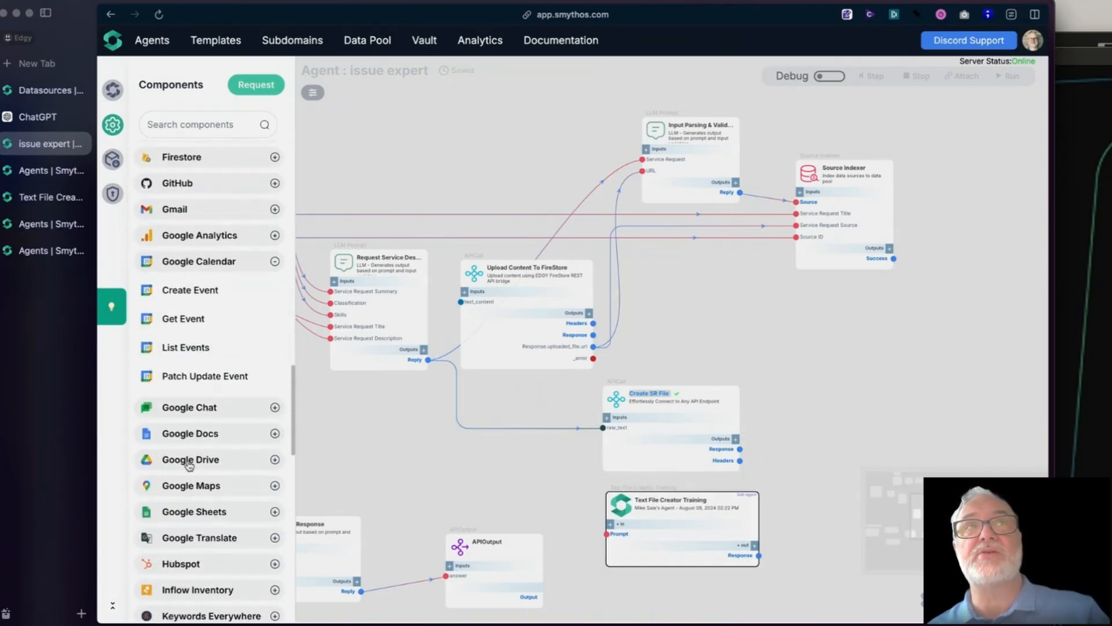
{"action": "left_click", "coordinate": [212, 264]}
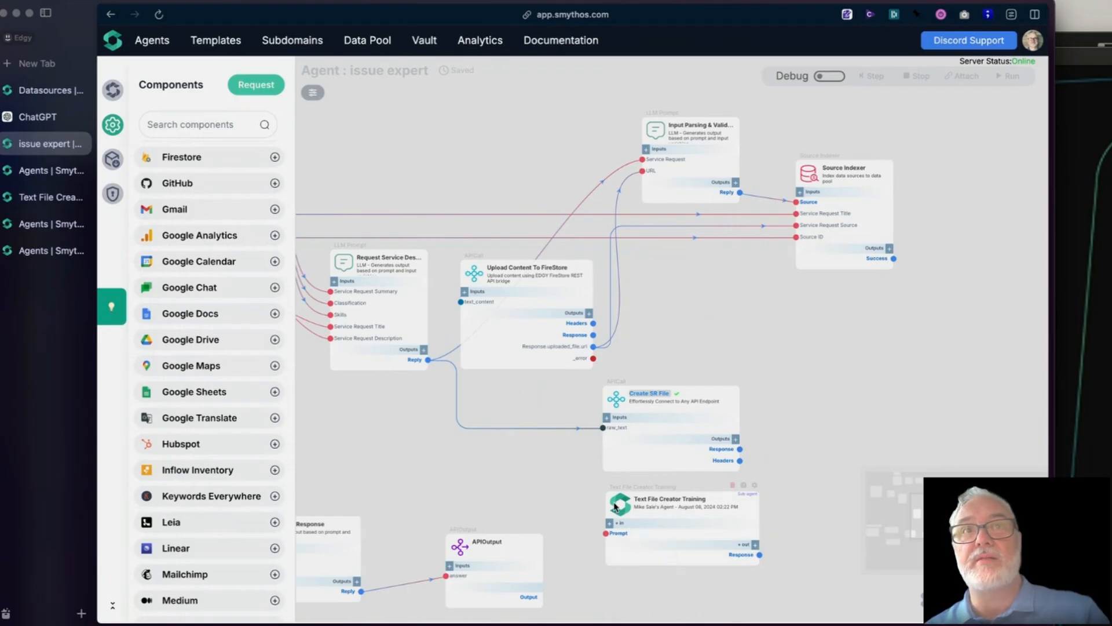
- Nudge the Text File Creator Training sub-agent down, then set its version to Dev and back to Prod Latest
{"action": "left_click_drag", "start_coordinate": [622, 510], "coordinate": [627, 522]}
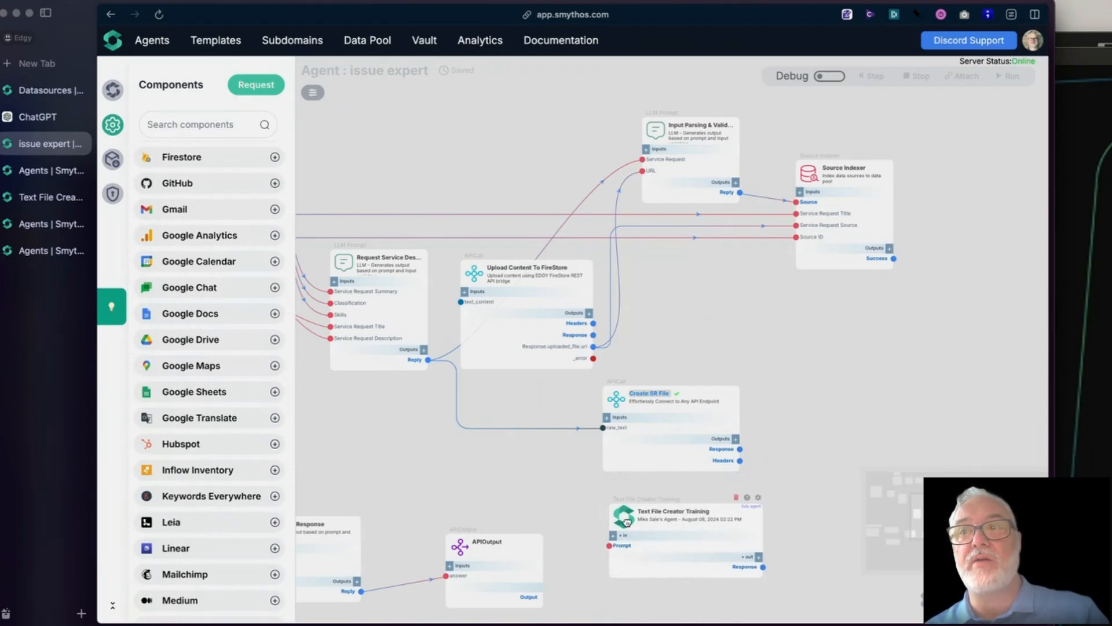
{"action": "left_click", "coordinate": [757, 498]}
{"action": "left_click", "coordinate": [829, 202]}
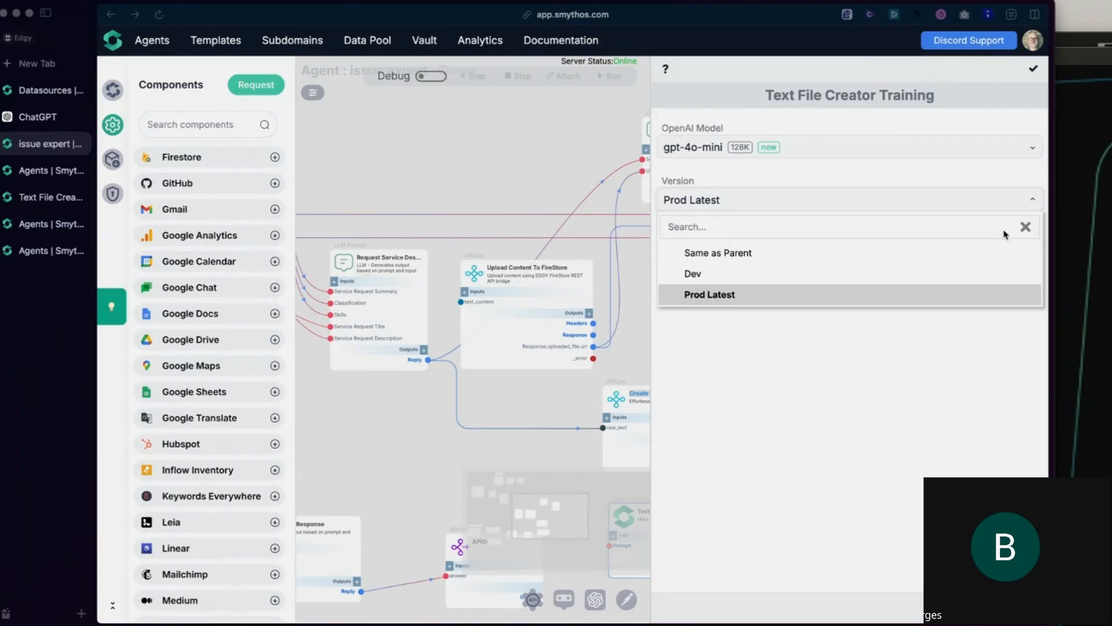
{"action": "left_click", "coordinate": [842, 278]}
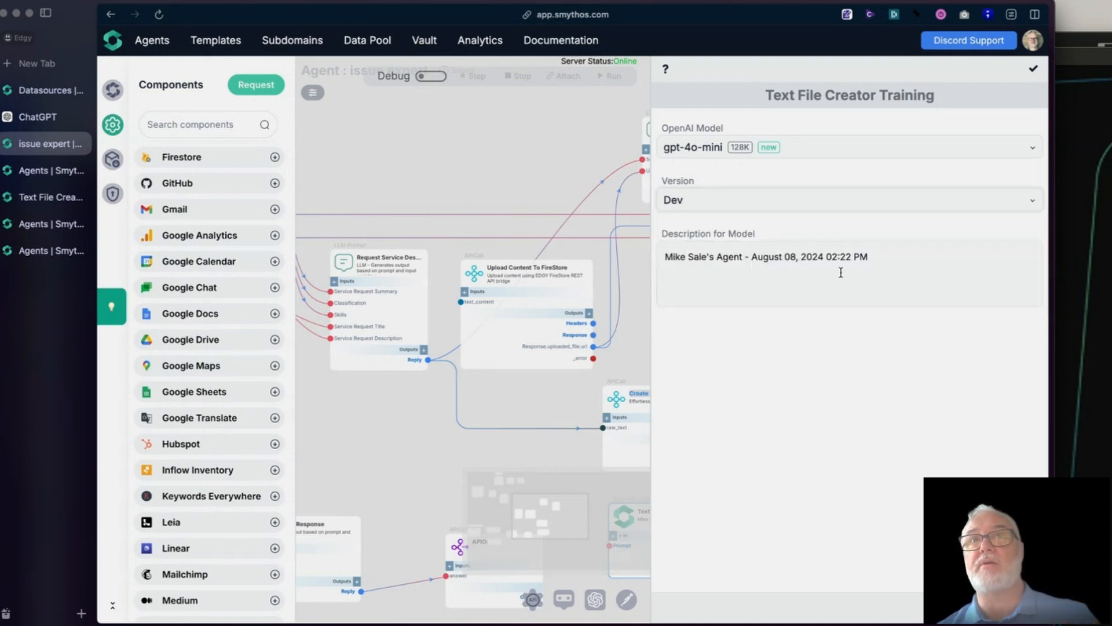
{"action": "left_click", "coordinate": [839, 212]}
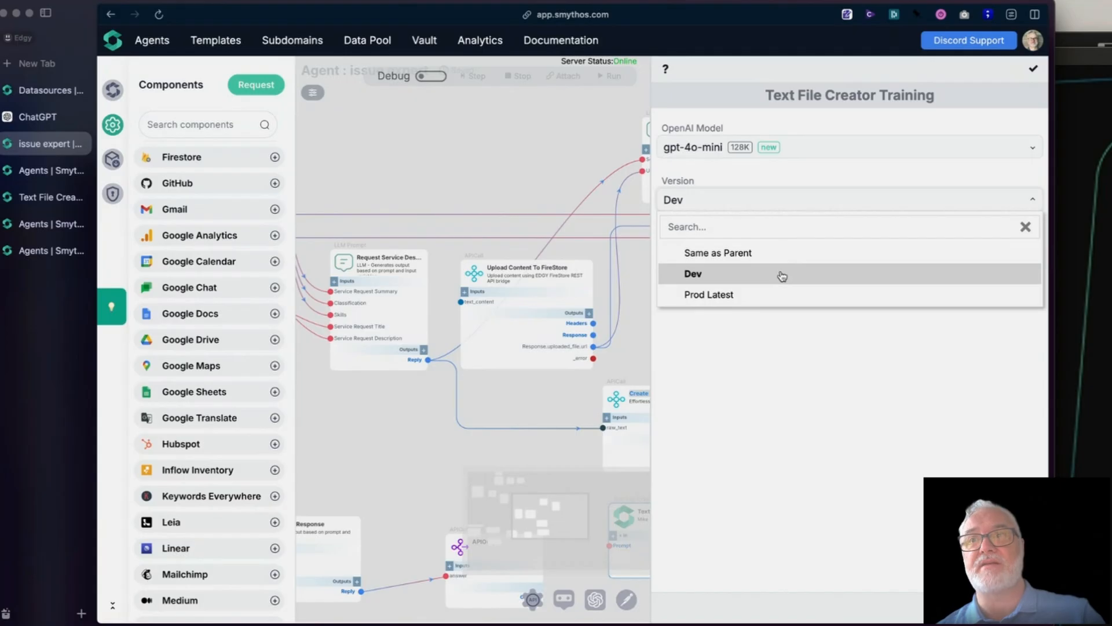
{"action": "left_click", "coordinate": [776, 302]}
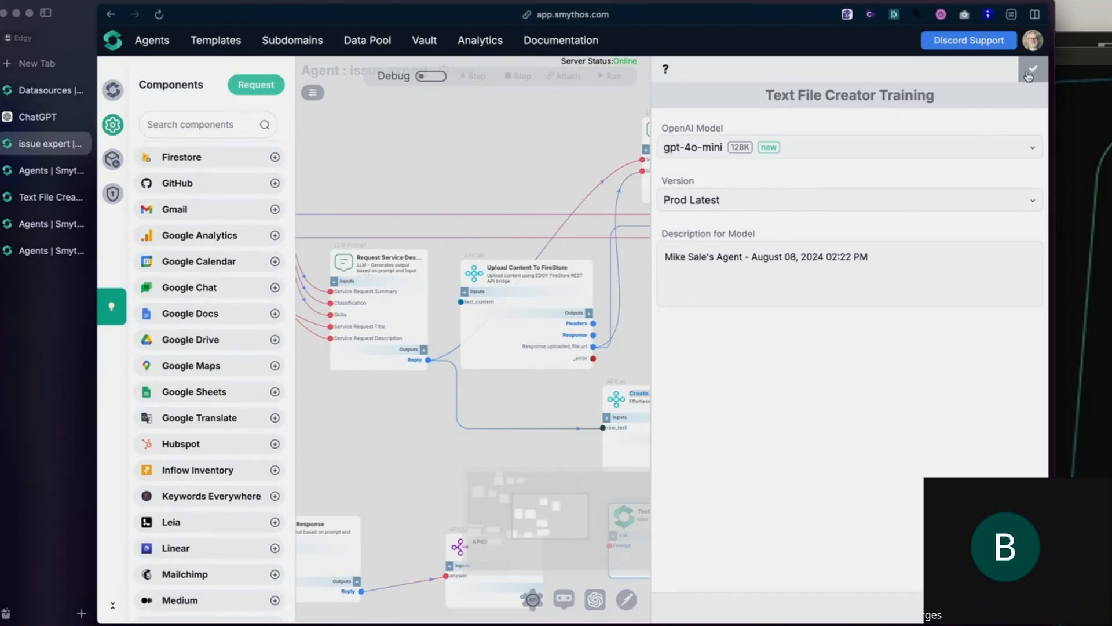
- Review the version options of the Text File Creator Training sub-agent and close its settings
{"action": "left_click", "coordinate": [899, 203]}
{"action": "left_click", "coordinate": [897, 200]}
{"action": "left_click", "coordinate": [896, 198]}
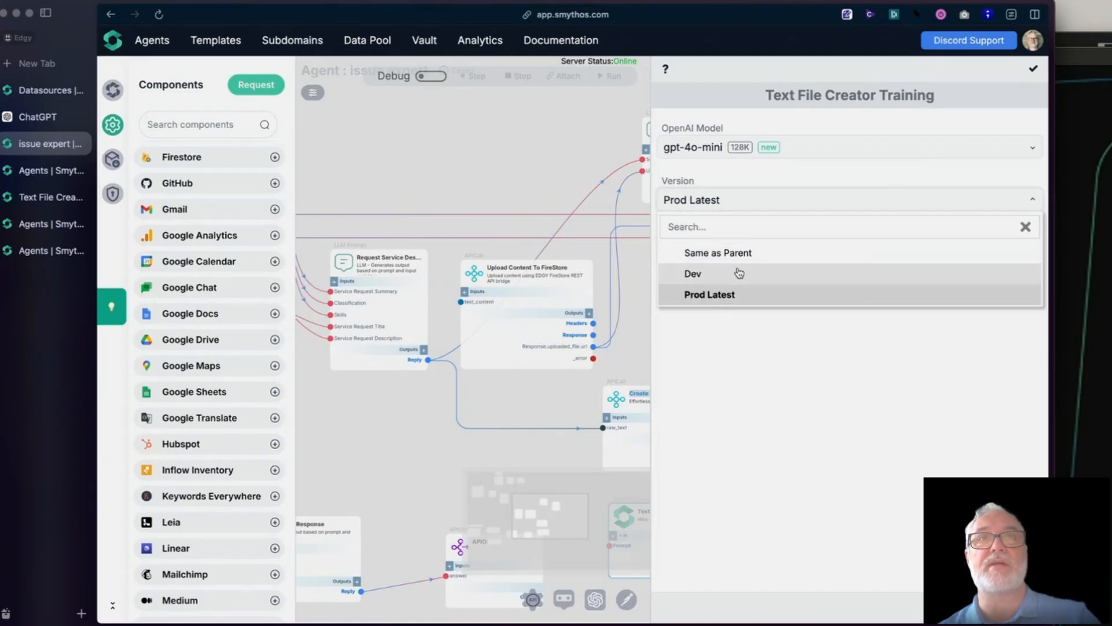
{"action": "left_click", "coordinate": [523, 168]}
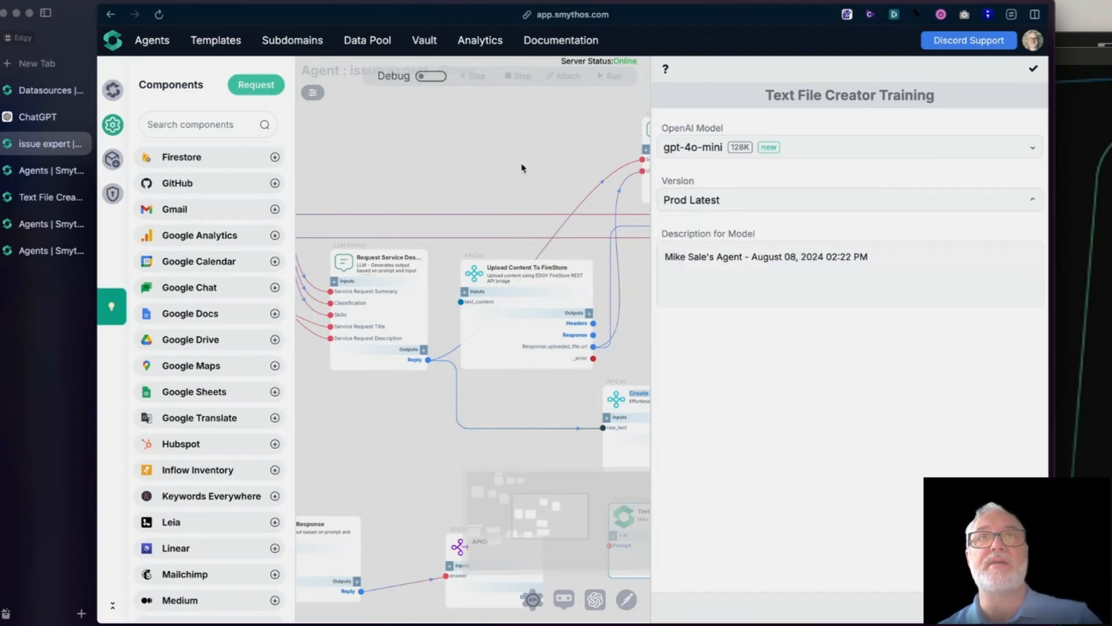
{"action": "left_click", "coordinate": [1033, 68]}
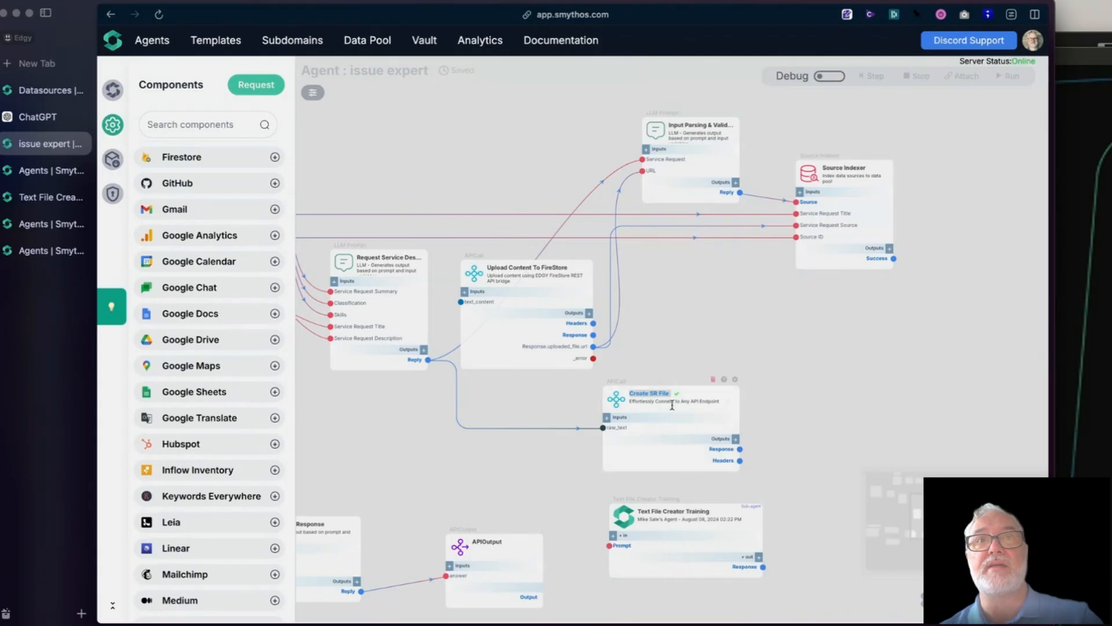
- Move the Text File Creator Training sub-agent above Create SR File, try Dev as its version, and leave it set to Prod Latest
{"action": "left_click_drag", "start_coordinate": [641, 502], "coordinate": [653, 301]}
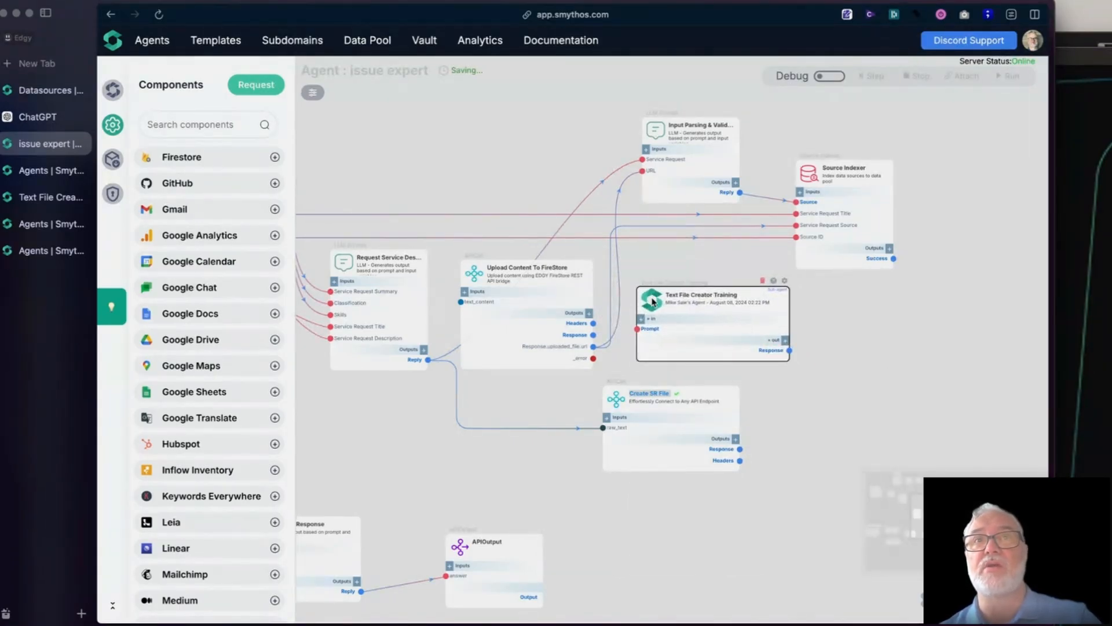
{"action": "left_click", "coordinate": [785, 280]}
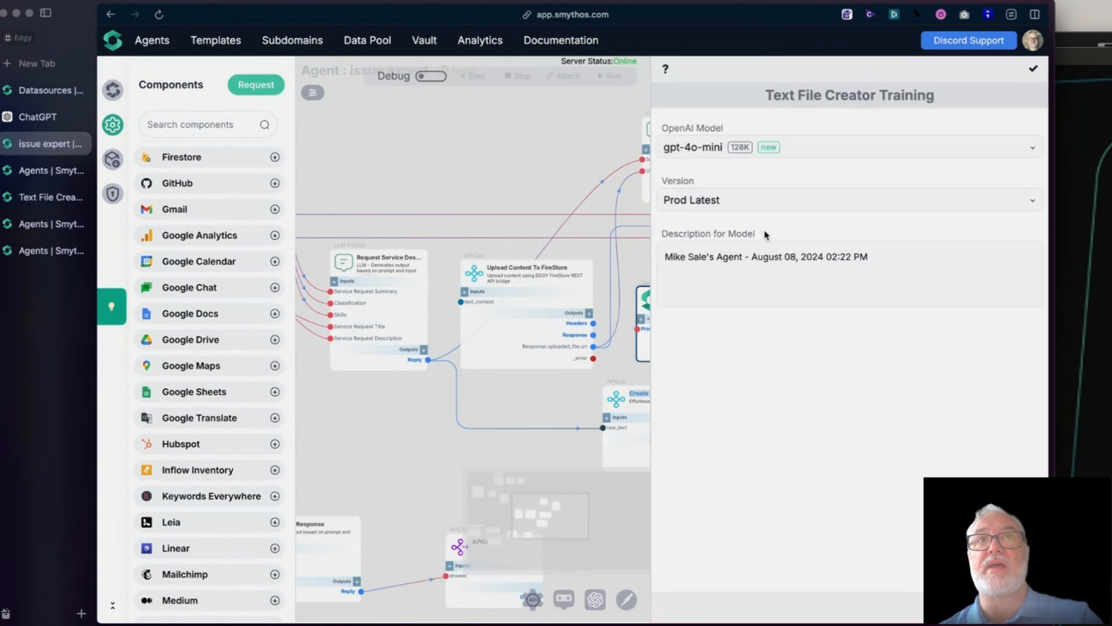
{"action": "left_click", "coordinate": [761, 202]}
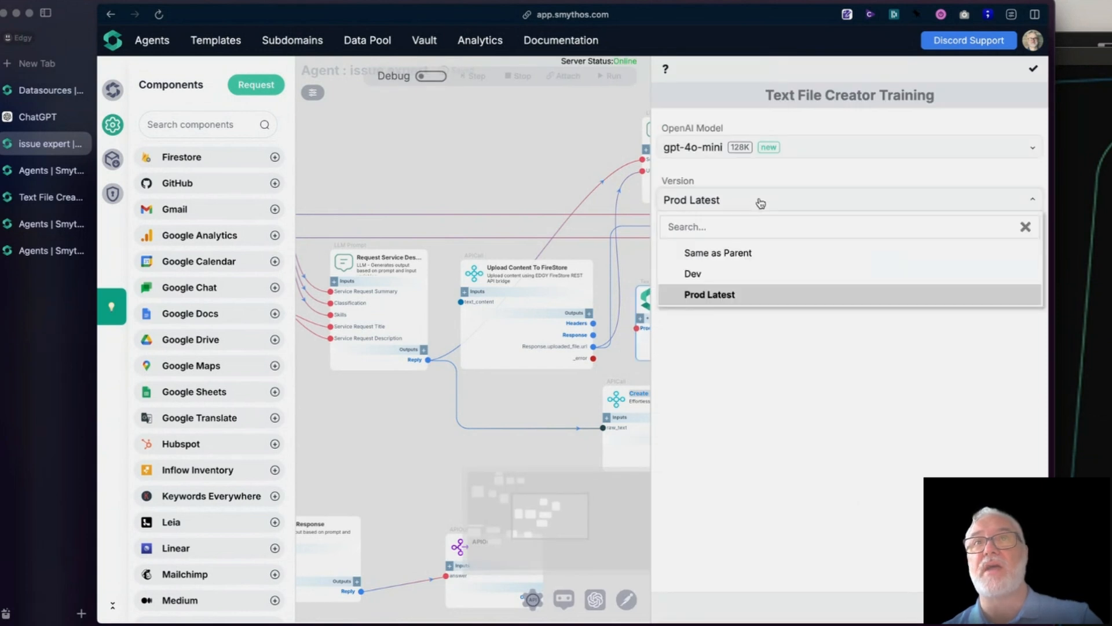
{"action": "left_click", "coordinate": [745, 279]}
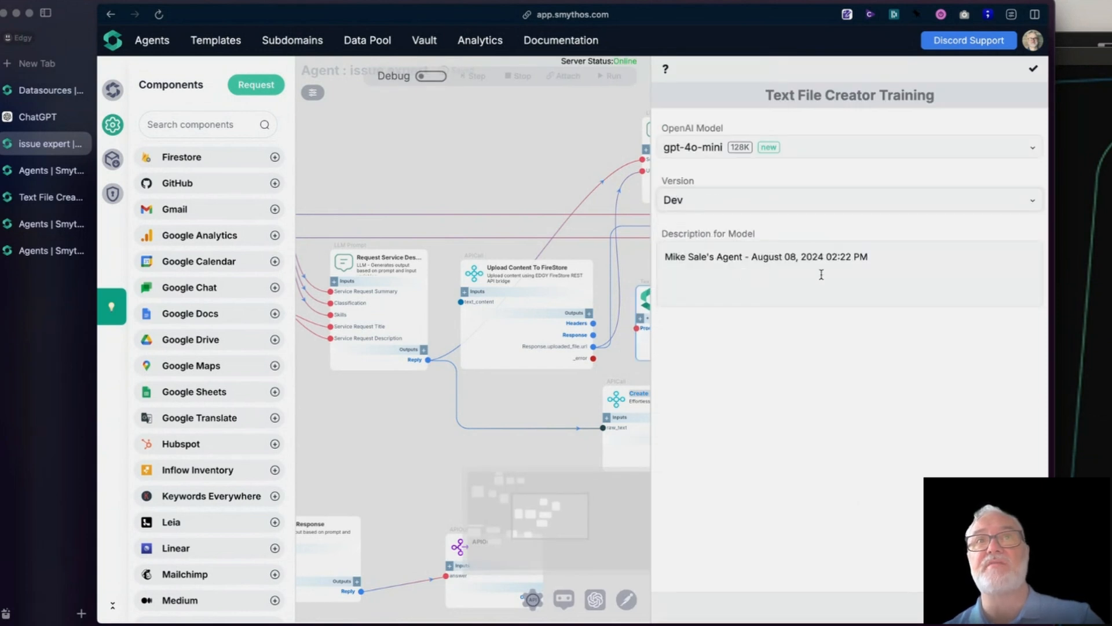
{"action": "left_click", "coordinate": [800, 205]}
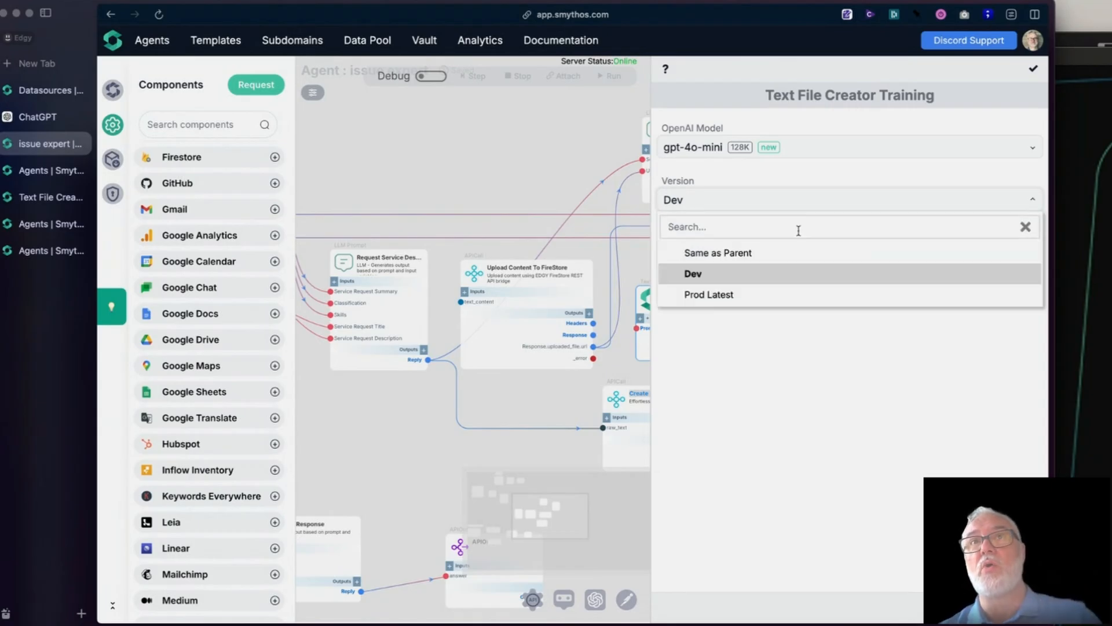
{"action": "left_click", "coordinate": [783, 295]}
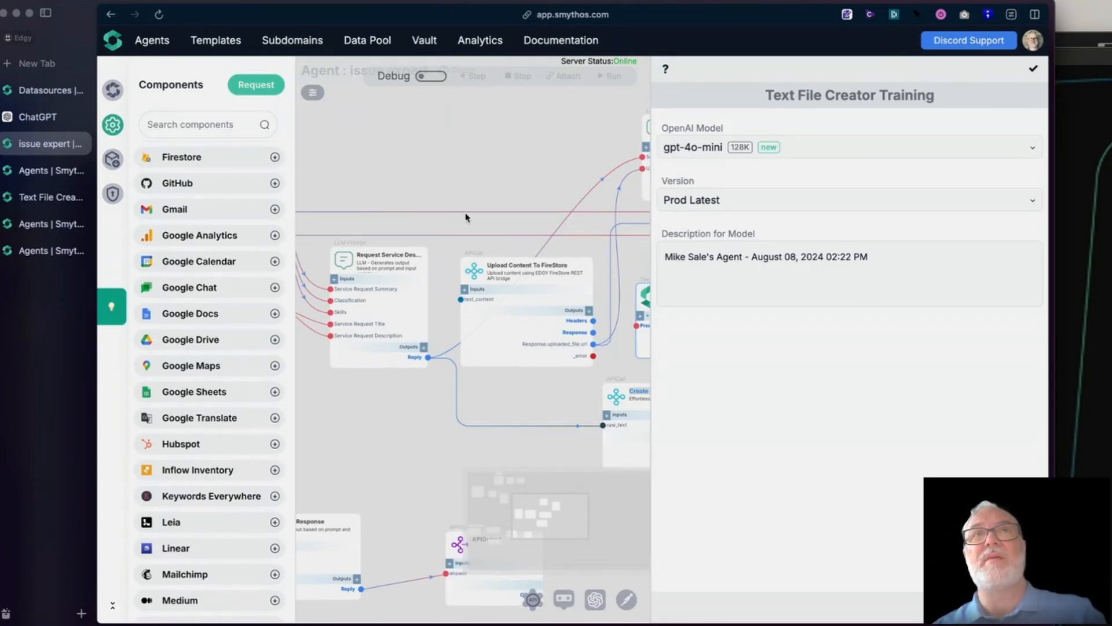
{"action": "left_click_drag", "start_coordinate": [454, 179], "coordinate": [462, 198]}
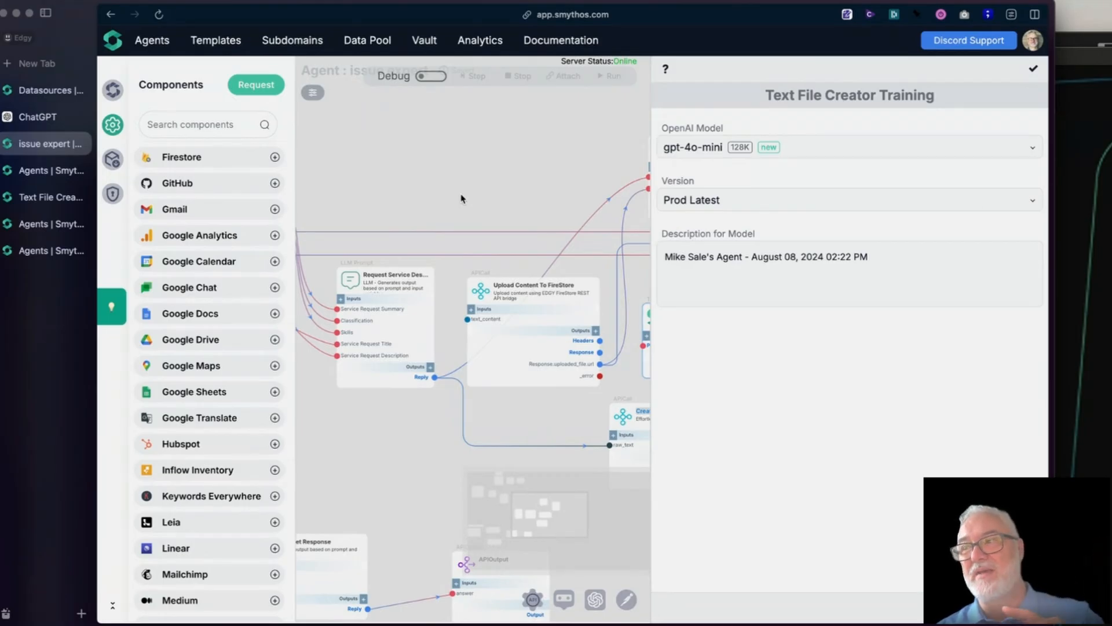
{"action": "left_click", "coordinate": [1037, 71]}
- Move the Create SR File component closer beneath Upload Content To FireStore
{"action": "left_click_drag", "start_coordinate": [616, 416], "coordinate": [553, 425]}
{"action": "left_click", "coordinate": [655, 314]}
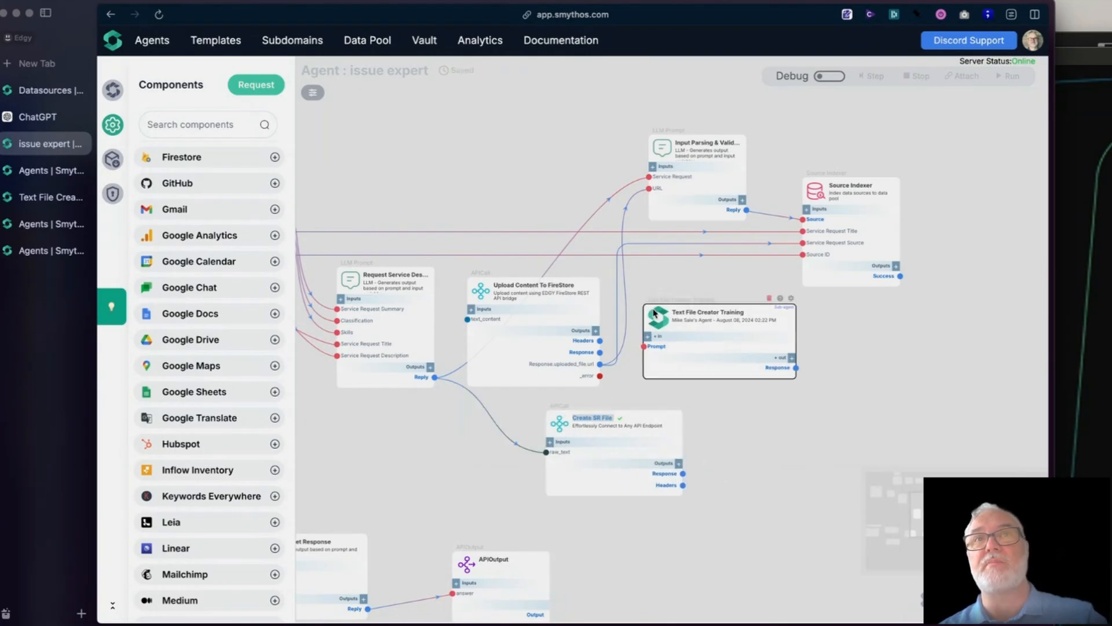
{"action": "left_click", "coordinate": [560, 424]}
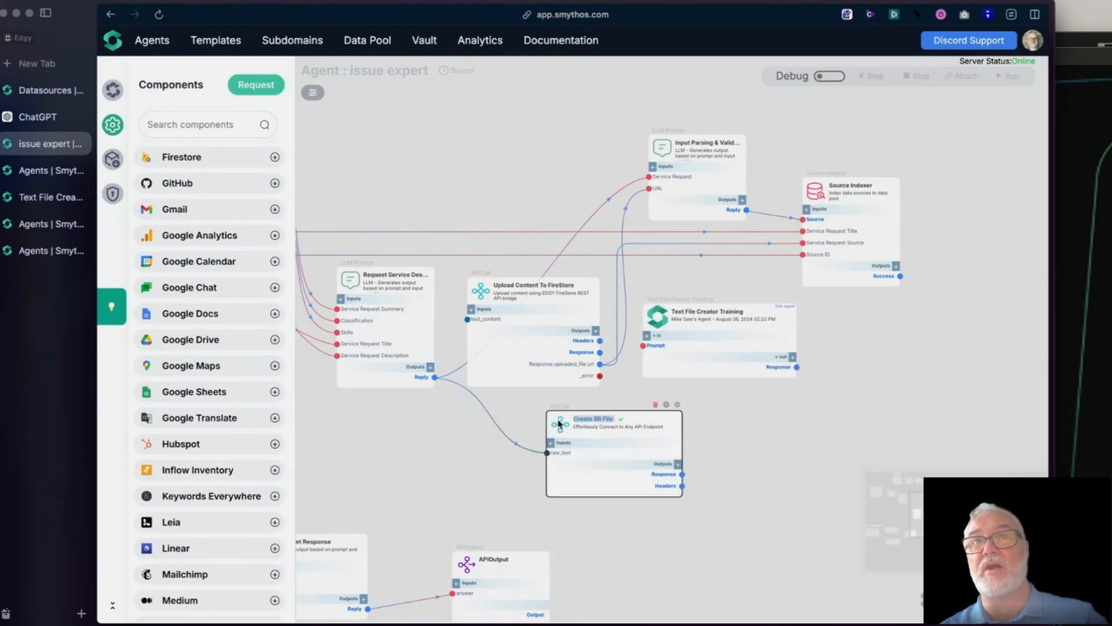
- Open the Create SR File component's settings and examine the agent domain in its URL
{"action": "left_click", "coordinate": [678, 405]}
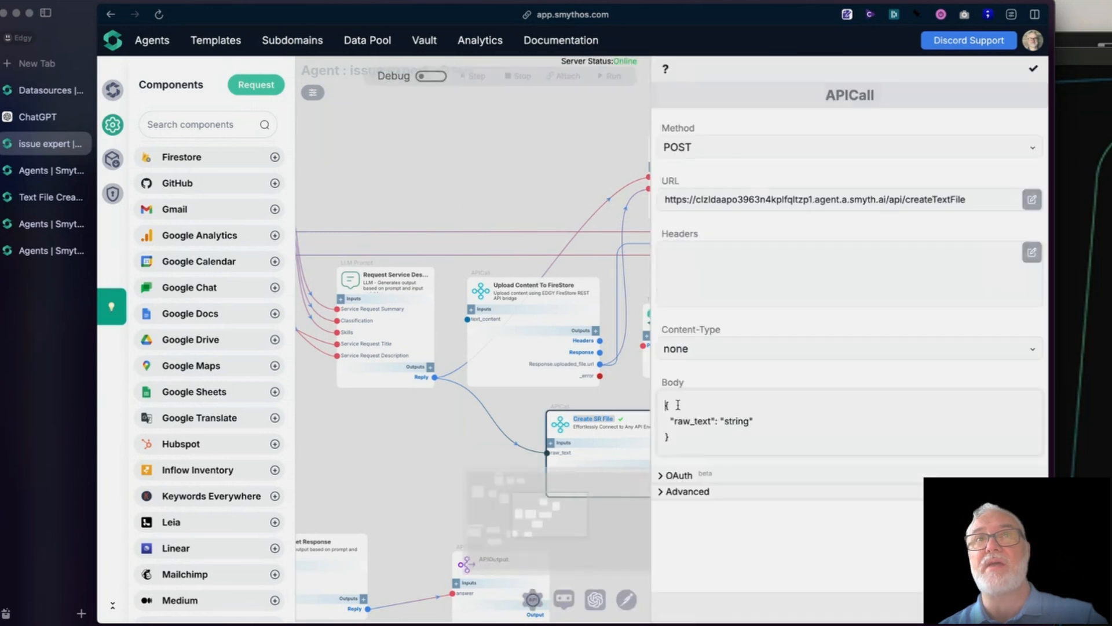
{"action": "left_click_drag", "start_coordinate": [884, 200], "coordinate": [695, 200]}
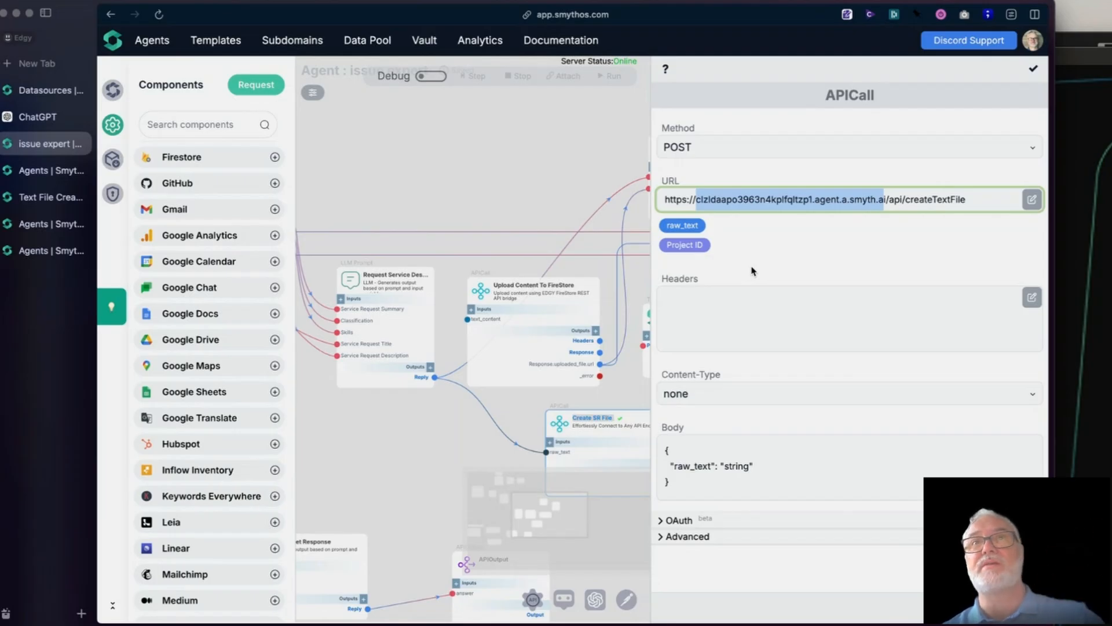
{"action": "left_click", "coordinate": [447, 185]}
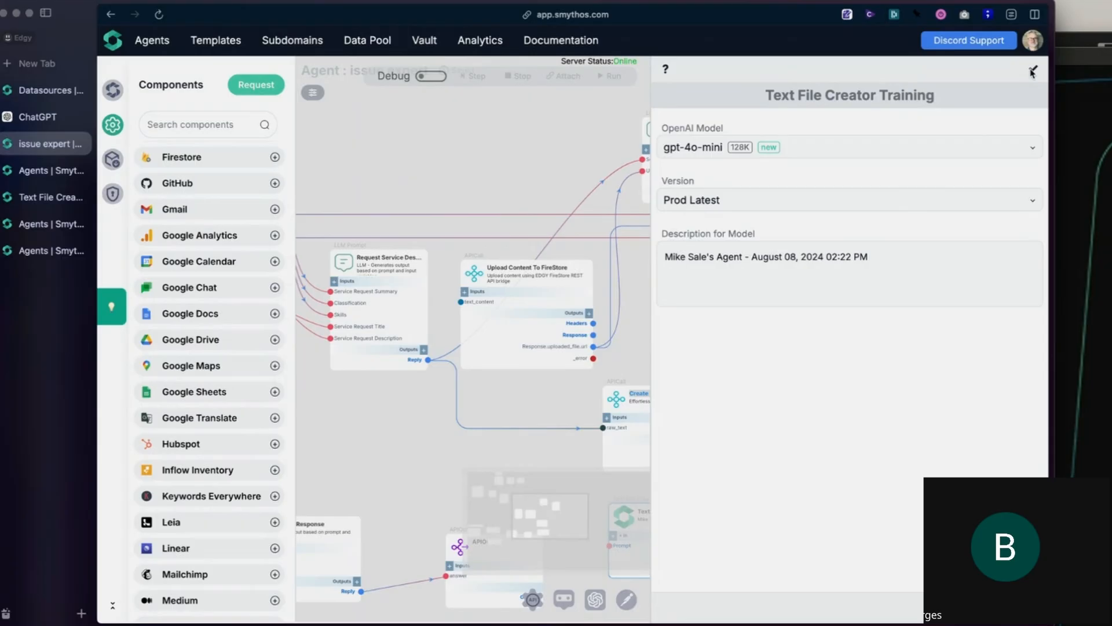
- Review the Text File Creator Training sub-agent's version options, close its settings, and move the sub-agent above Create SR File
{"action": "left_click", "coordinate": [900, 203]}
{"action": "left_click", "coordinate": [897, 199]}
{"action": "left_click", "coordinate": [896, 199]}
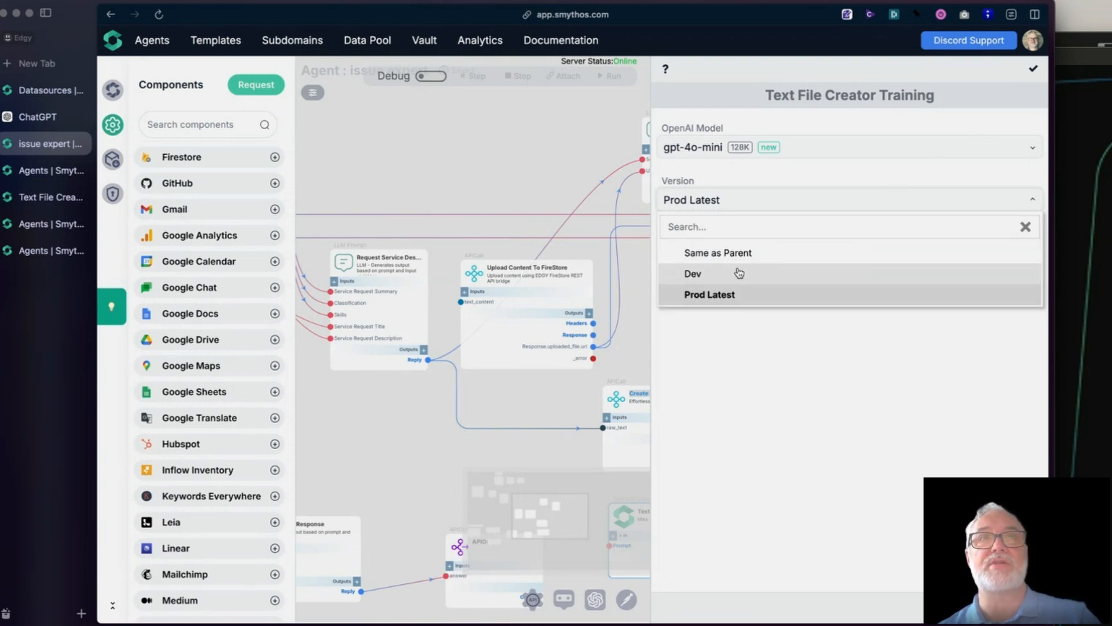
{"action": "left_click", "coordinate": [522, 168]}
{"action": "left_click", "coordinate": [1035, 69]}
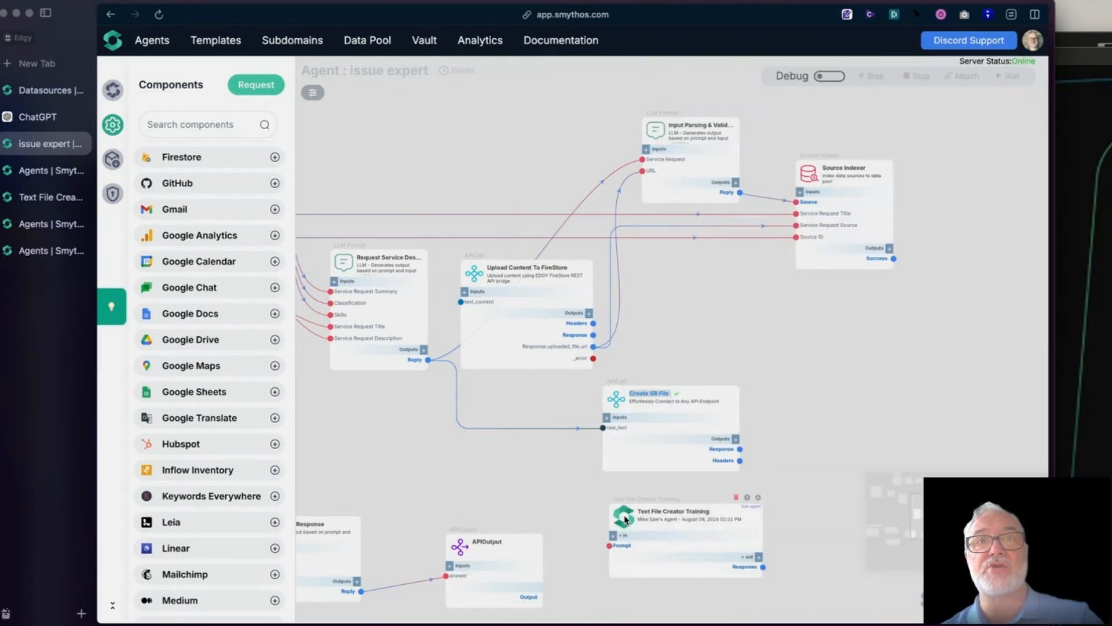
{"action": "left_click_drag", "start_coordinate": [625, 519], "coordinate": [652, 301]}
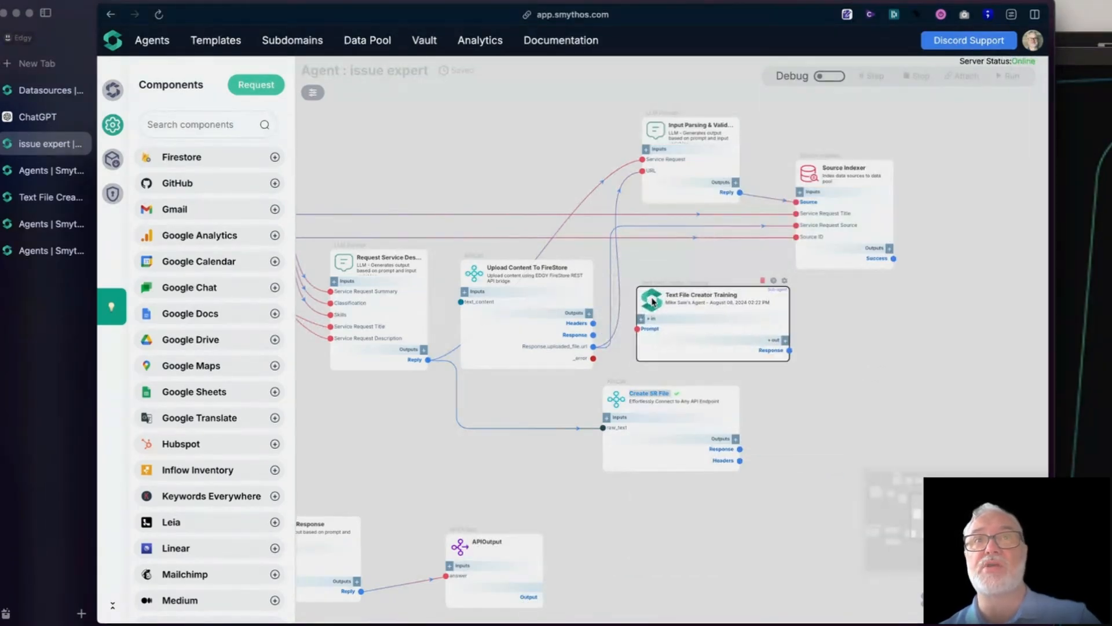
- Try Dev as the Text File Creator Training sub-agent's version, restore Prod Latest, and close its settings
{"action": "left_click", "coordinate": [784, 281]}
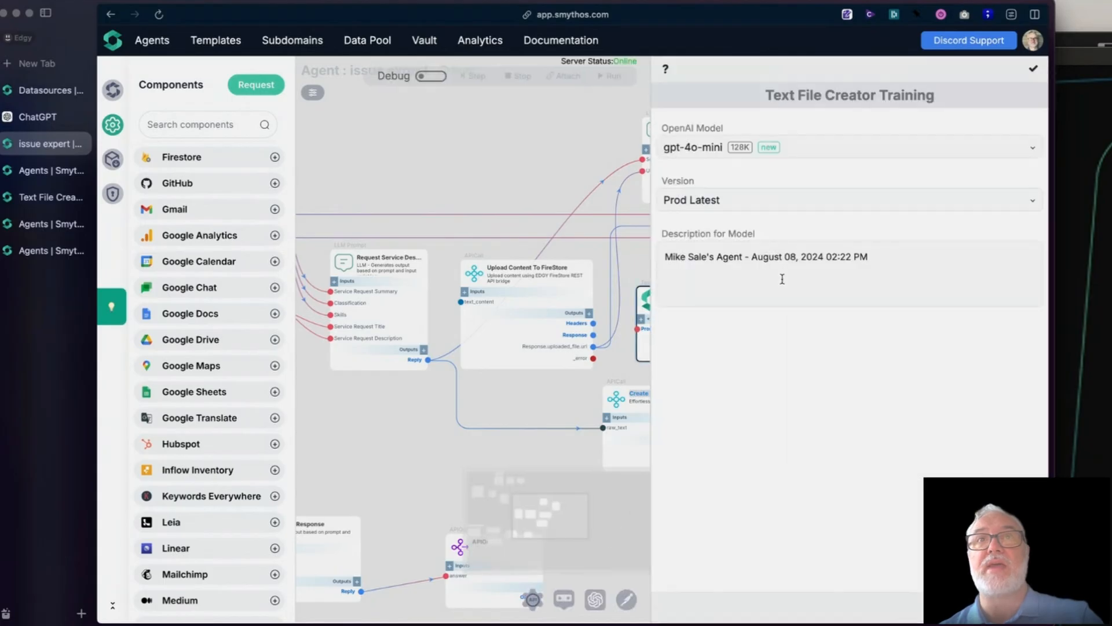
{"action": "left_click", "coordinate": [760, 203]}
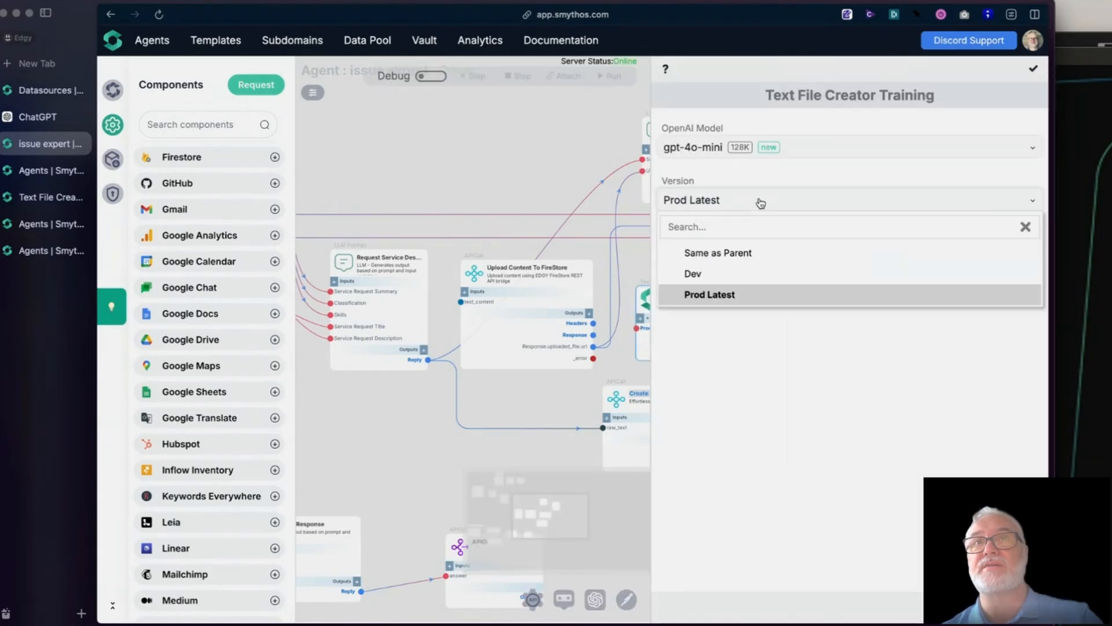
{"action": "left_click", "coordinate": [744, 277]}
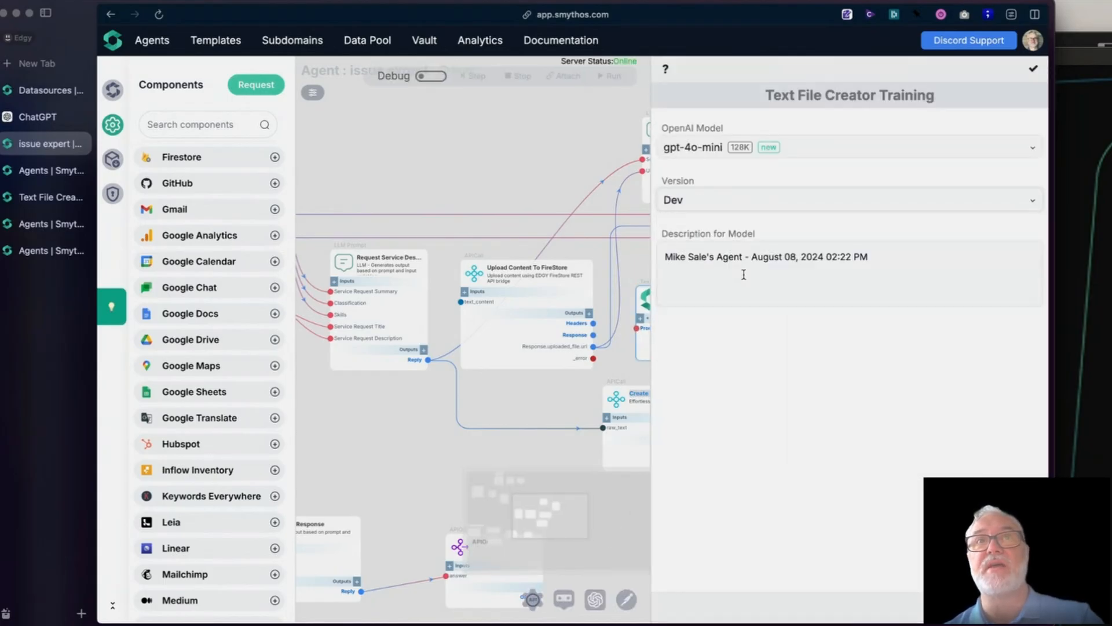
{"action": "left_click", "coordinate": [800, 206]}
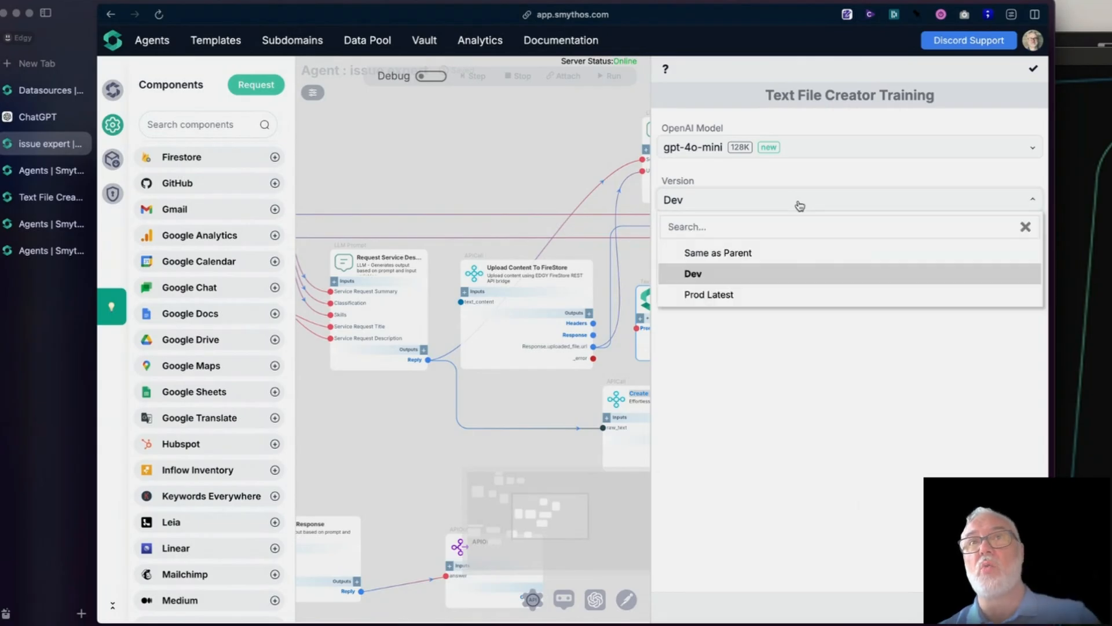
{"action": "left_click", "coordinate": [785, 291]}
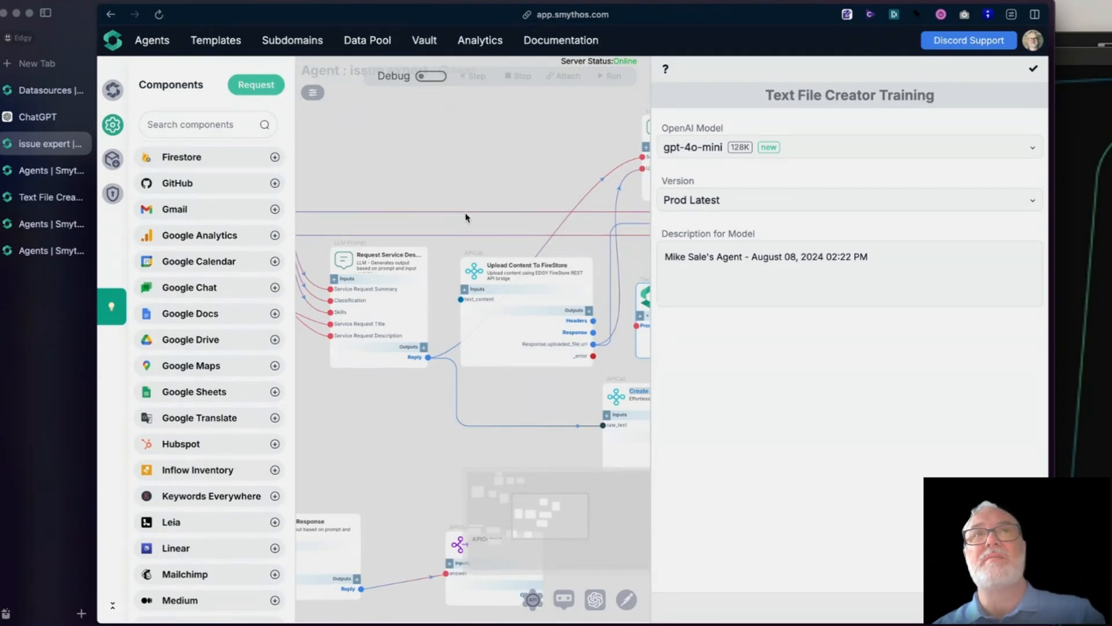
{"action": "left_click_drag", "start_coordinate": [456, 184], "coordinate": [461, 199]}
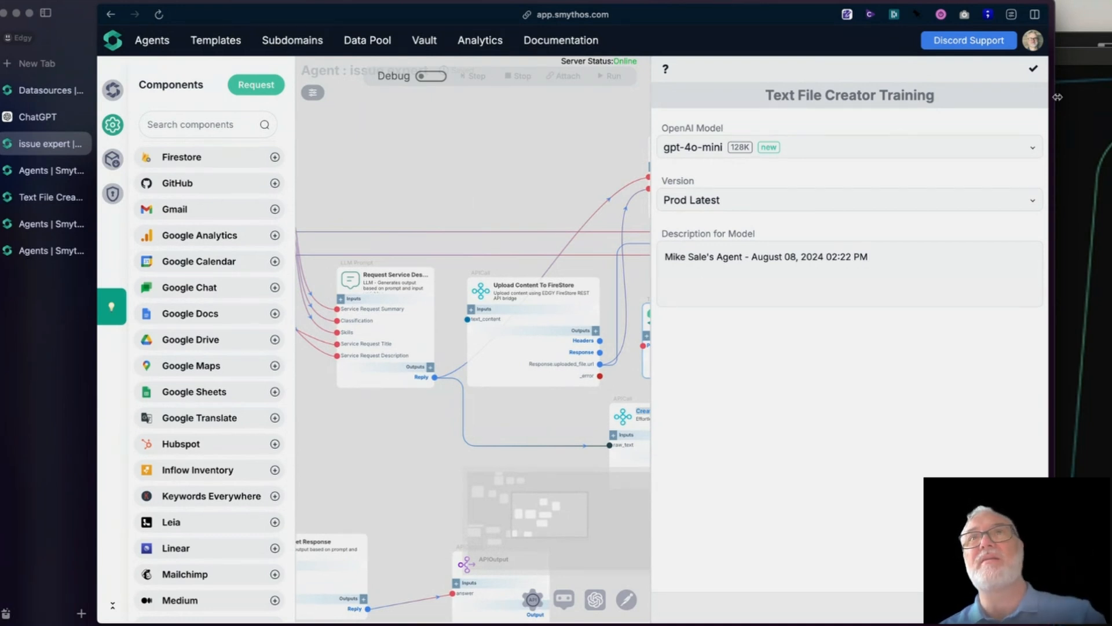
{"action": "left_click", "coordinate": [1034, 69]}
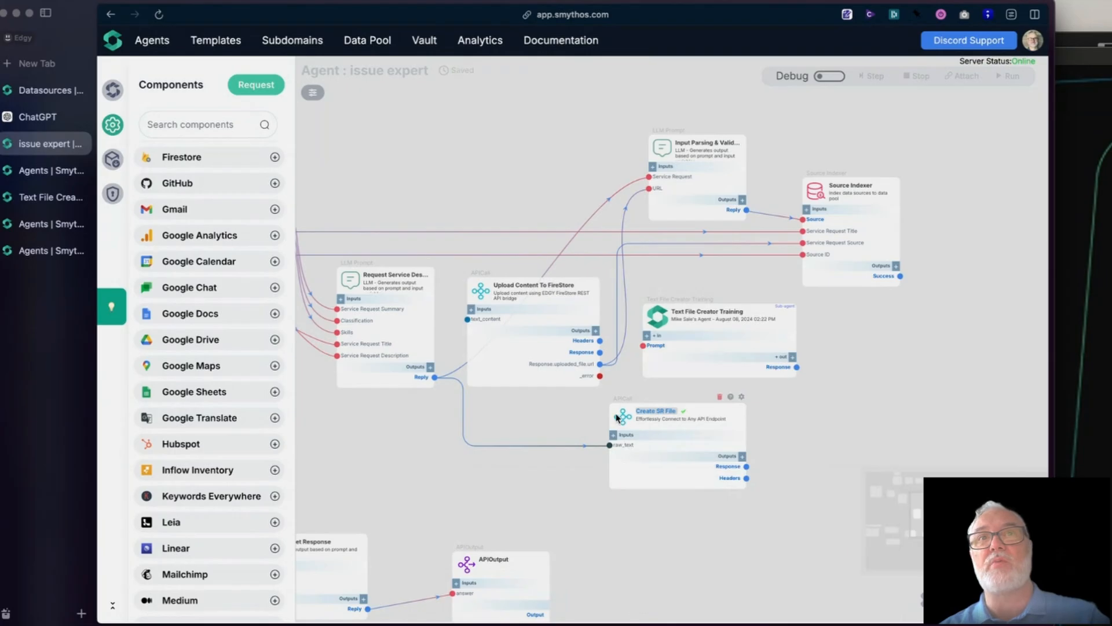
- Move Create SR File closer to the Request Service Des... component and examine the agent domain in its API URL
{"action": "left_click_drag", "start_coordinate": [628, 418], "coordinate": [569, 427]}
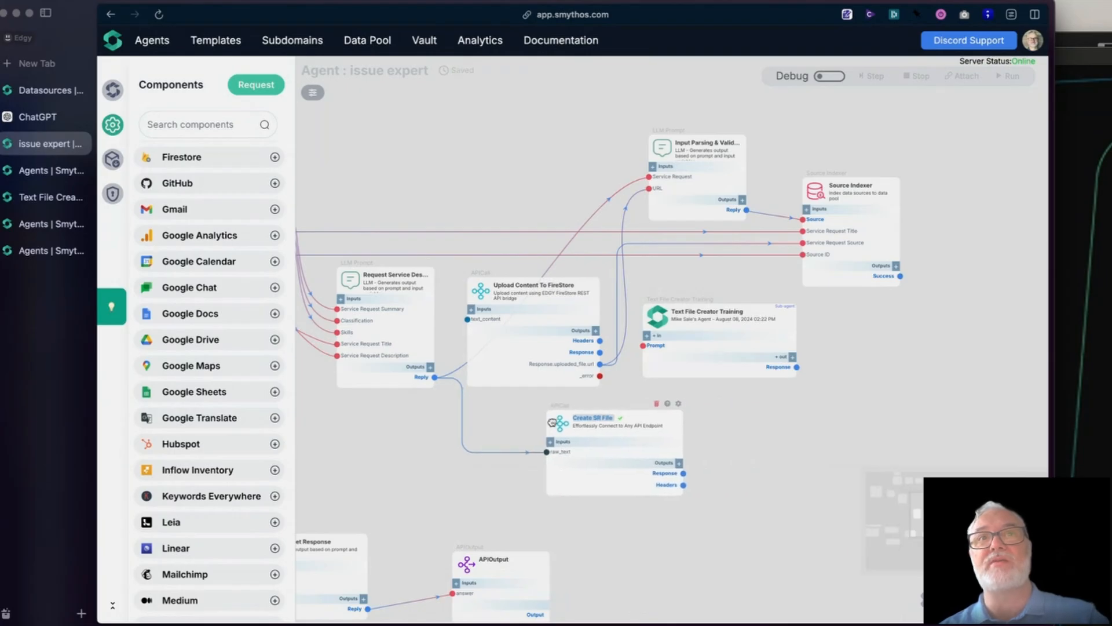
{"action": "left_click", "coordinate": [655, 313]}
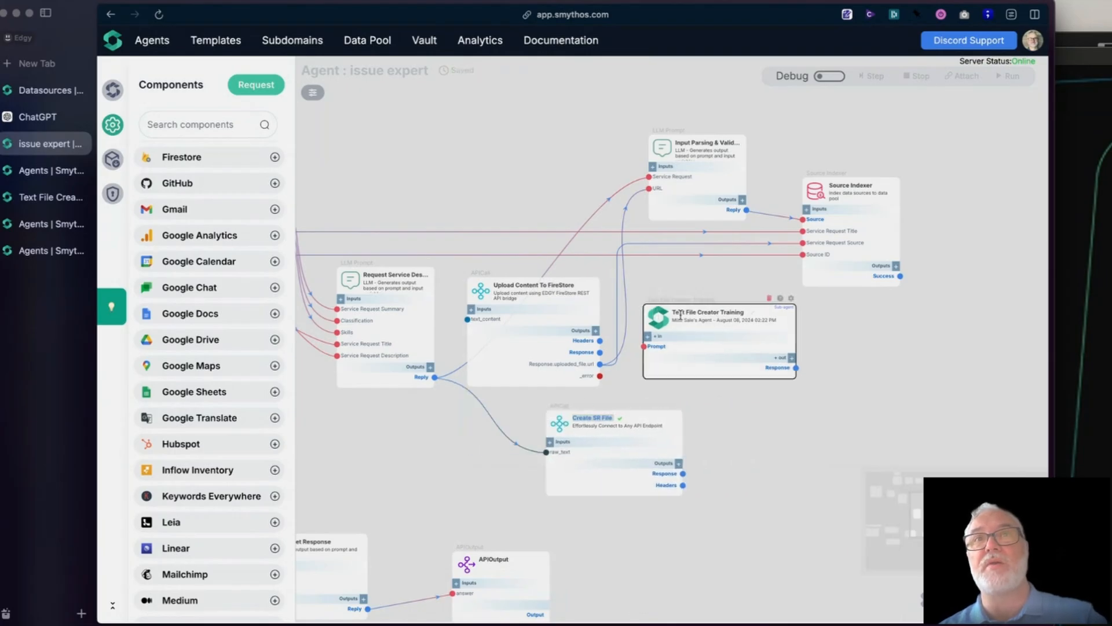
{"action": "left_click", "coordinate": [560, 426]}
{"action": "left_click", "coordinate": [678, 404]}
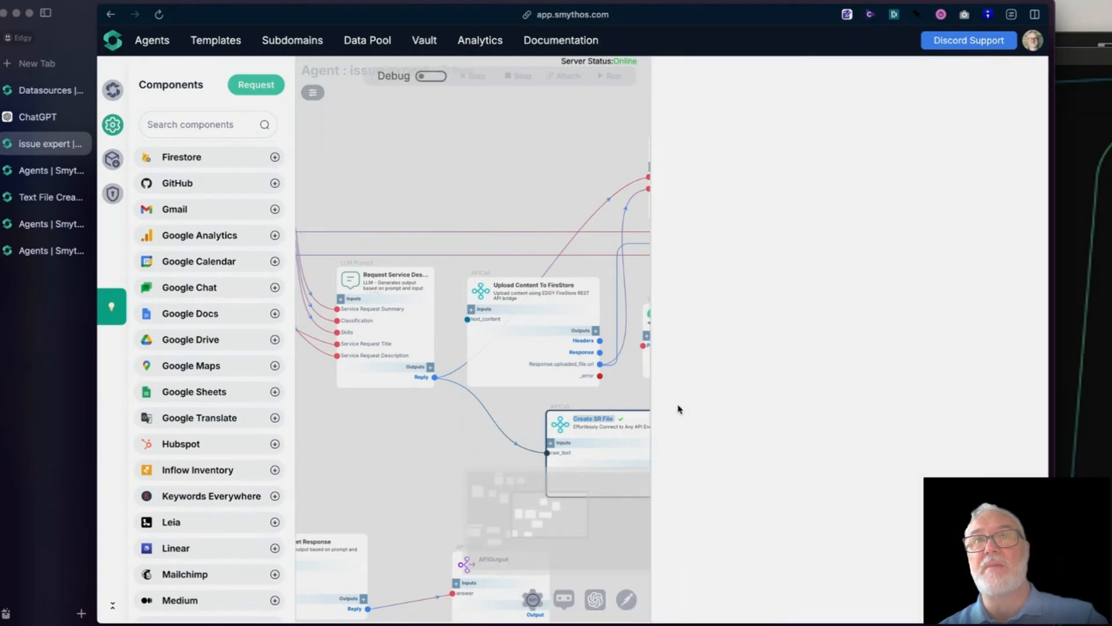
{"action": "left_click_drag", "start_coordinate": [884, 199], "coordinate": [693, 205]}
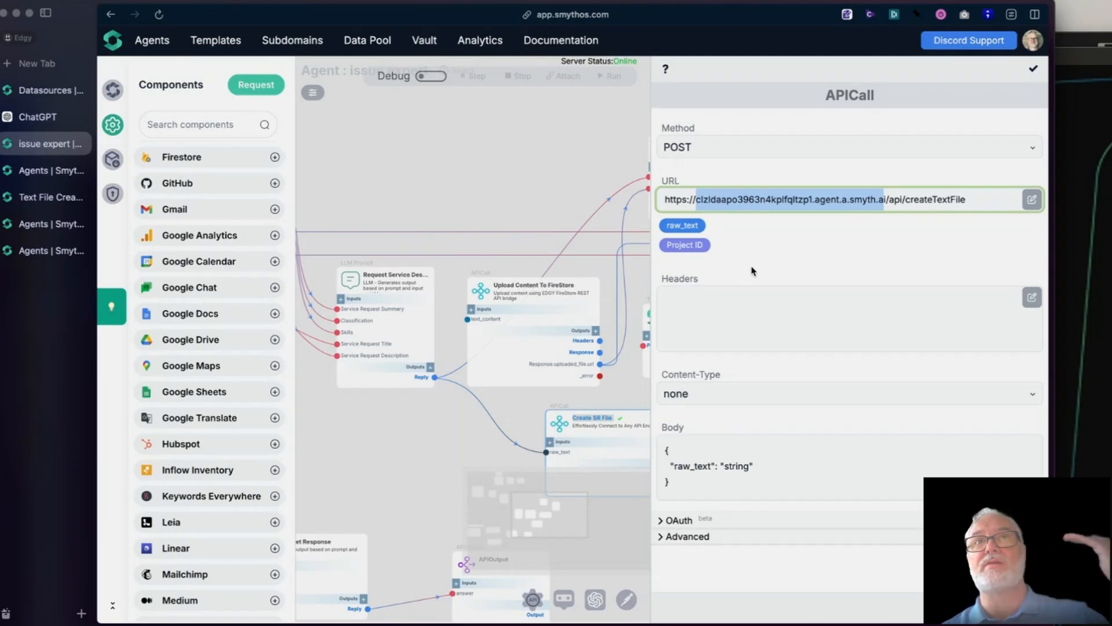
{"action": "left_click", "coordinate": [443, 185]}
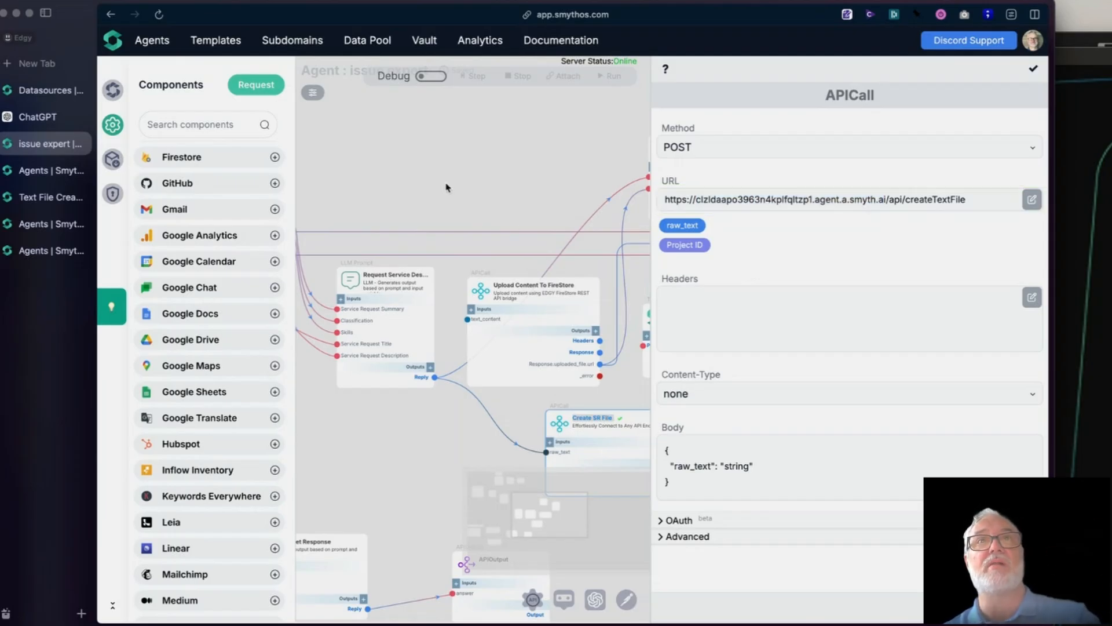
- Switch to the Text File Creator Training agent and check the available servers in its Swagger documentation
{"action": "left_click", "coordinate": [30, 200]}
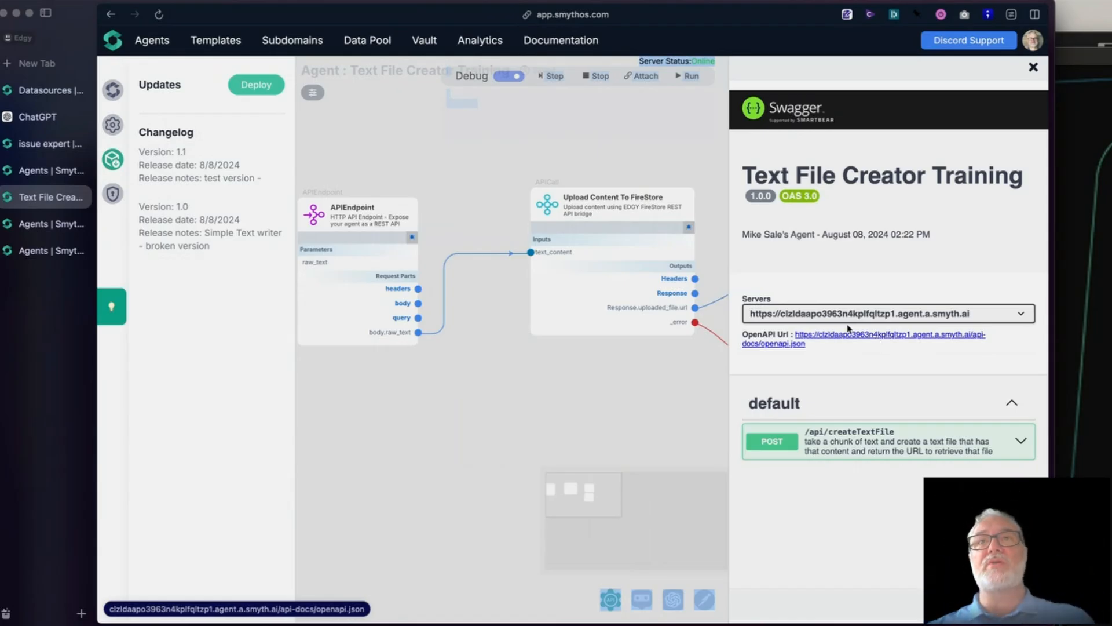
{"action": "left_click", "coordinate": [864, 316]}
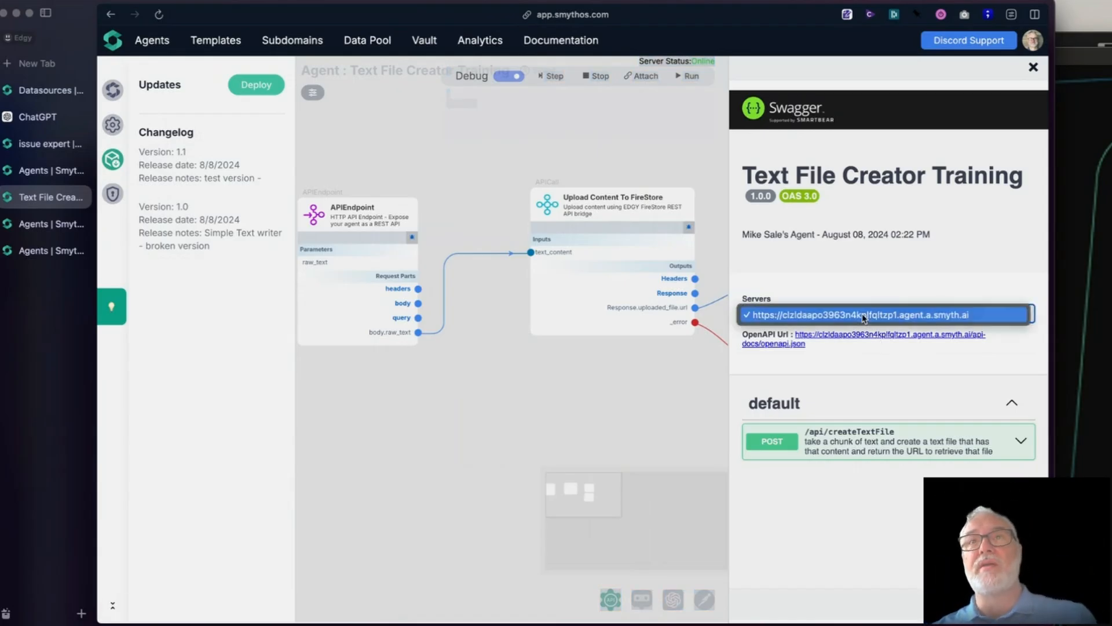
{"action": "left_click", "coordinate": [813, 313]}
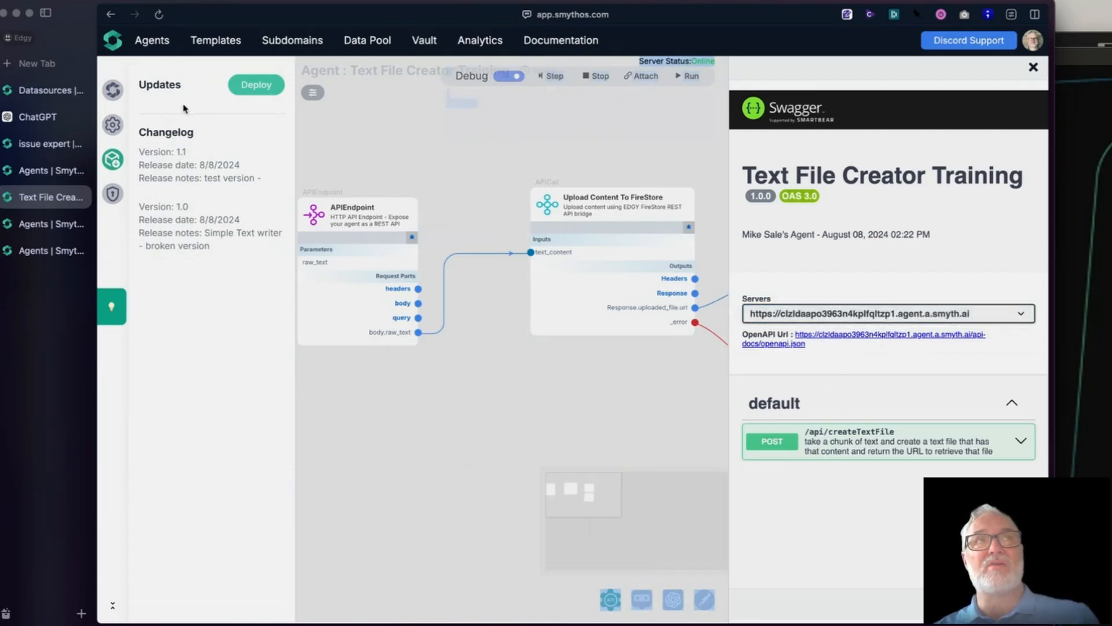
- Try [None] as the Text File Creator Training agent's Prod Domain, reselect its agent.pa.smyth.ai domain, and close the Swagger documentation
{"action": "left_click", "coordinate": [115, 92]}
{"action": "left_click", "coordinate": [198, 286]}
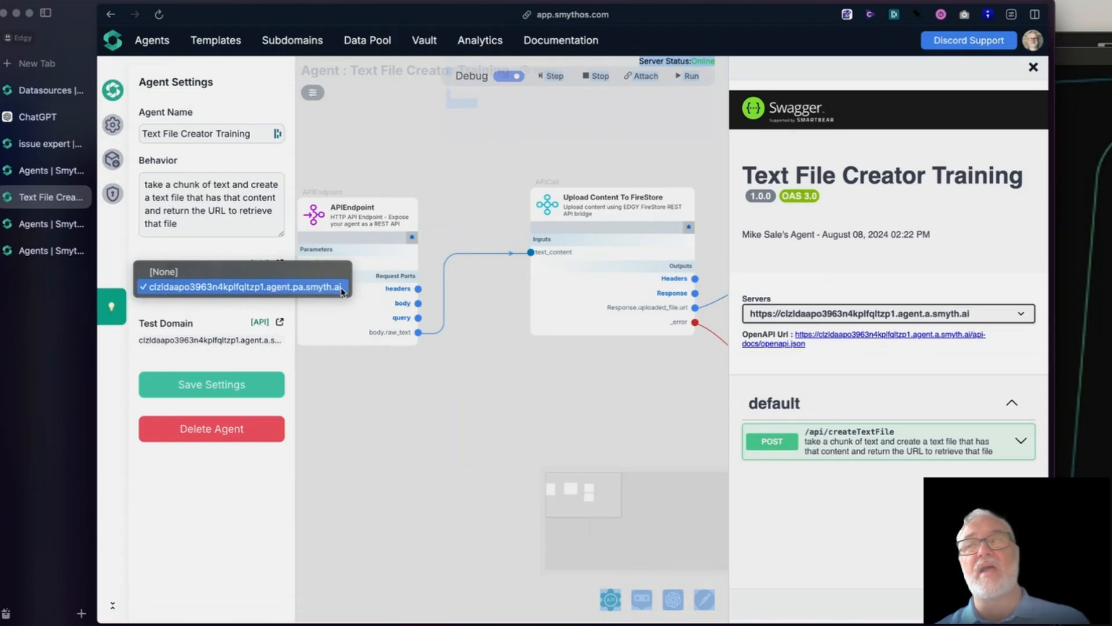
{"action": "left_click", "coordinate": [182, 274]}
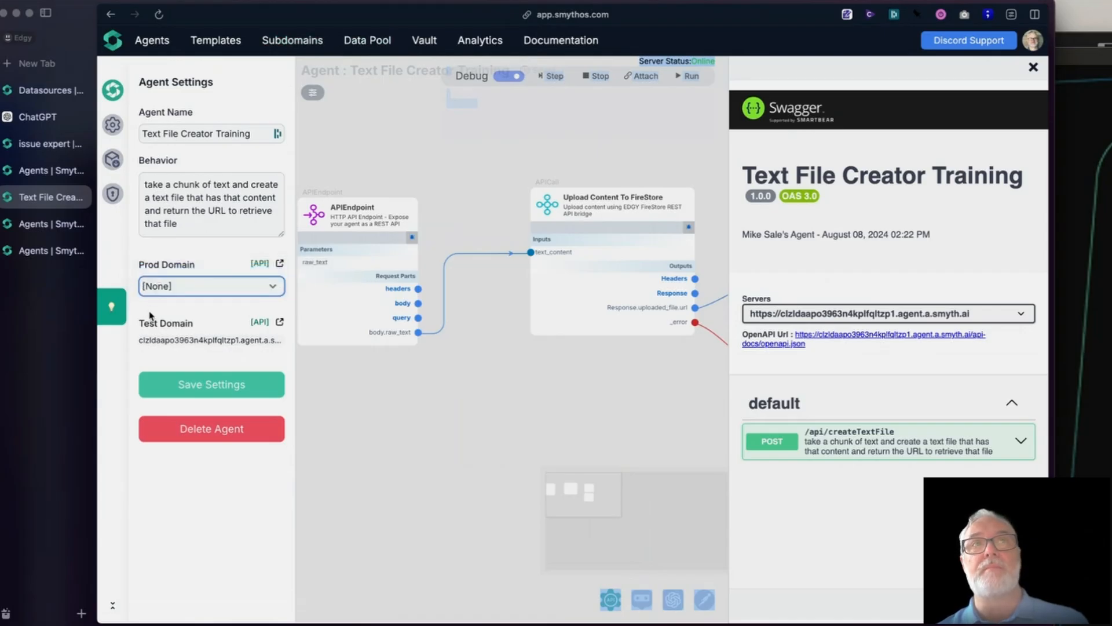
{"action": "left_click", "coordinate": [175, 288]}
{"action": "left_click", "coordinate": [185, 302]}
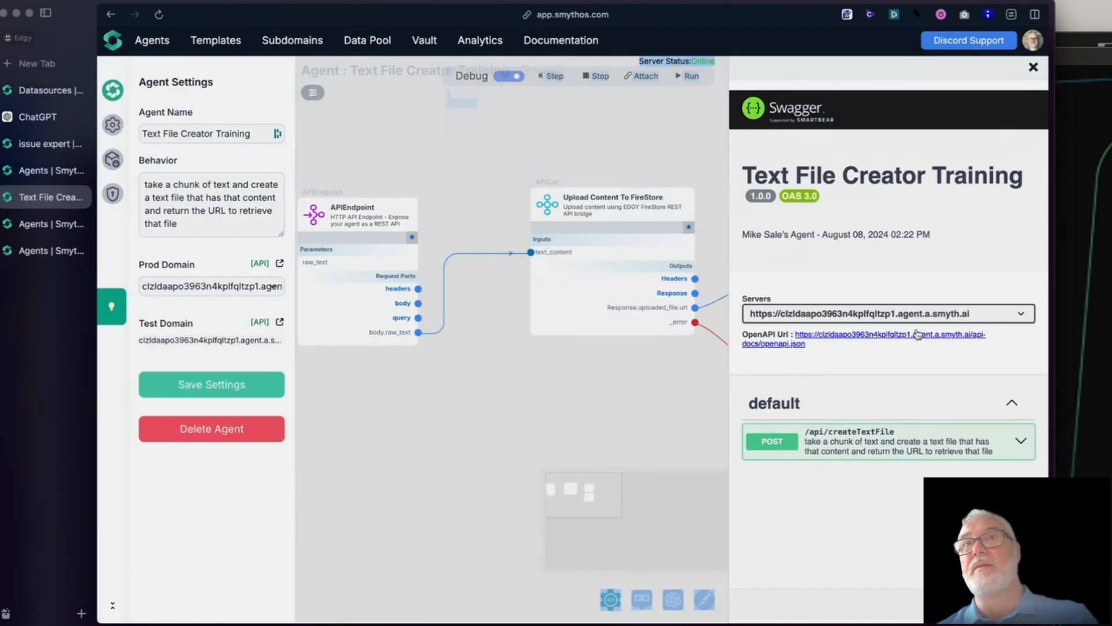
{"action": "left_click", "coordinate": [1033, 67]}
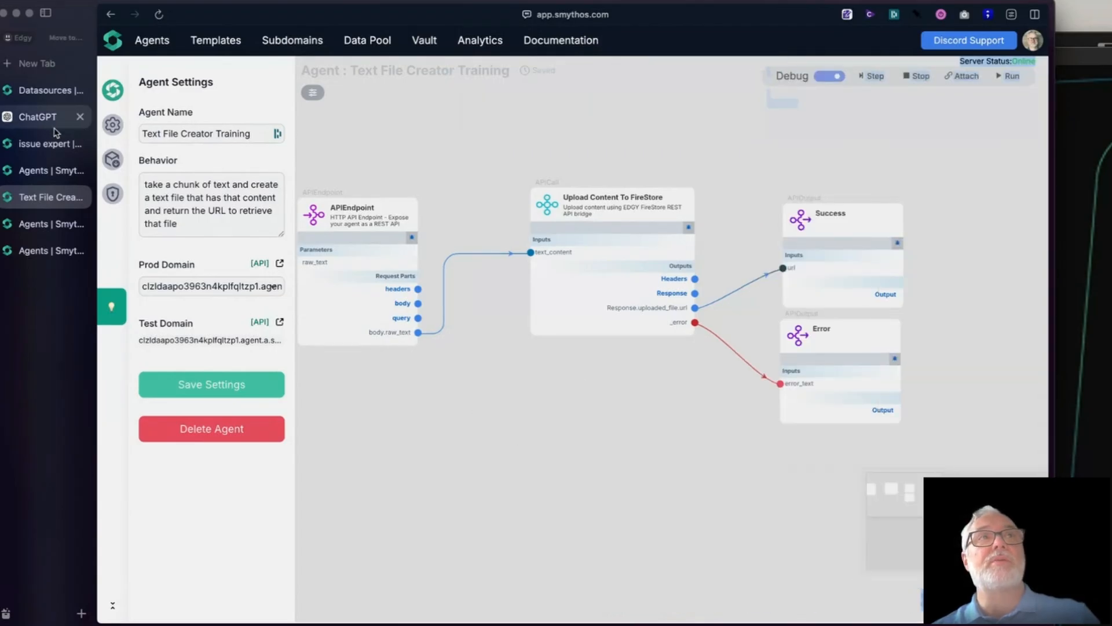
- Return to the issue expert agent and move Create SR File directly beneath Upload Content To FireStore
{"action": "left_click", "coordinate": [36, 144]}
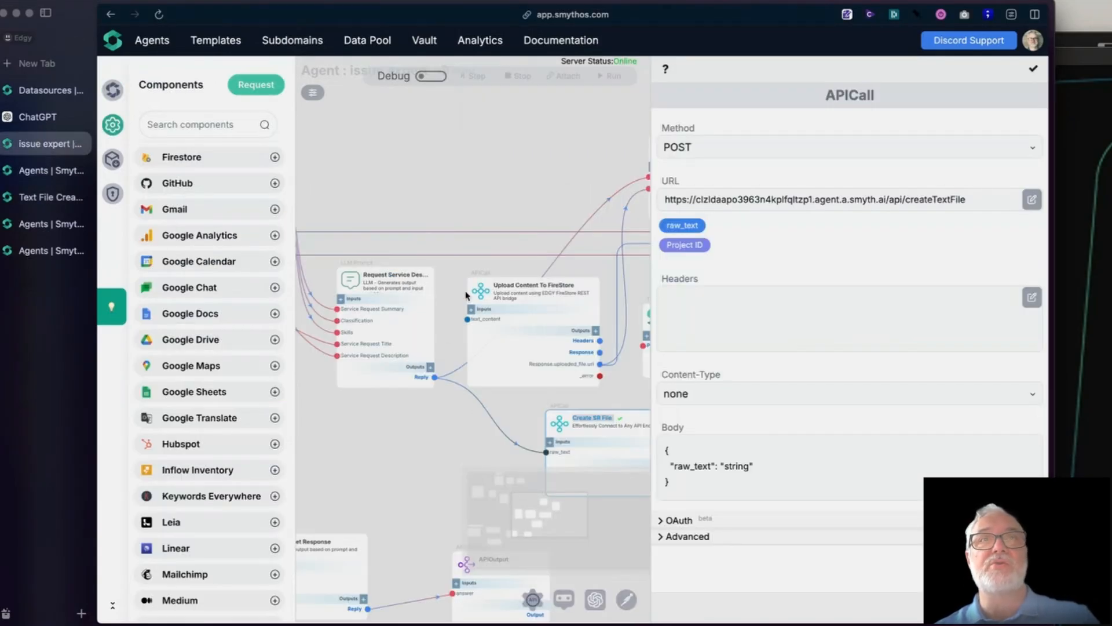
{"action": "left_click", "coordinate": [1036, 72]}
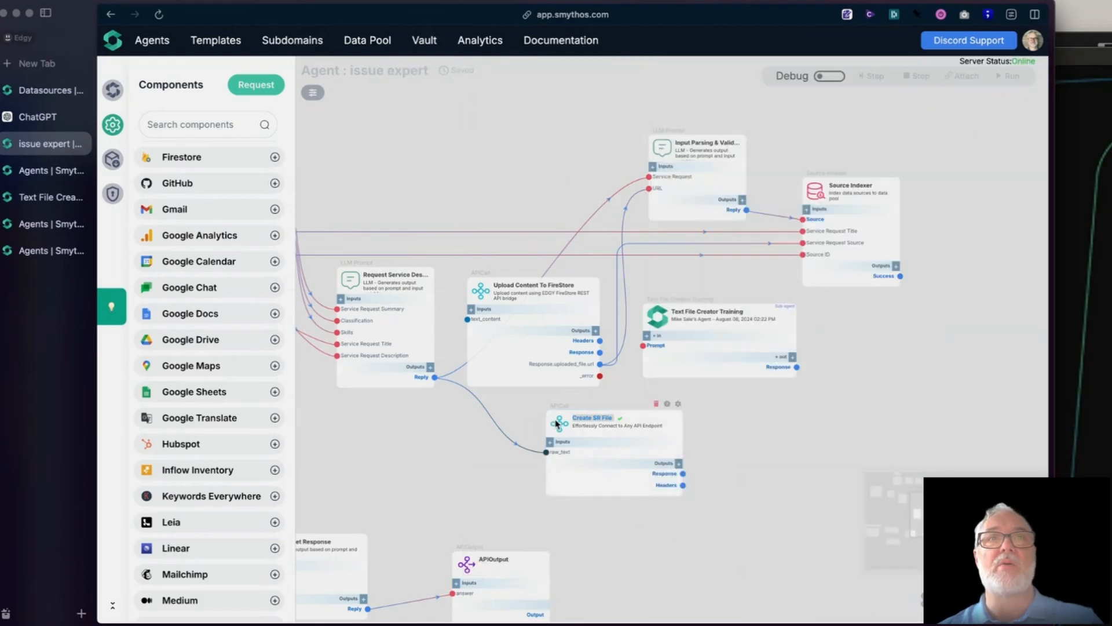
{"action": "left_click_drag", "start_coordinate": [556, 424], "coordinate": [479, 416]}
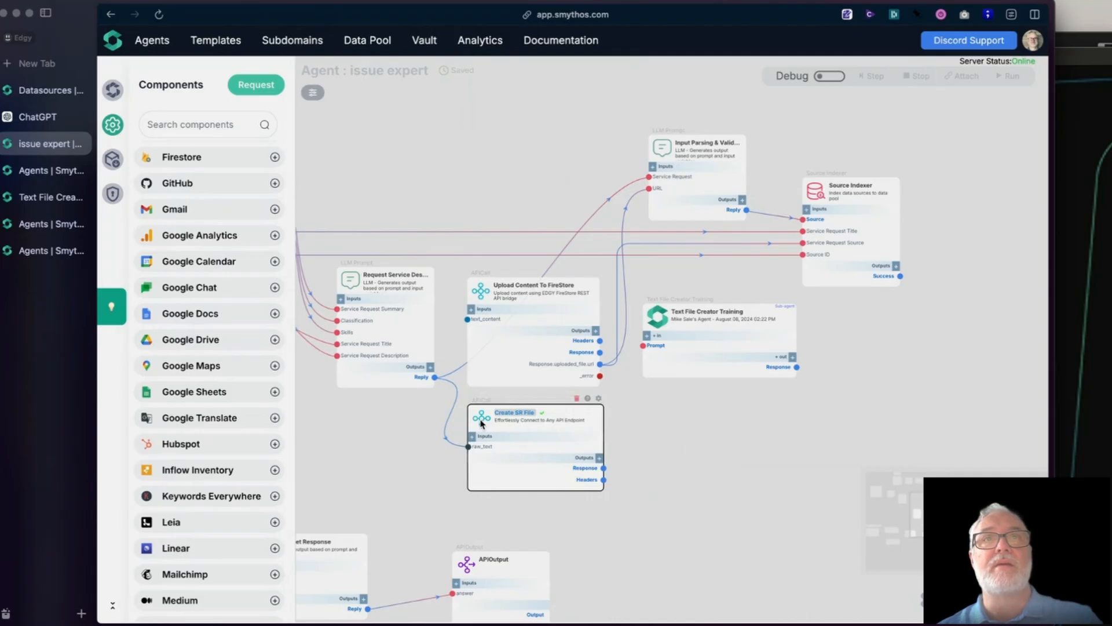
- Turn on debug mode, look at the debug inputs of the Request Service Des... component, and cancel without running it
{"action": "left_click_drag", "start_coordinate": [742, 440], "coordinate": [755, 419]}
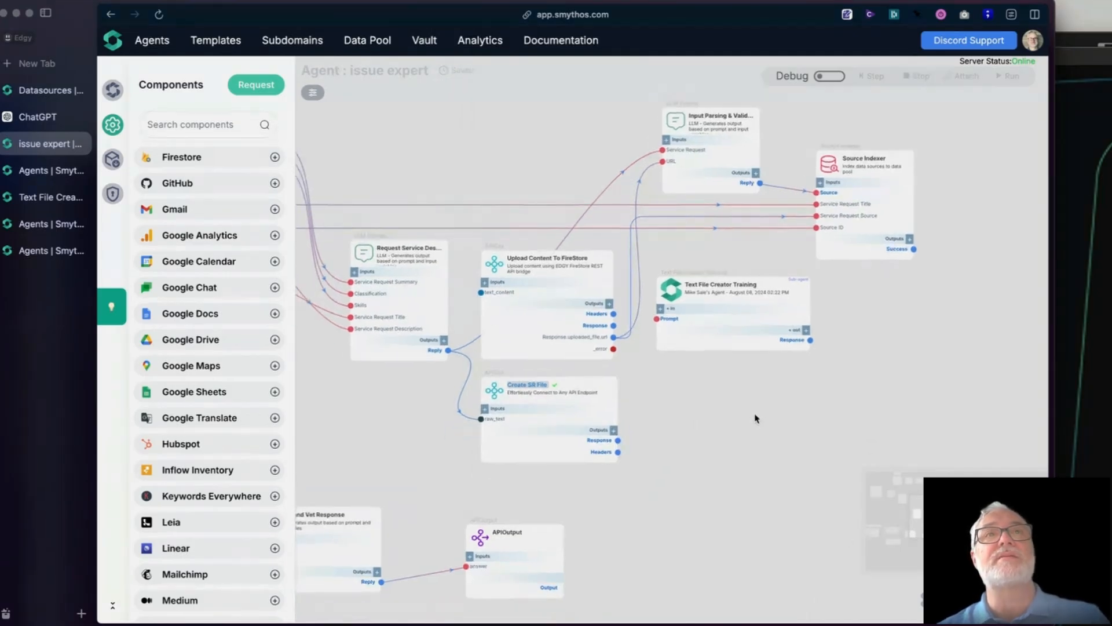
{"action": "left_click", "coordinate": [831, 76]}
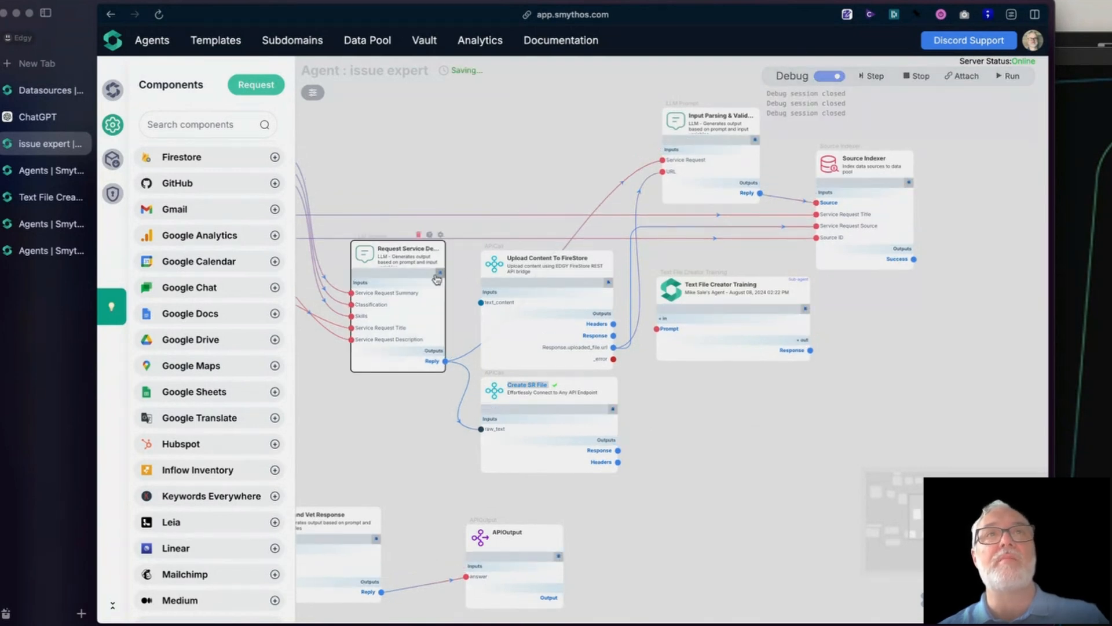
{"action": "left_click", "coordinate": [438, 277]}
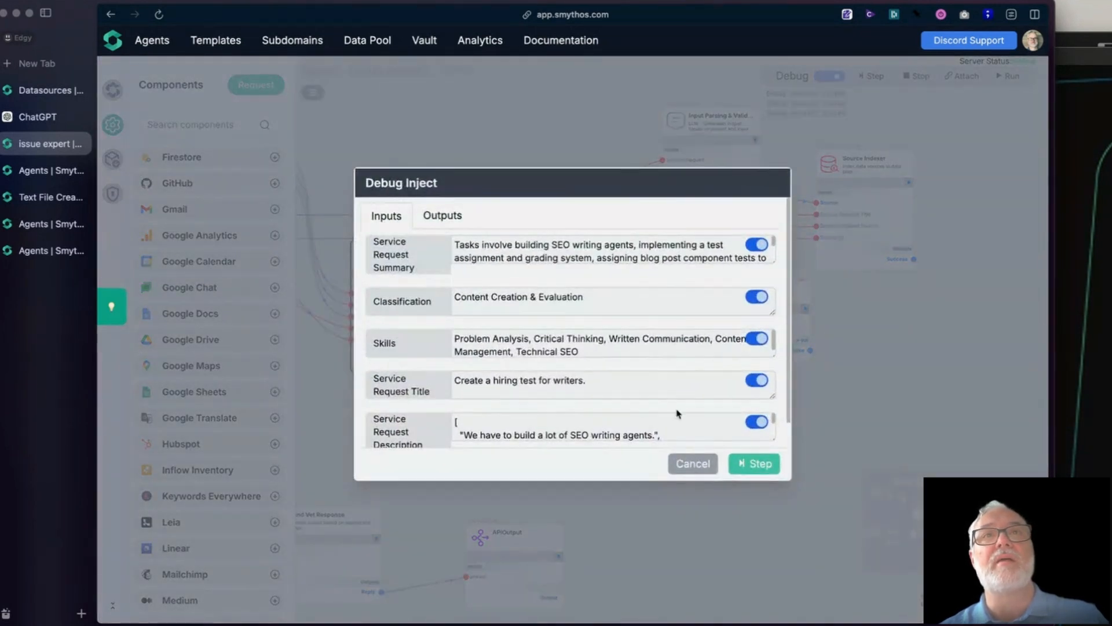
{"action": "left_click", "coordinate": [698, 463]}
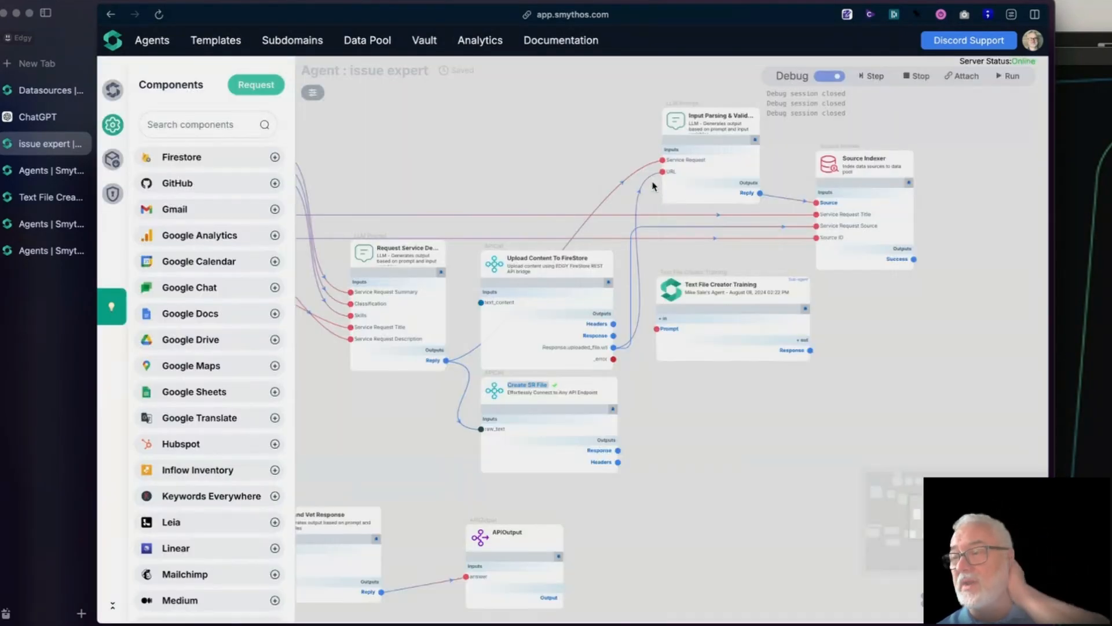
- Review all the Request Service Des... component's Debug Inject inputs without stepping, and shift Create SR File slightly farther from that component
{"action": "left_click_drag", "start_coordinate": [478, 190], "coordinate": [519, 169]}
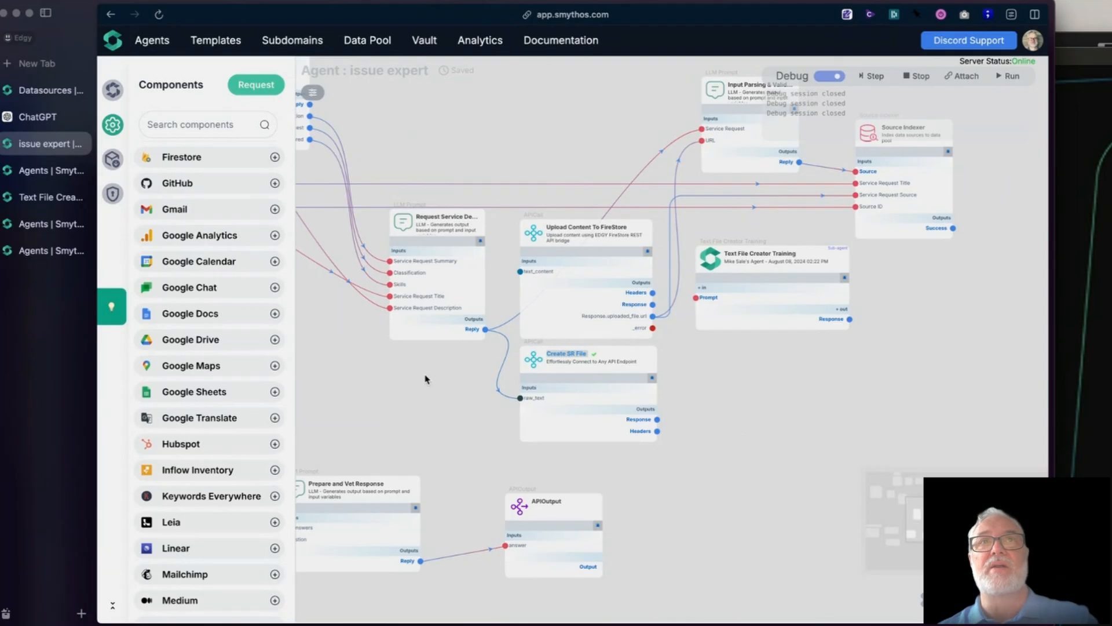
{"action": "scroll", "coordinate": [396, 350], "scroll_direction": "up", "scroll_amount": 2}
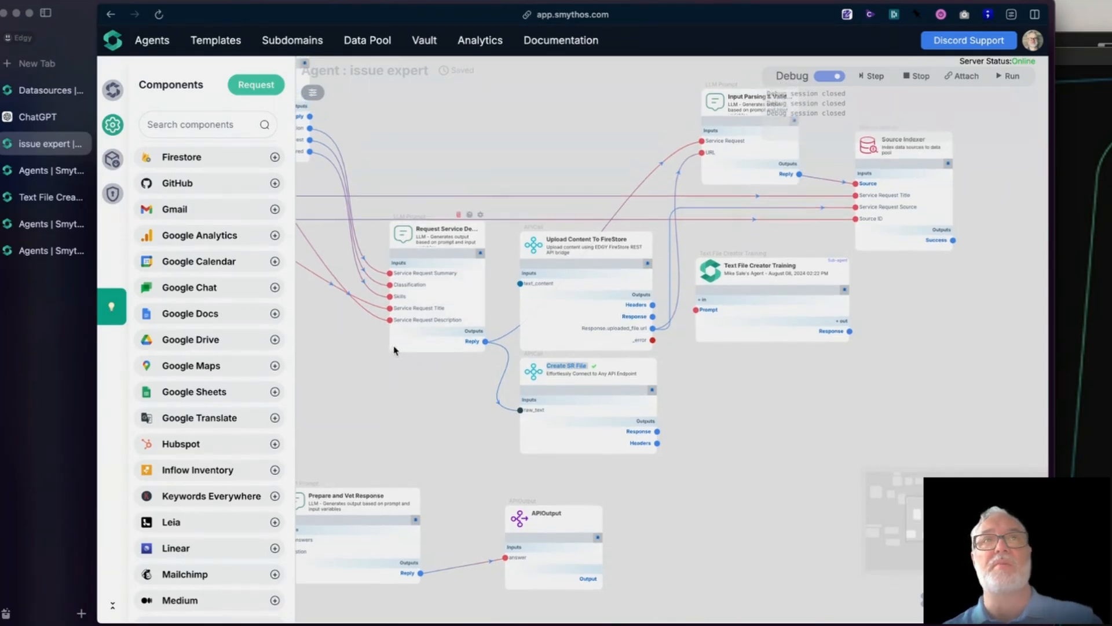
{"action": "scroll", "coordinate": [398, 447], "scroll_direction": "up", "scroll_amount": 5}
{"action": "scroll", "coordinate": [396, 447], "scroll_direction": "down", "scroll_amount": 3}
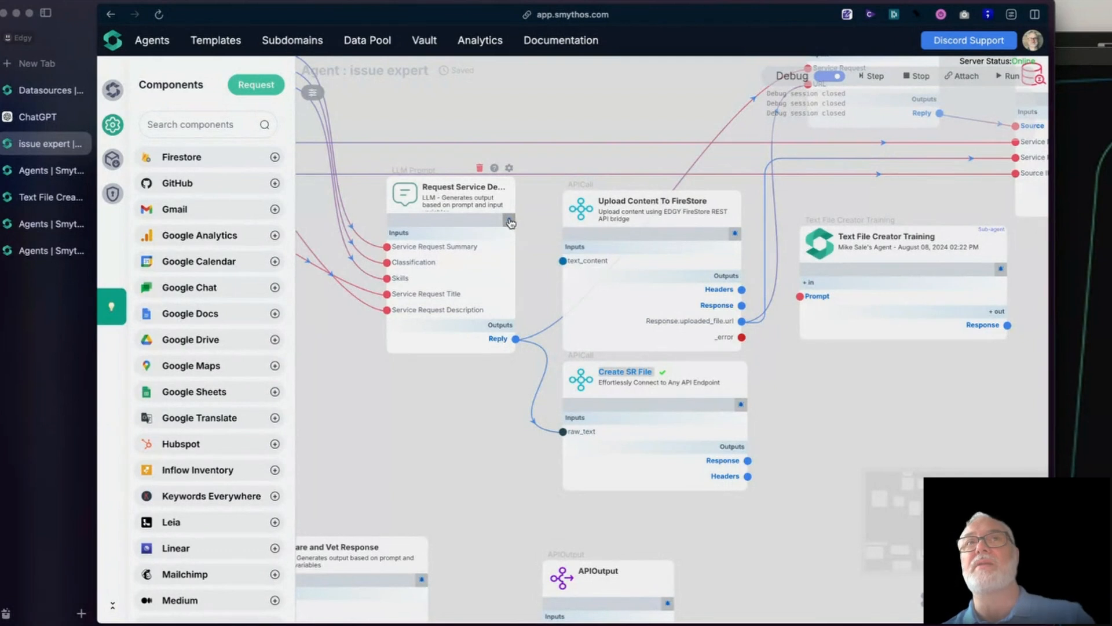
{"action": "left_click", "coordinate": [507, 224]}
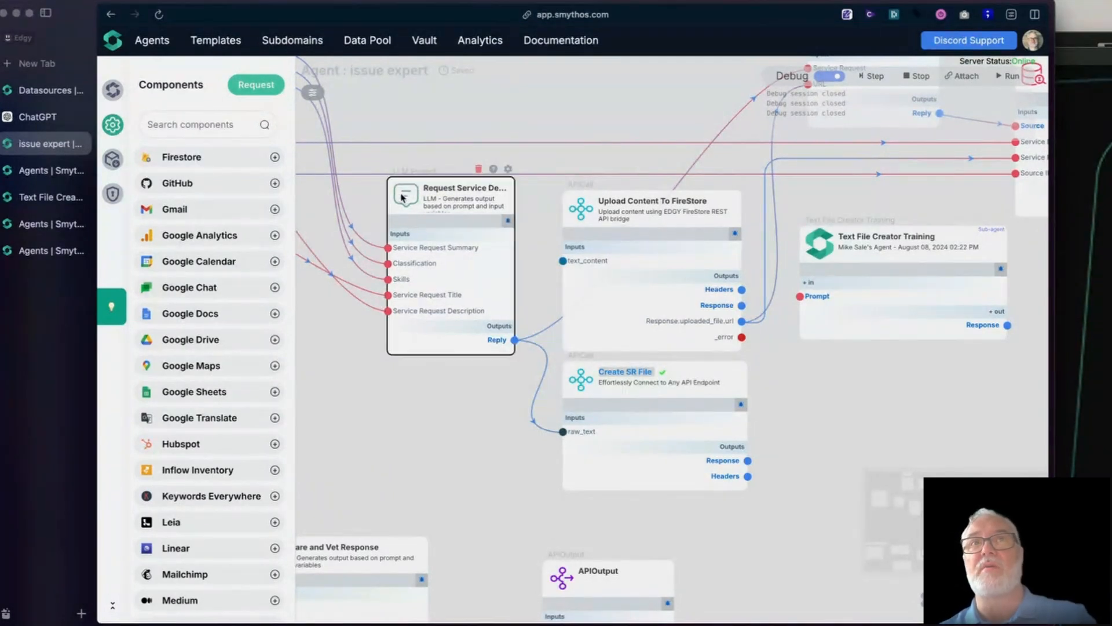
{"action": "left_click", "coordinate": [506, 223]}
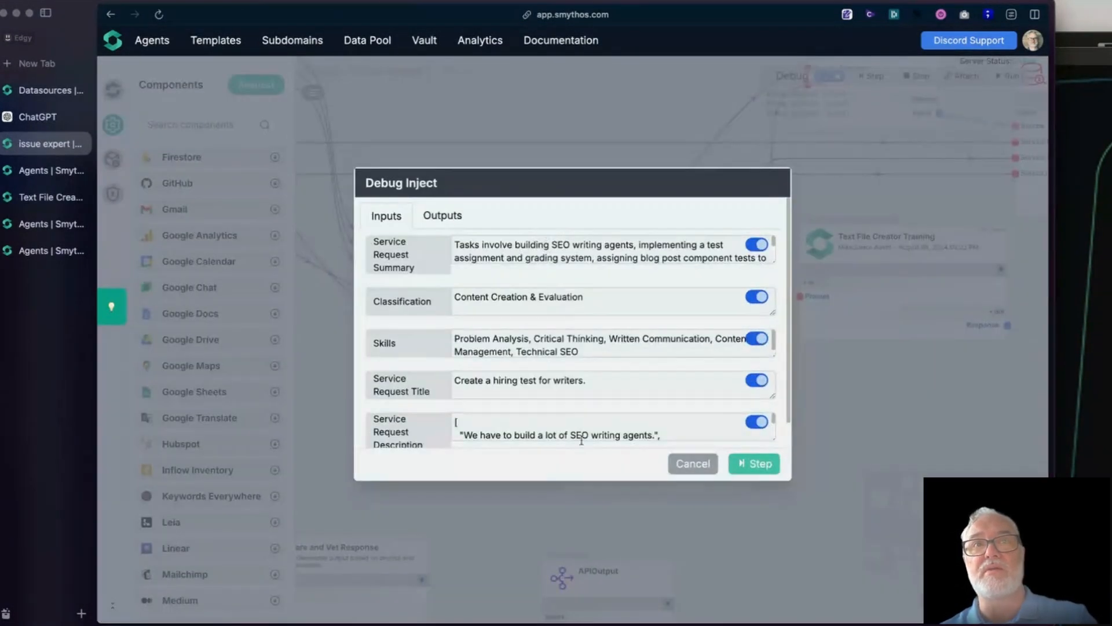
{"action": "scroll", "coordinate": [543, 400], "scroll_direction": "down", "scroll_amount": 5}
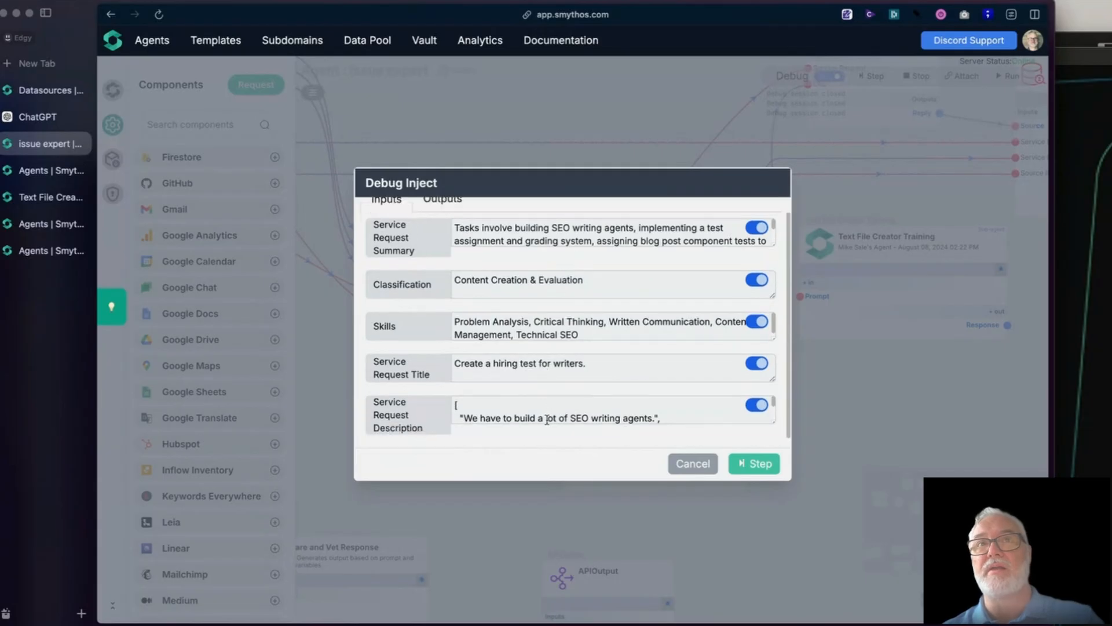
{"action": "scroll", "coordinate": [546, 410], "scroll_direction": "up", "scroll_amount": 5}
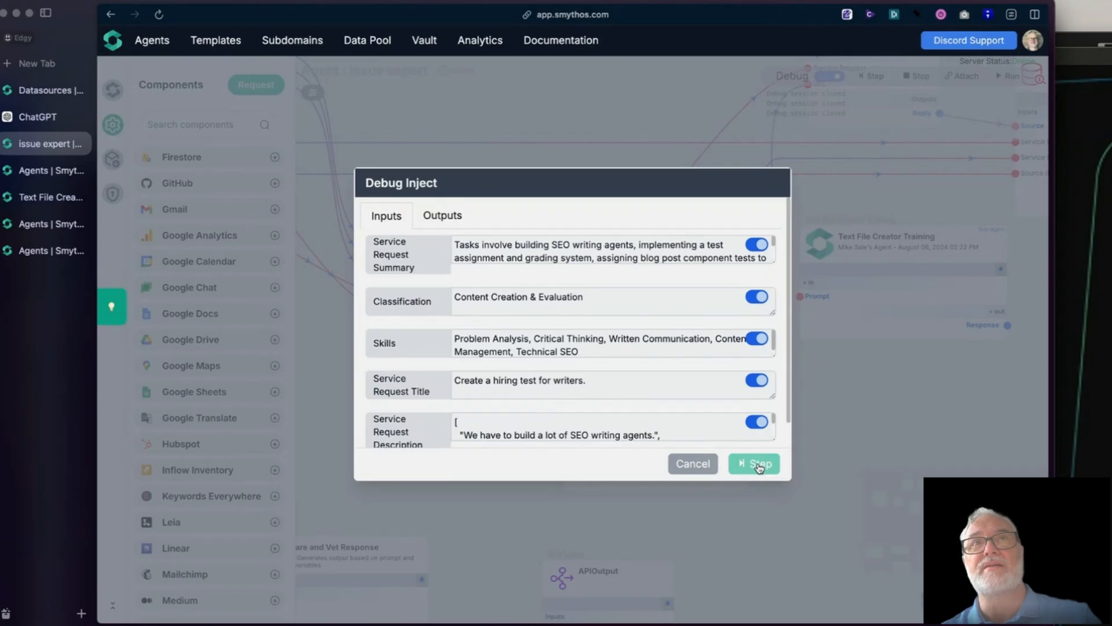
{"action": "left_click", "coordinate": [697, 462]}
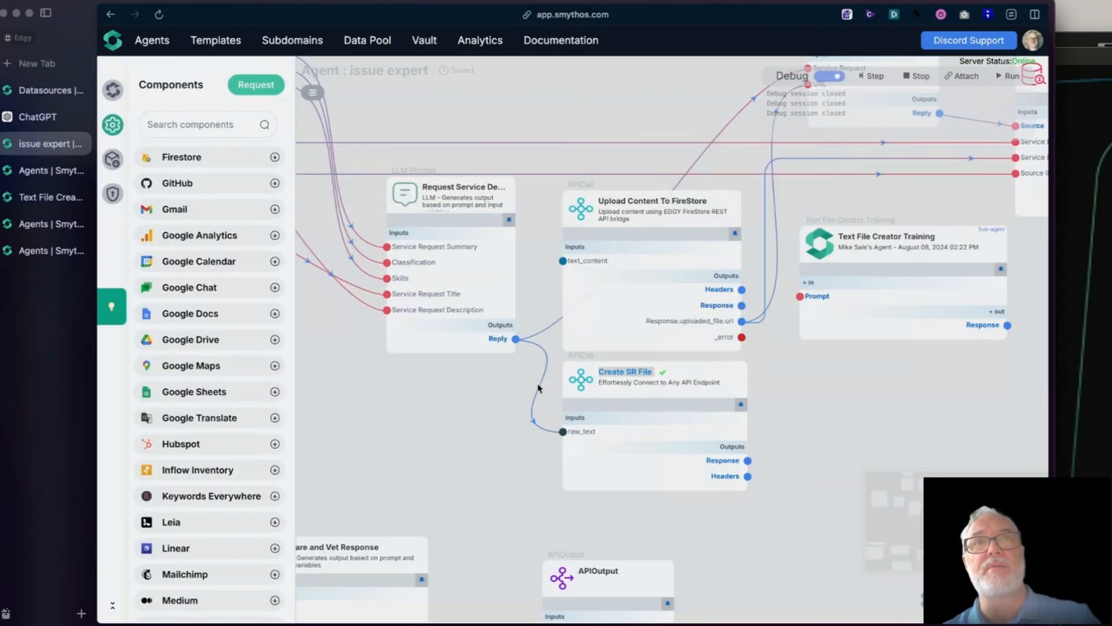
{"action": "left_click_drag", "start_coordinate": [569, 381], "coordinate": [603, 385]}
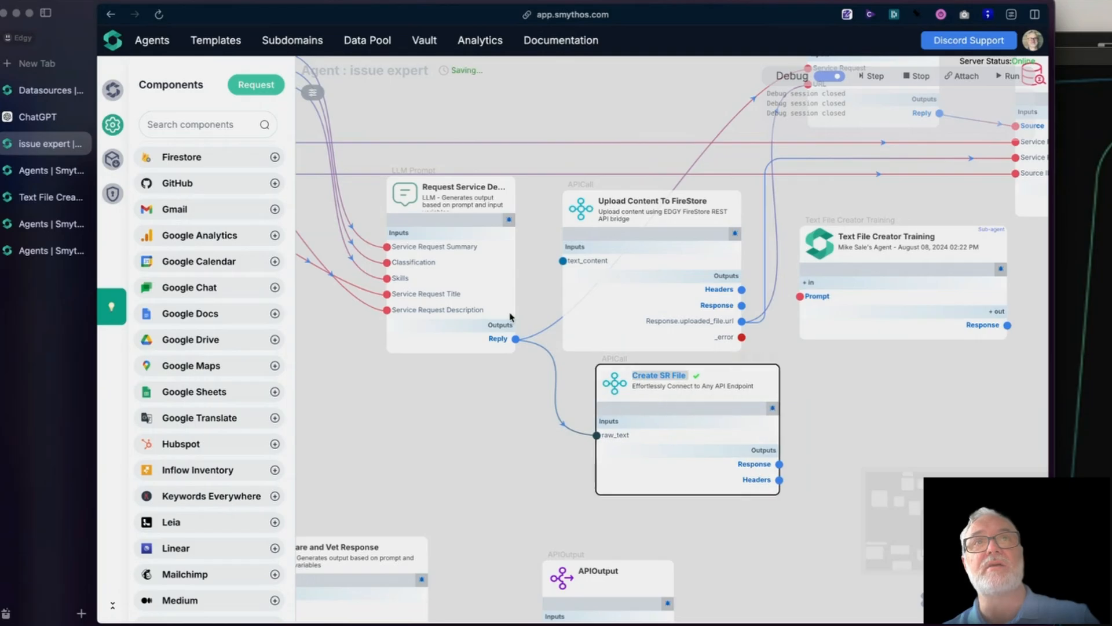
- Step the Request Service Des... component with its existing debug inputs, and advance the debug session through Create SR File
{"action": "left_click", "coordinate": [508, 168]}
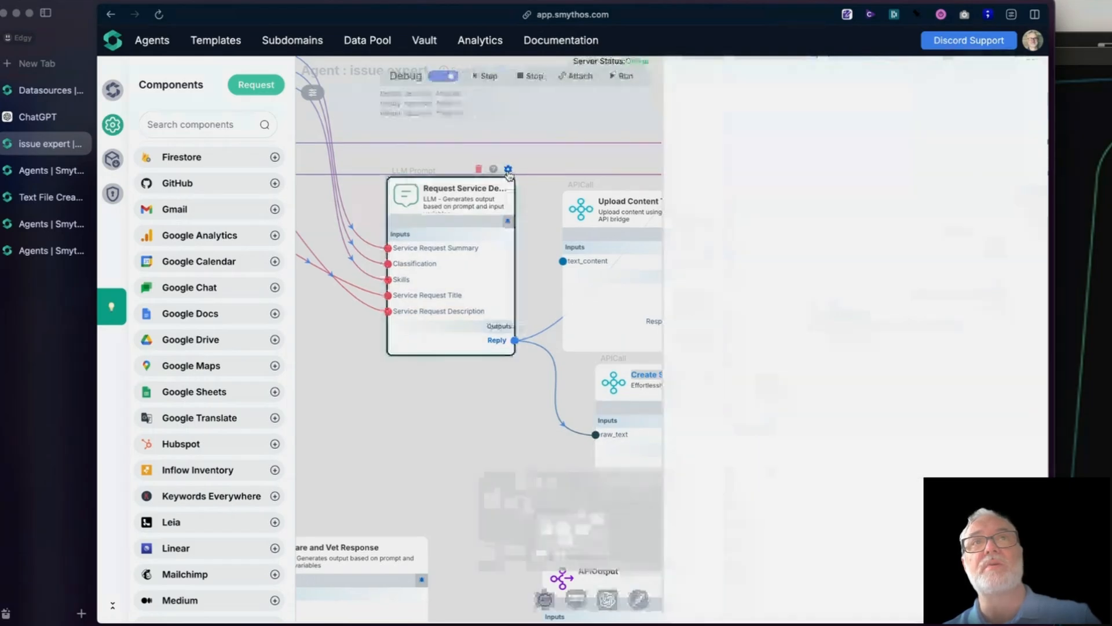
{"action": "left_click", "coordinate": [491, 359]}
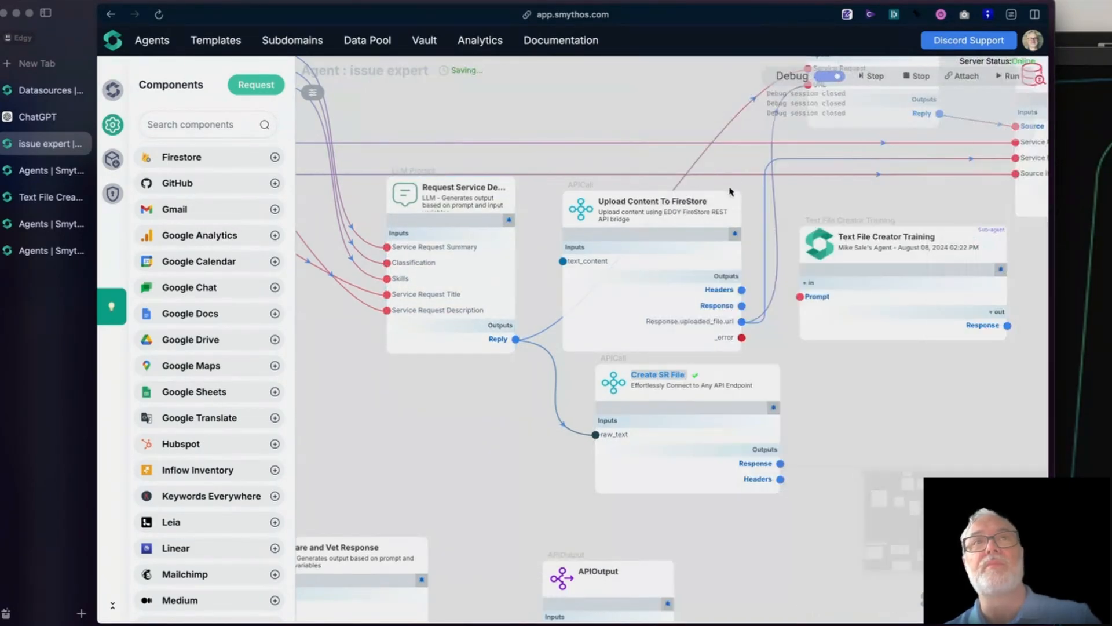
{"action": "left_click", "coordinate": [506, 223]}
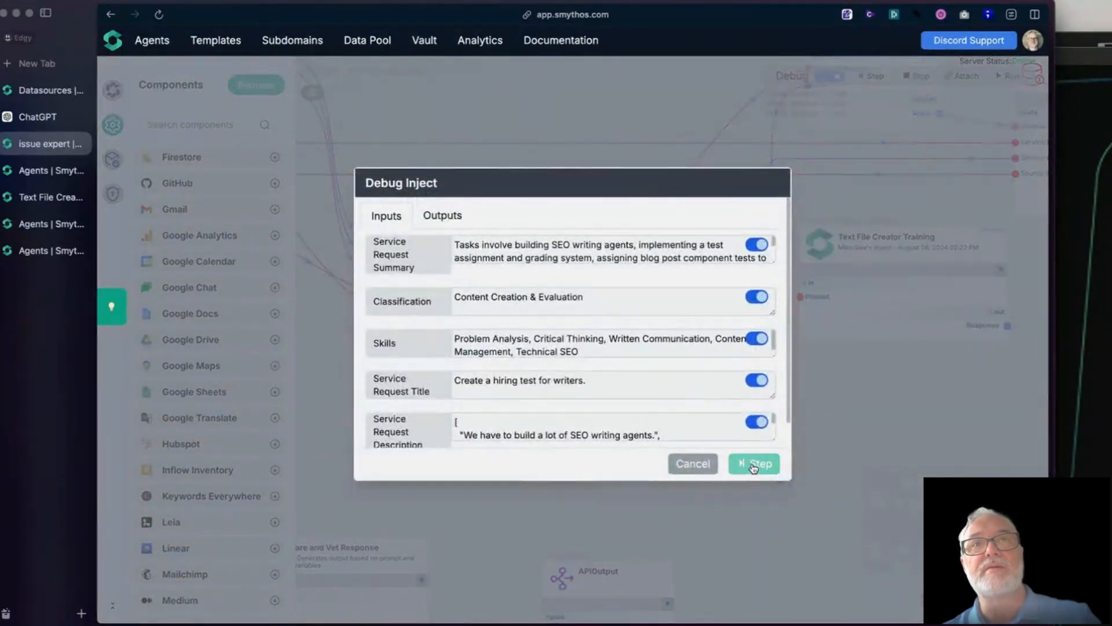
{"action": "left_click", "coordinate": [749, 471]}
{"action": "mouse_move", "coordinate": [633, 439]}
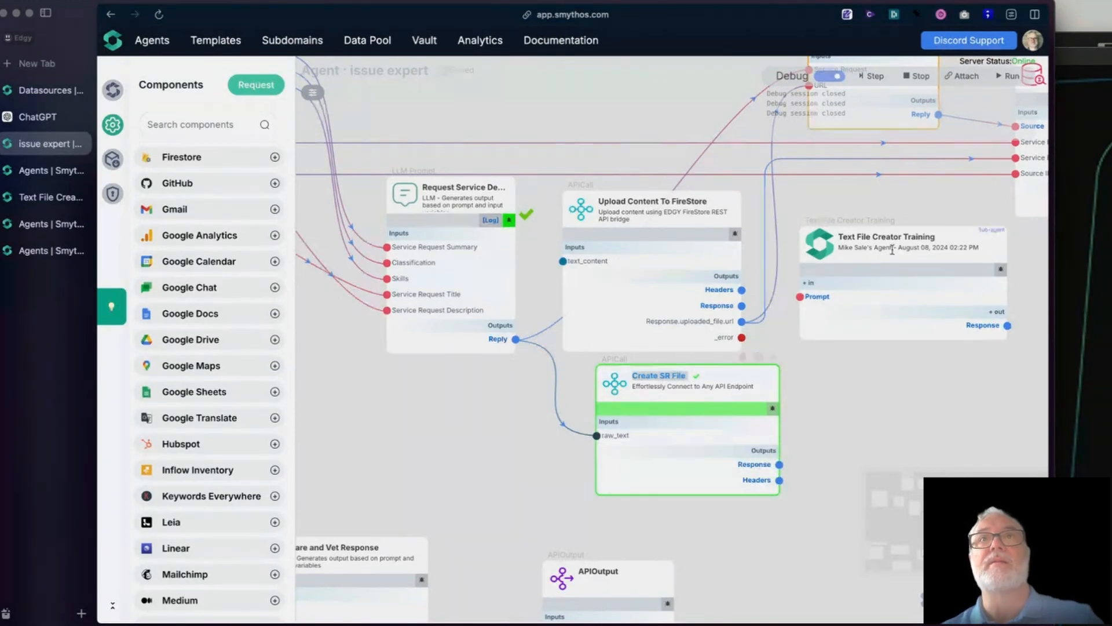
{"action": "left_click", "coordinate": [872, 76]}
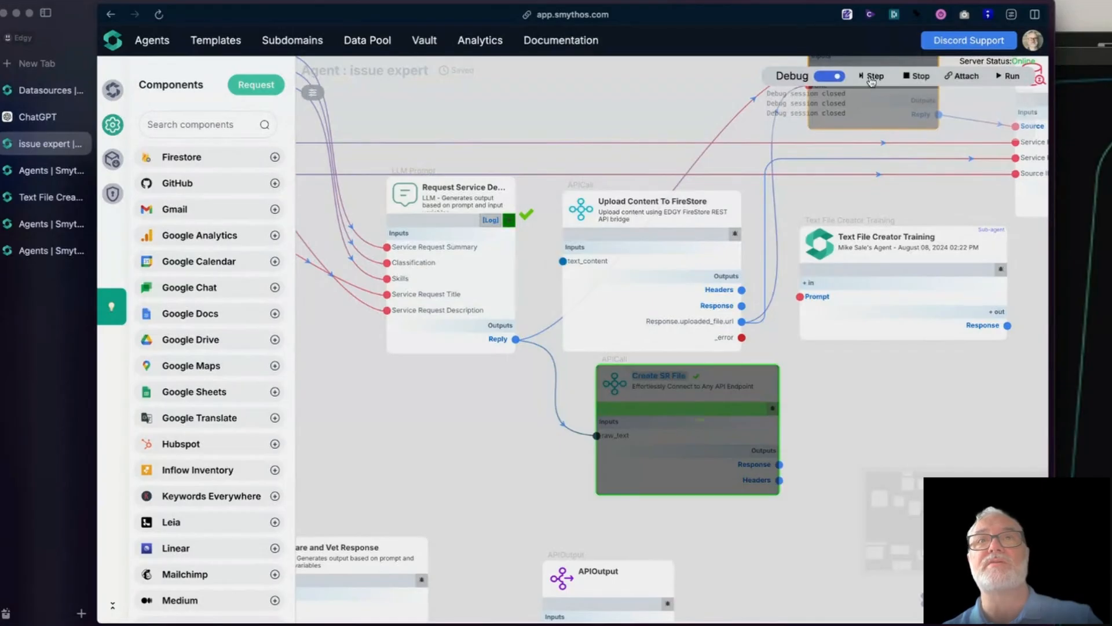
{"action": "left_click", "coordinate": [753, 467]}
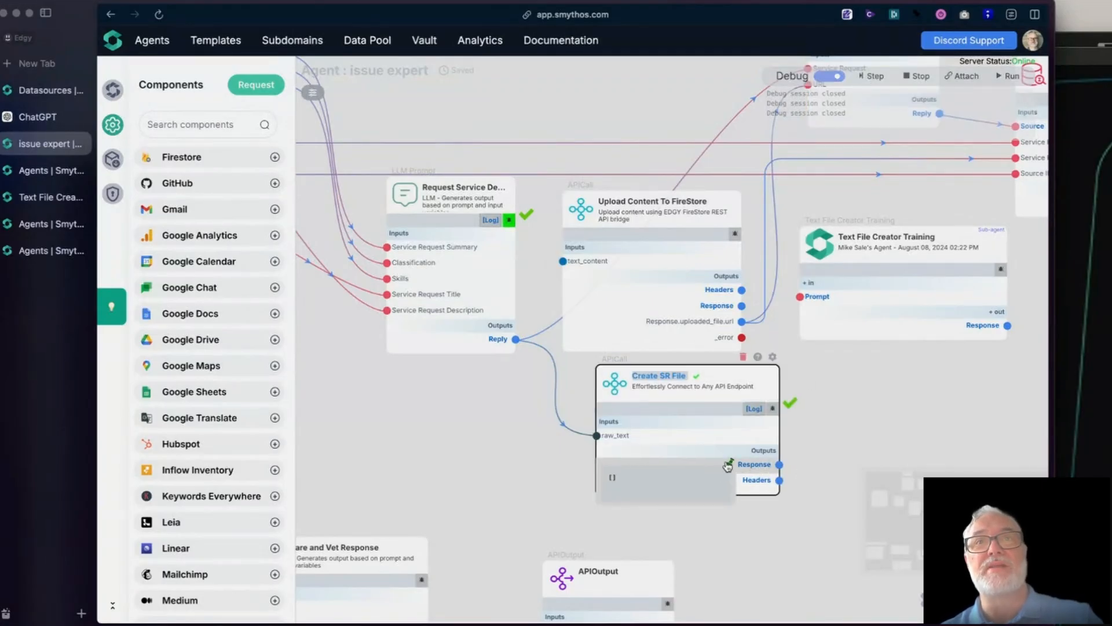
- Examine Create SR File's Response output and an enlarged view of its debug log, highlighting the request's data line, and close the log
{"action": "mouse_move", "coordinate": [683, 431]}
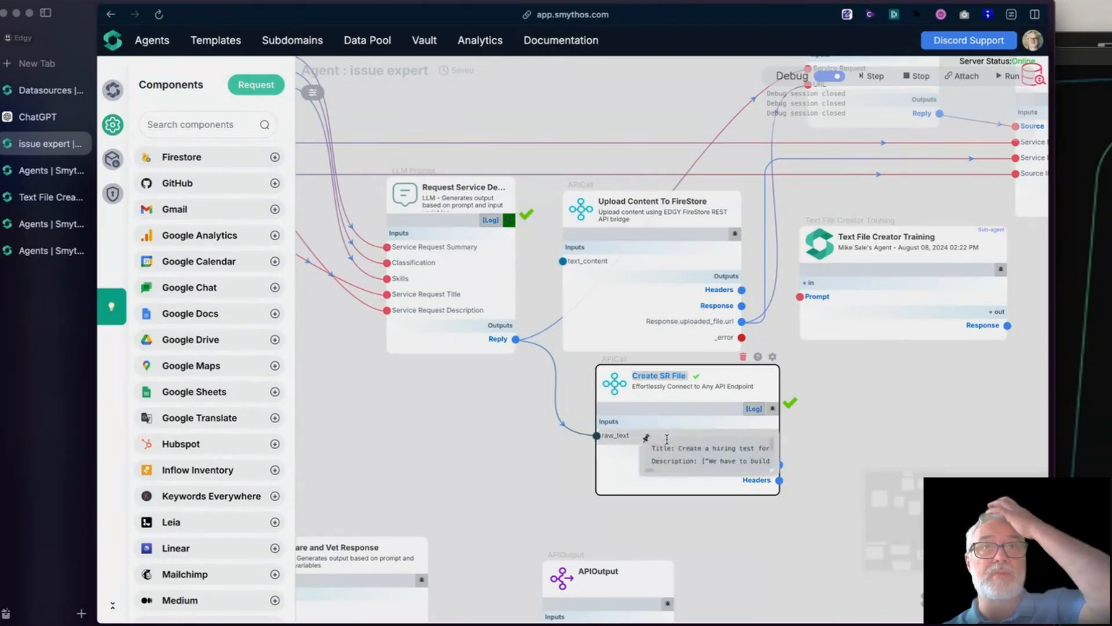
{"action": "left_click", "coordinate": [754, 408]}
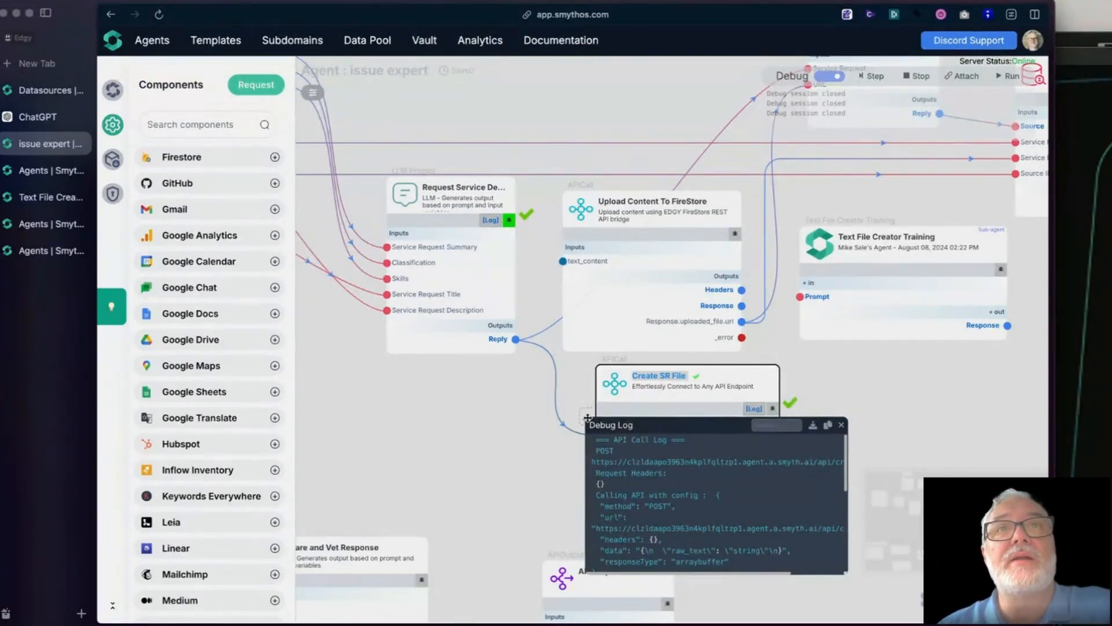
{"action": "left_click_drag", "start_coordinate": [640, 425], "coordinate": [400, 191]}
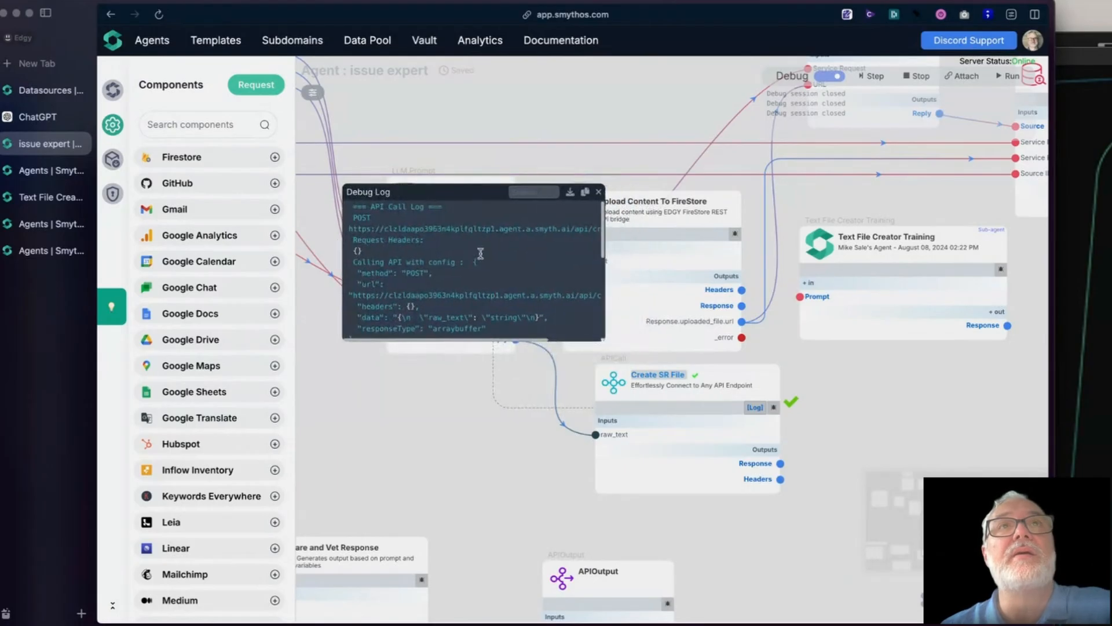
{"action": "left_click_drag", "start_coordinate": [603, 340], "coordinate": [967, 526]}
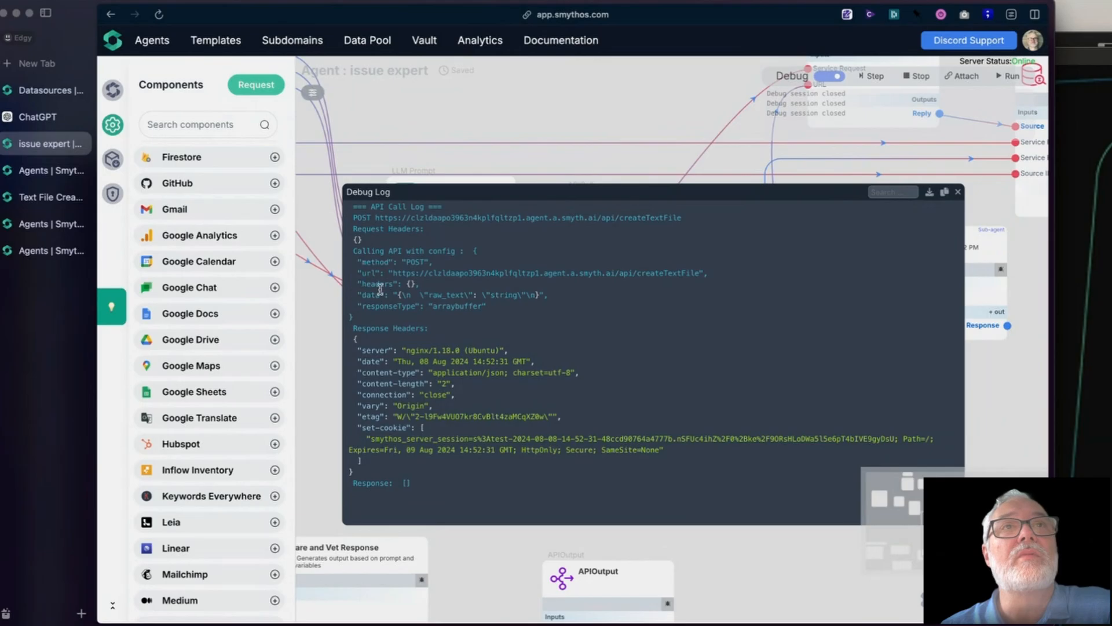
{"action": "left_click_drag", "start_coordinate": [483, 291], "coordinate": [521, 294]}
{"action": "left_click", "coordinate": [520, 294]}
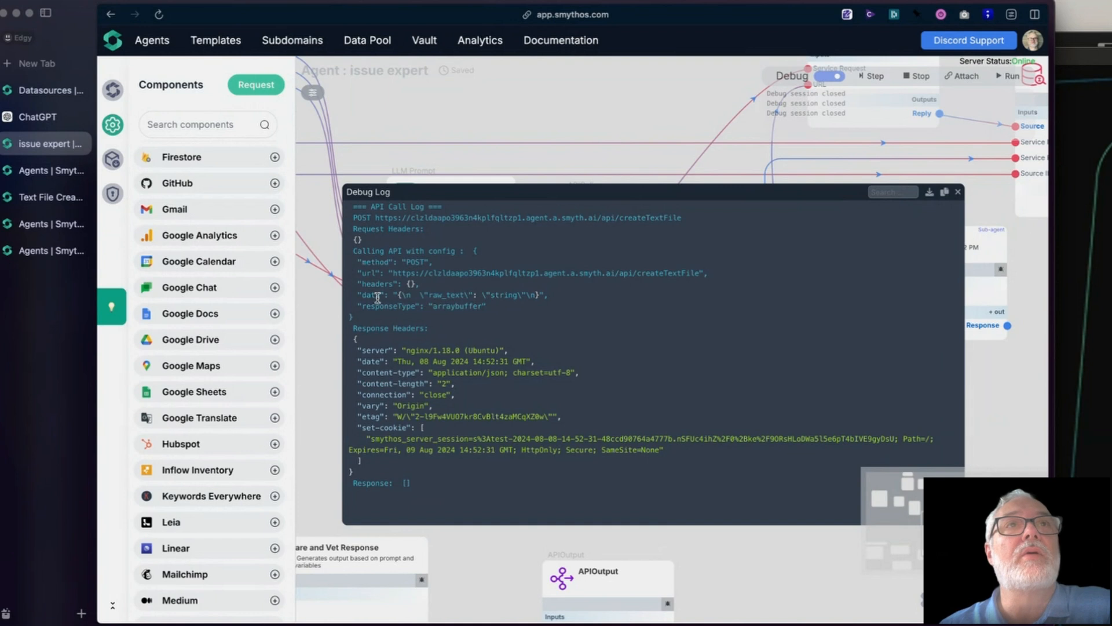
{"action": "left_click_drag", "start_coordinate": [373, 295], "coordinate": [626, 295]}
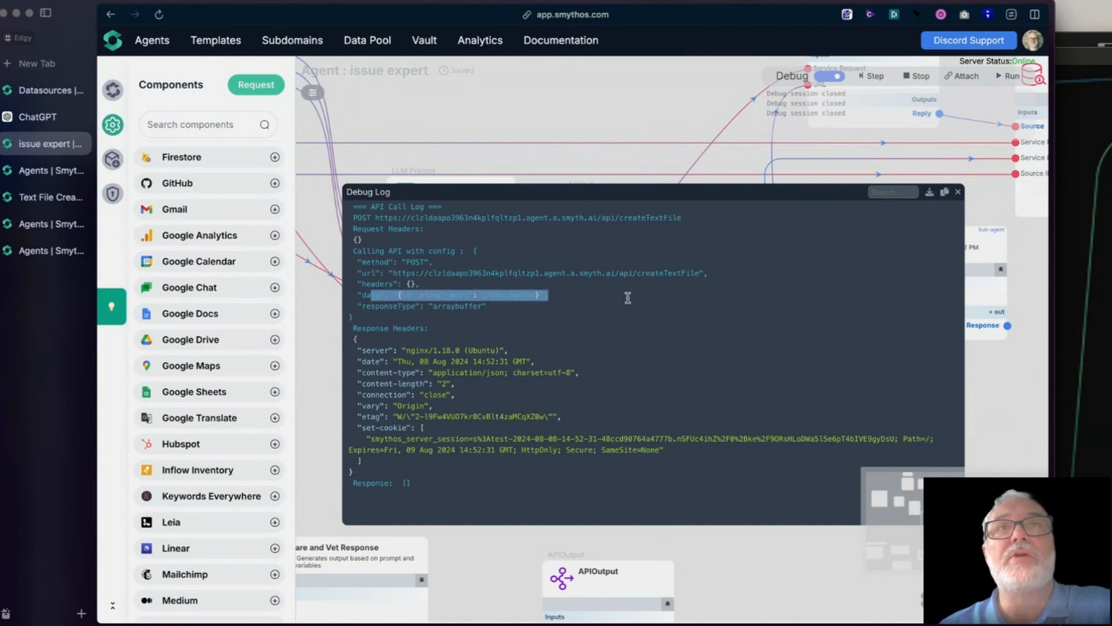
{"action": "left_click", "coordinate": [959, 193]}
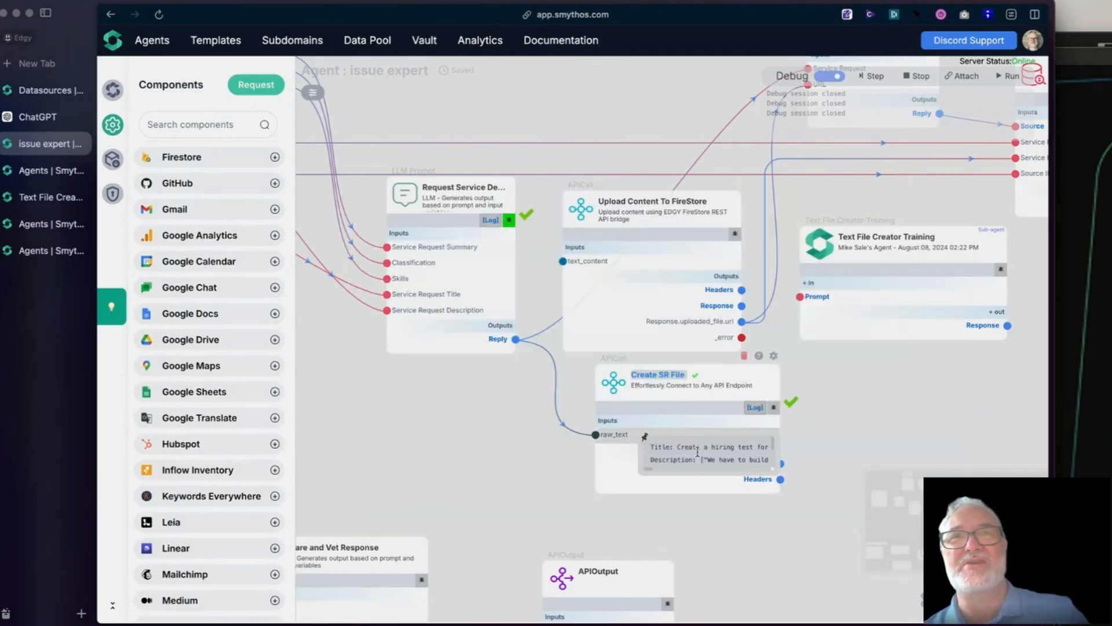
- Replace "string" in Create SR File's request body with the {{raw_text}} variable, and move the component slightly toward Request Service Des...
{"action": "left_click", "coordinate": [774, 358]}
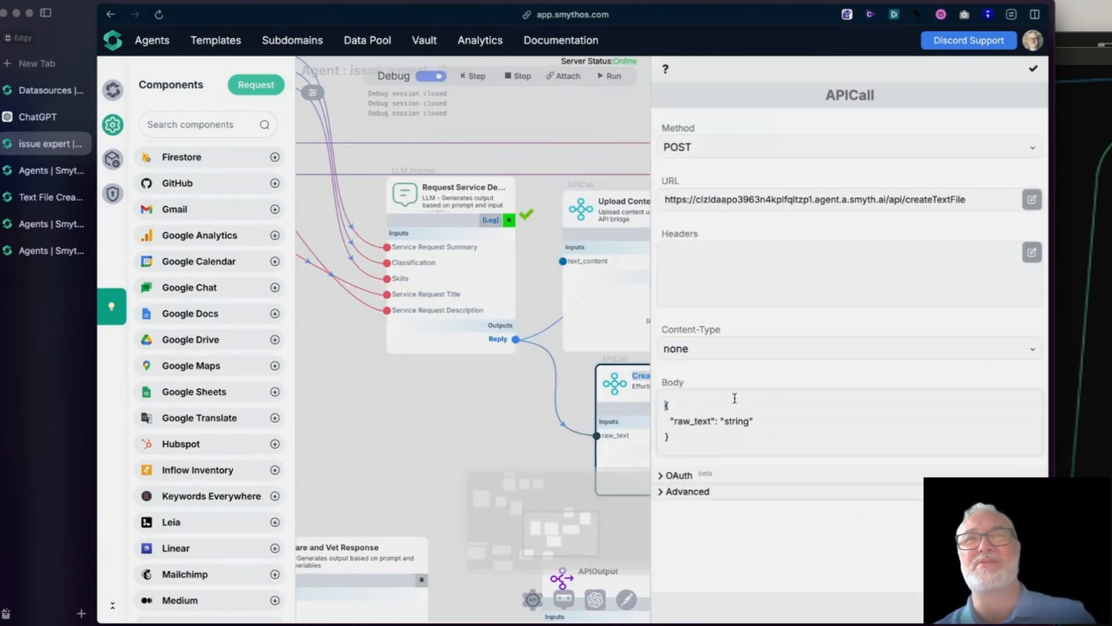
{"action": "left_click_drag", "start_coordinate": [605, 387], "coordinate": [575, 380]}
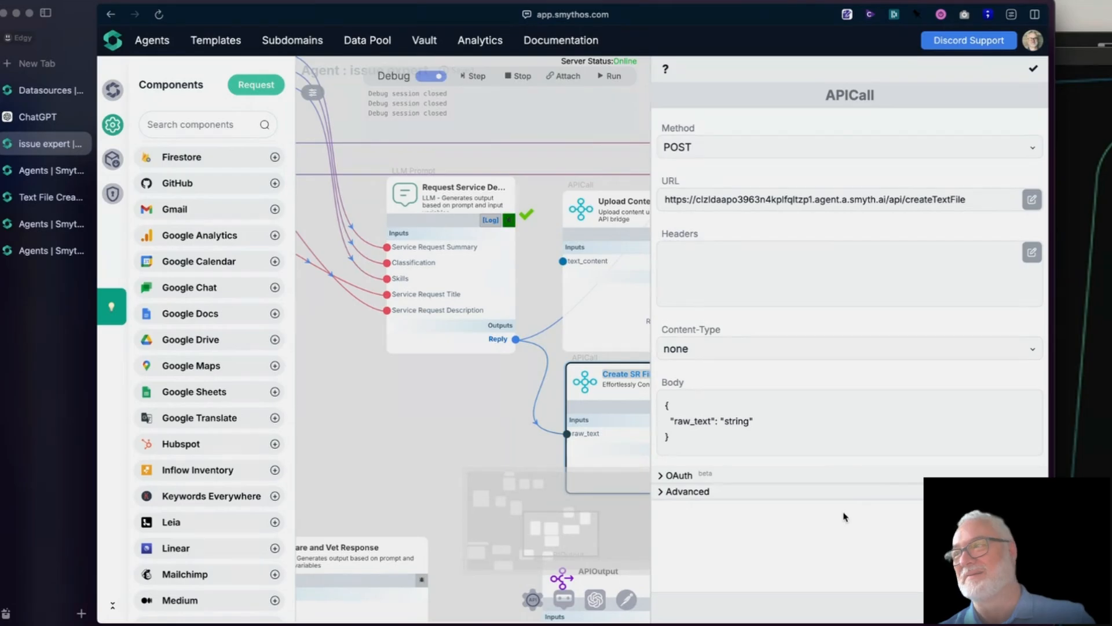
{"action": "left_click", "coordinate": [836, 430]}
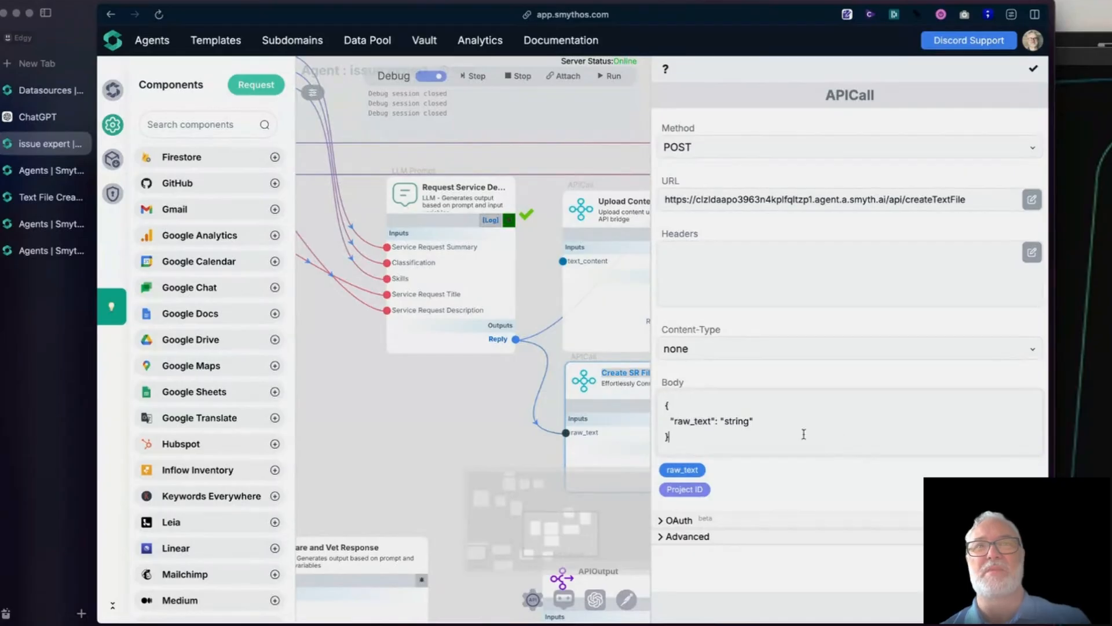
{"action": "left_click_drag", "start_coordinate": [739, 425], "coordinate": [736, 425]}
{"action": "double_click", "coordinate": [732, 424]}
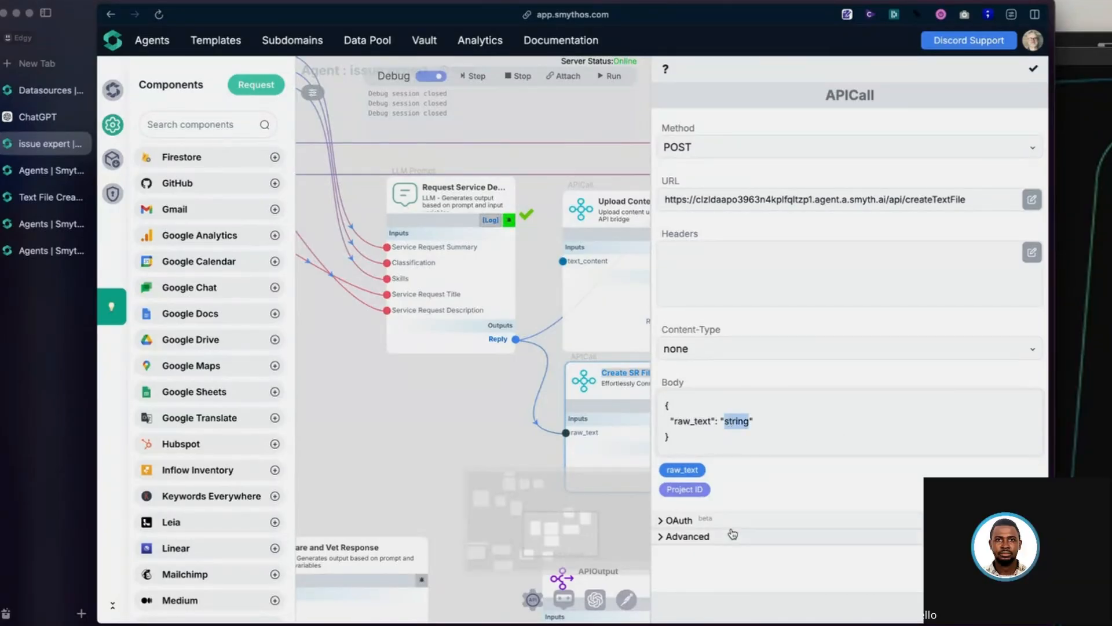
{"action": "left_click", "coordinate": [683, 472]}
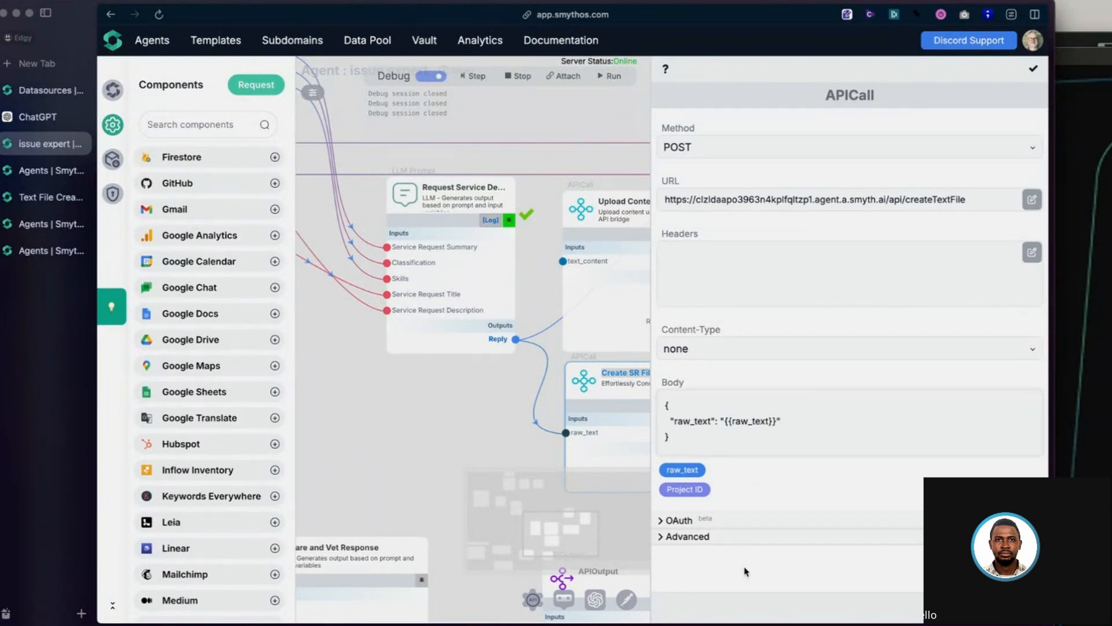
{"action": "left_click", "coordinate": [1034, 72]}
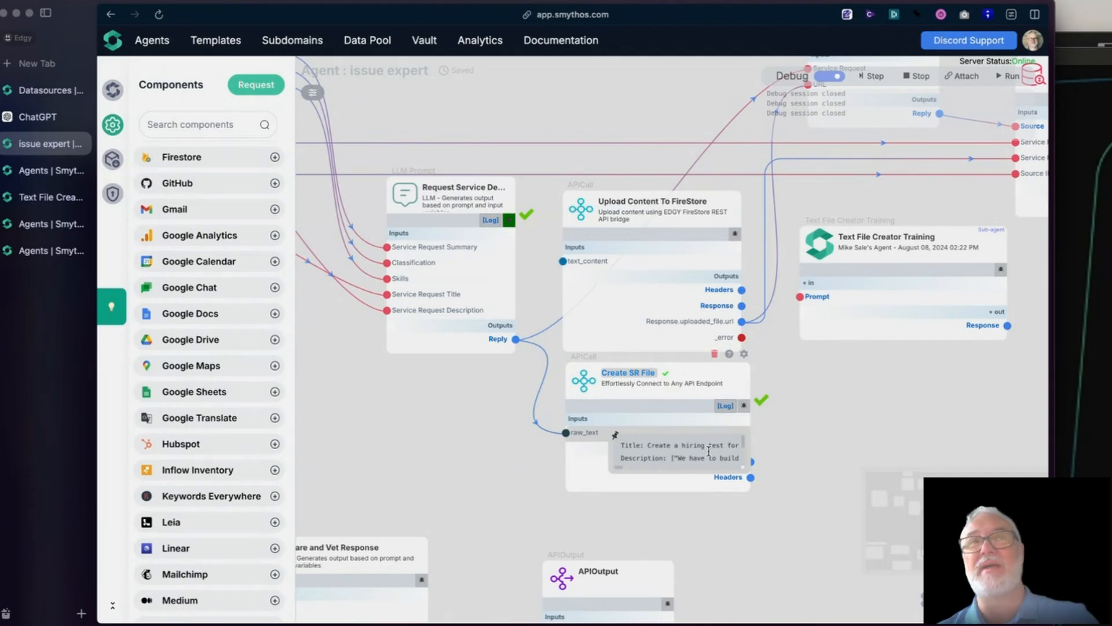
- Stop the debug session and rerun it from Request Service Des... with its existing debug inputs
{"action": "left_click", "coordinate": [508, 223]}
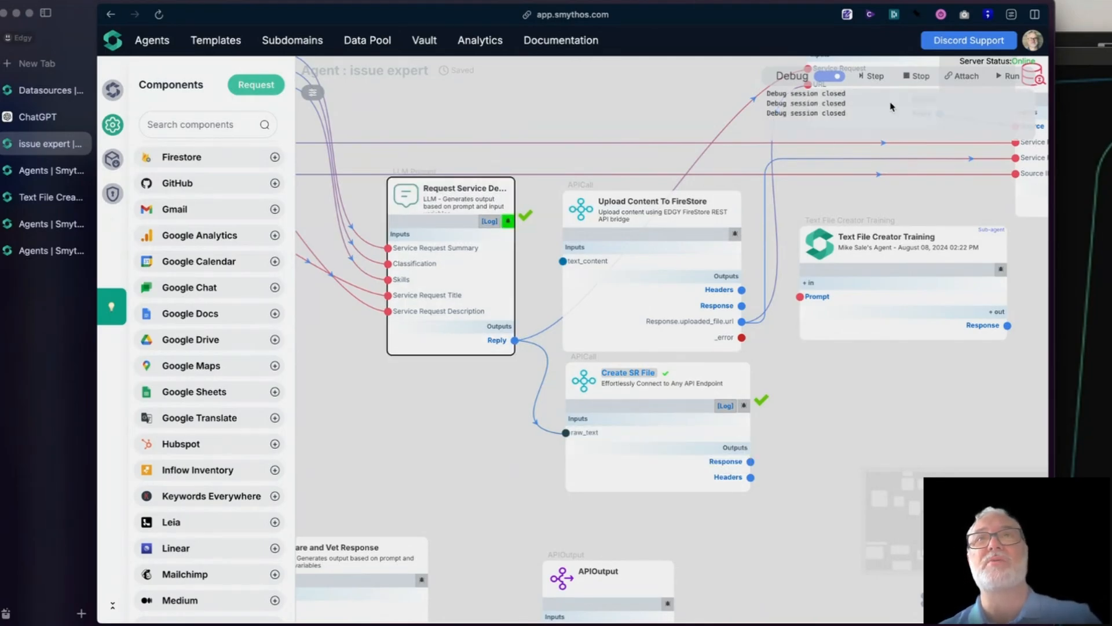
{"action": "left_click", "coordinate": [917, 76]}
{"action": "left_click", "coordinate": [510, 219]}
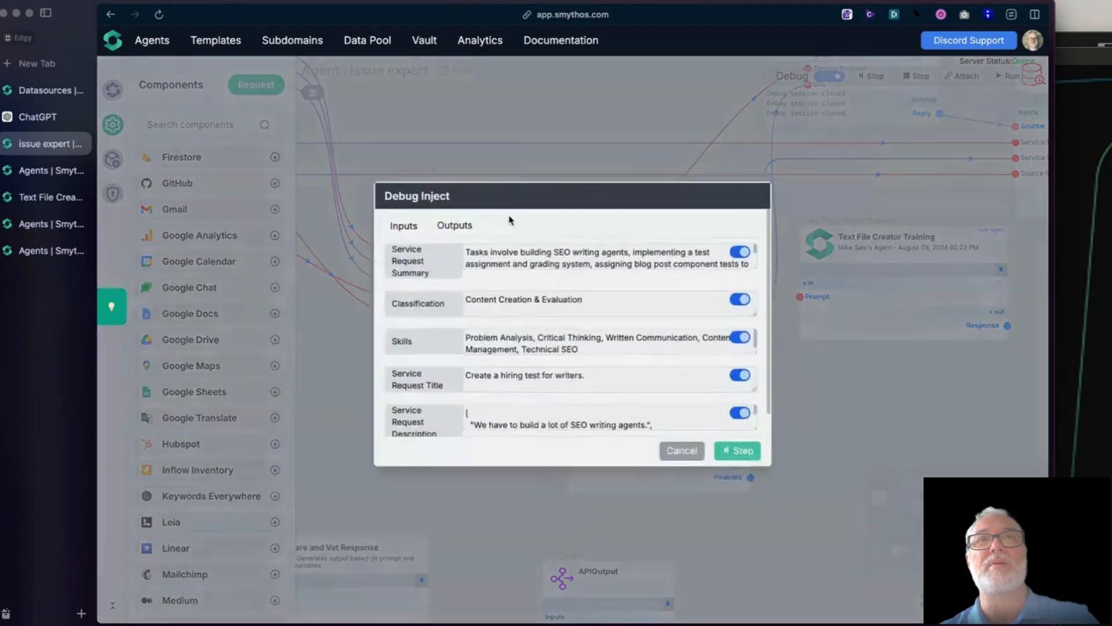
{"action": "left_click", "coordinate": [731, 464]}
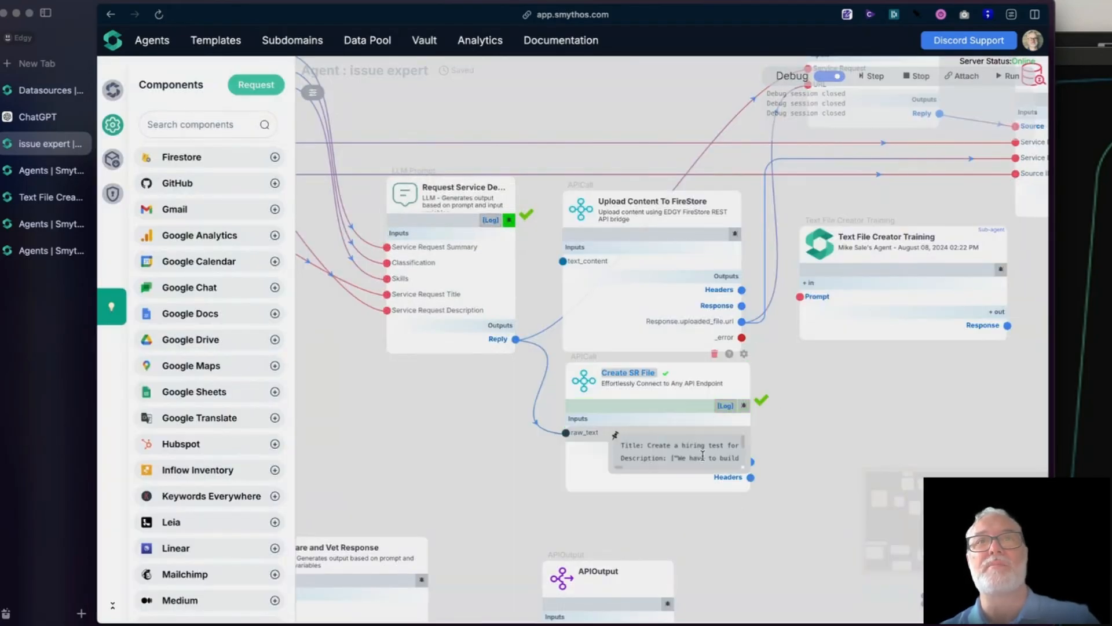
- Check Create SR File's Response output and pin and enlarge its raw_text input value to read it, closing the preview
{"action": "mouse_move", "coordinate": [723, 465]}
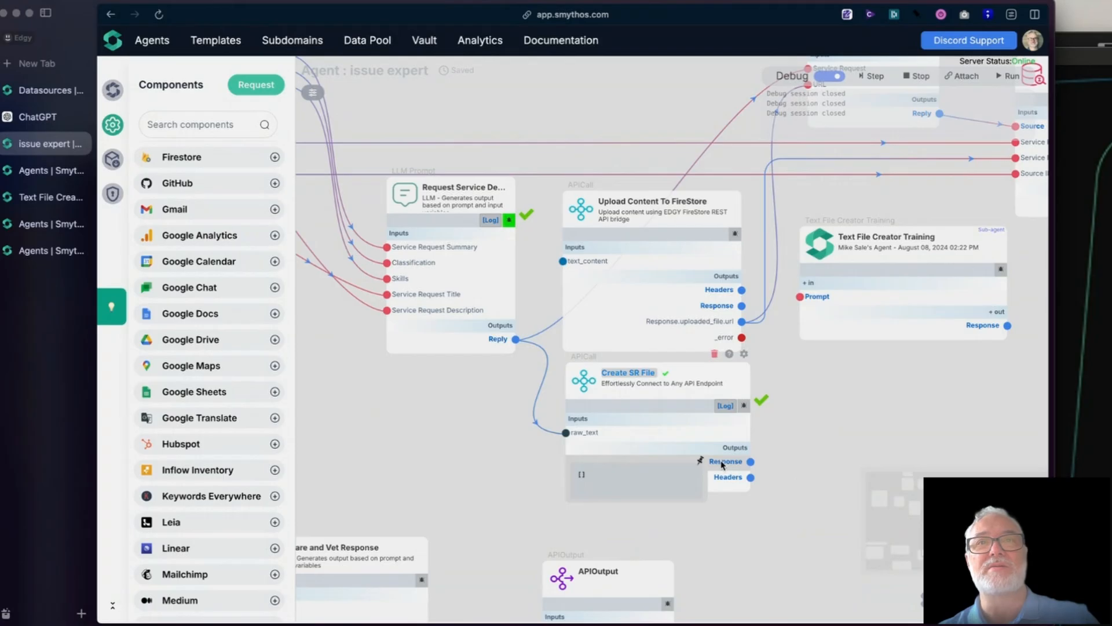
{"action": "mouse_move", "coordinate": [582, 433]}
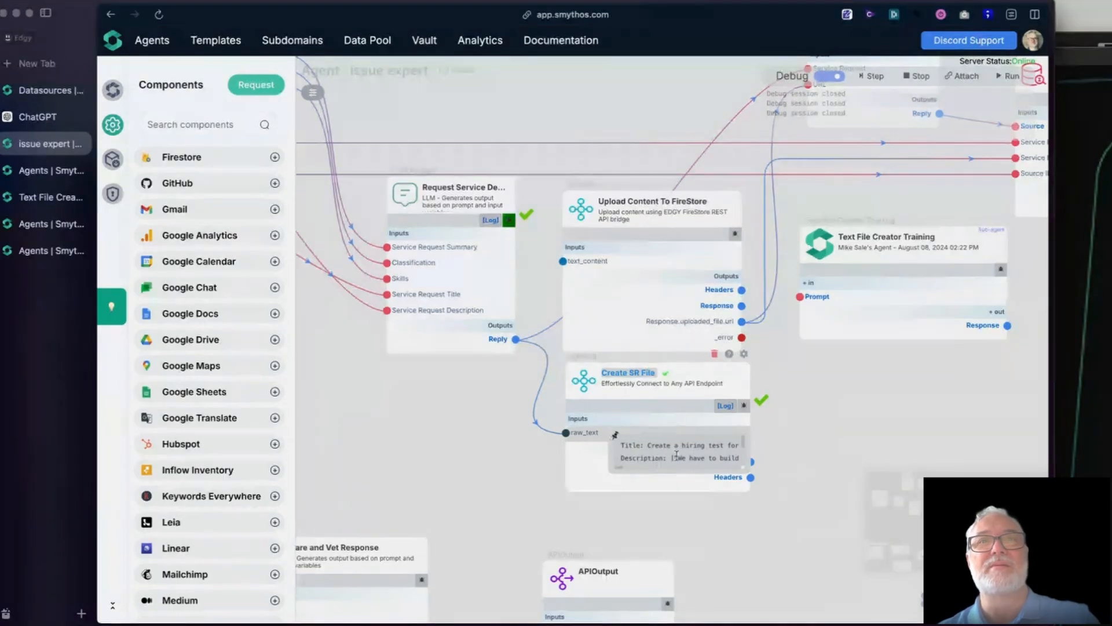
{"action": "left_click", "coordinate": [616, 434]}
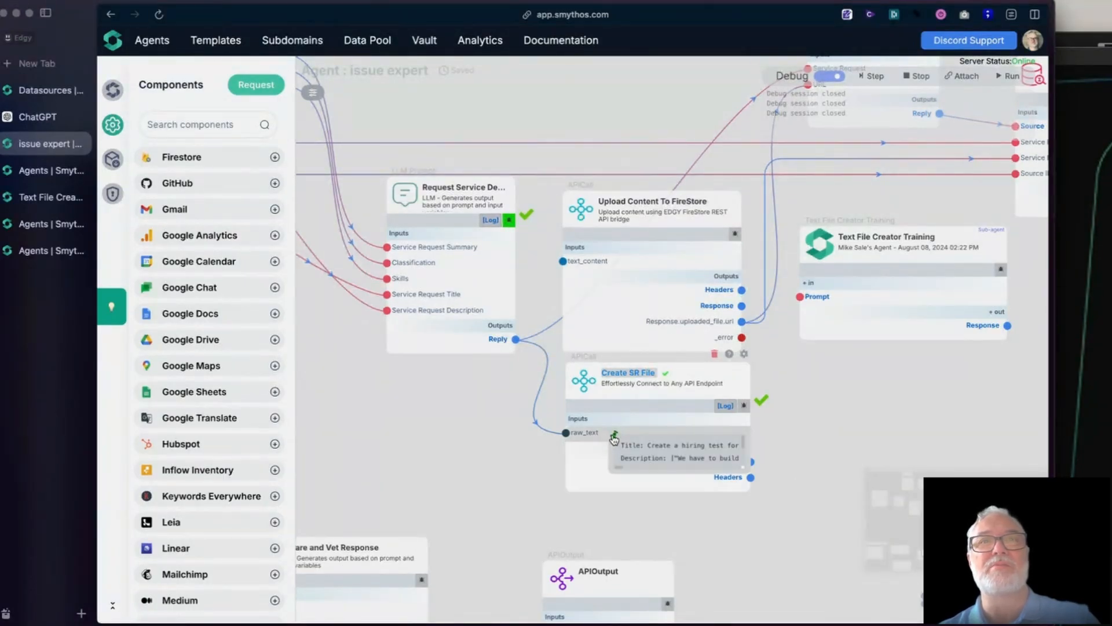
{"action": "left_click_drag", "start_coordinate": [608, 474], "coordinate": [375, 611]}
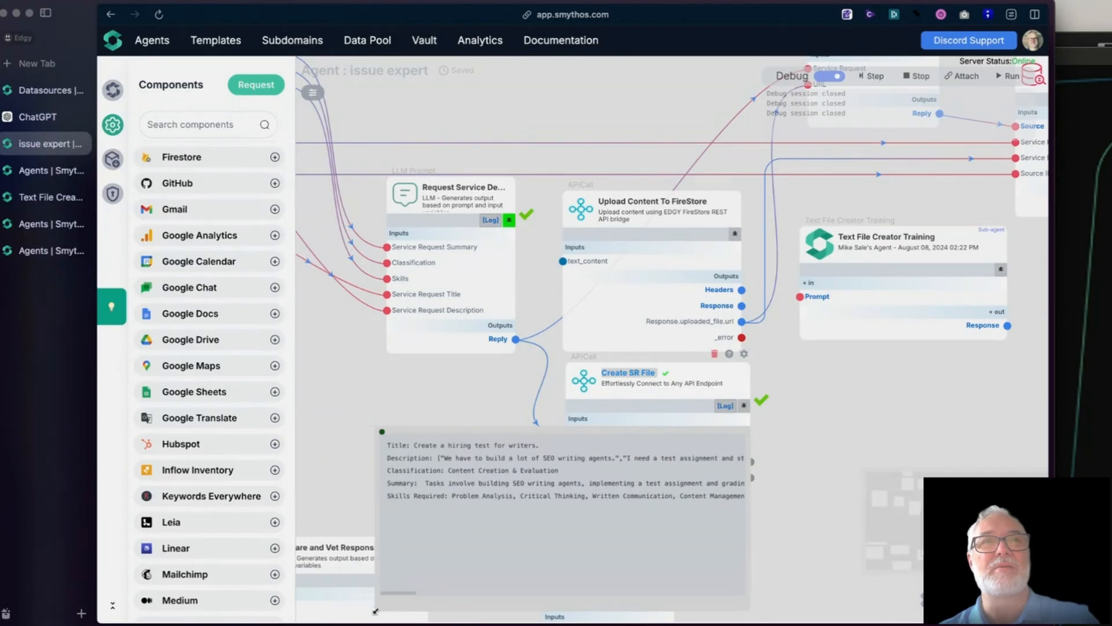
{"action": "left_click", "coordinate": [381, 432]}
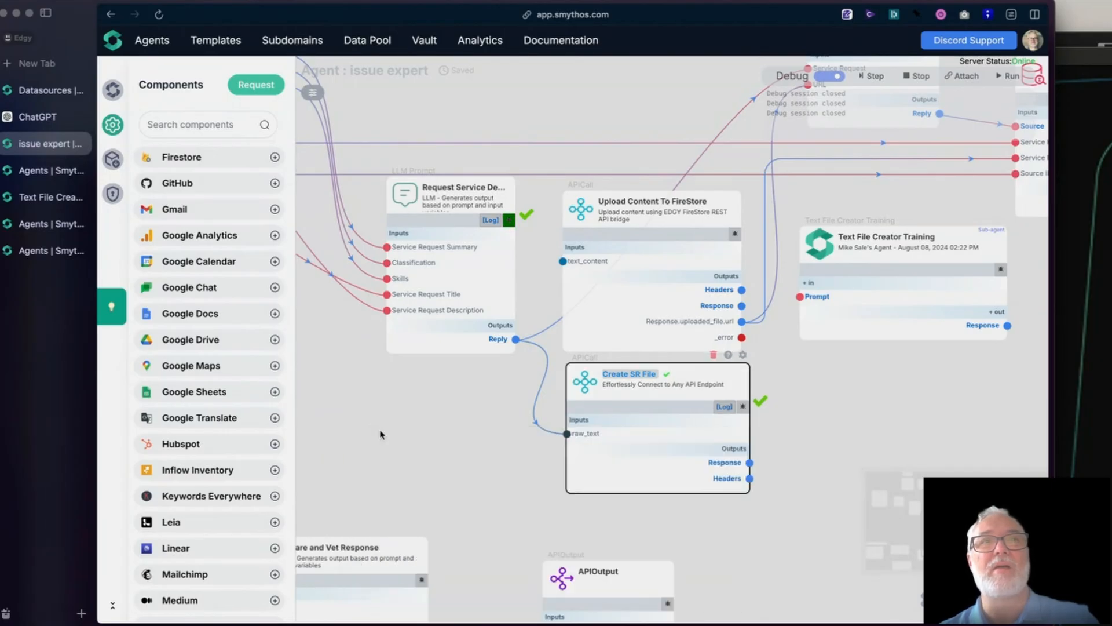
- Read Create SR File's new debug log from the request data down to the response, and close it
{"action": "mouse_move", "coordinate": [718, 472]}
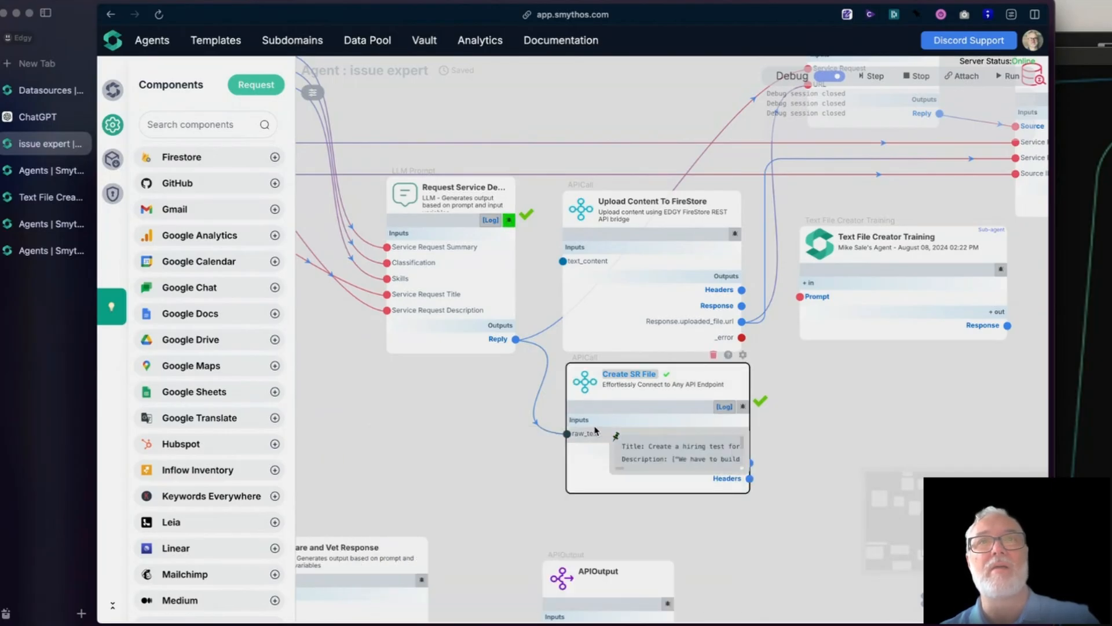
{"action": "left_click", "coordinate": [724, 406]}
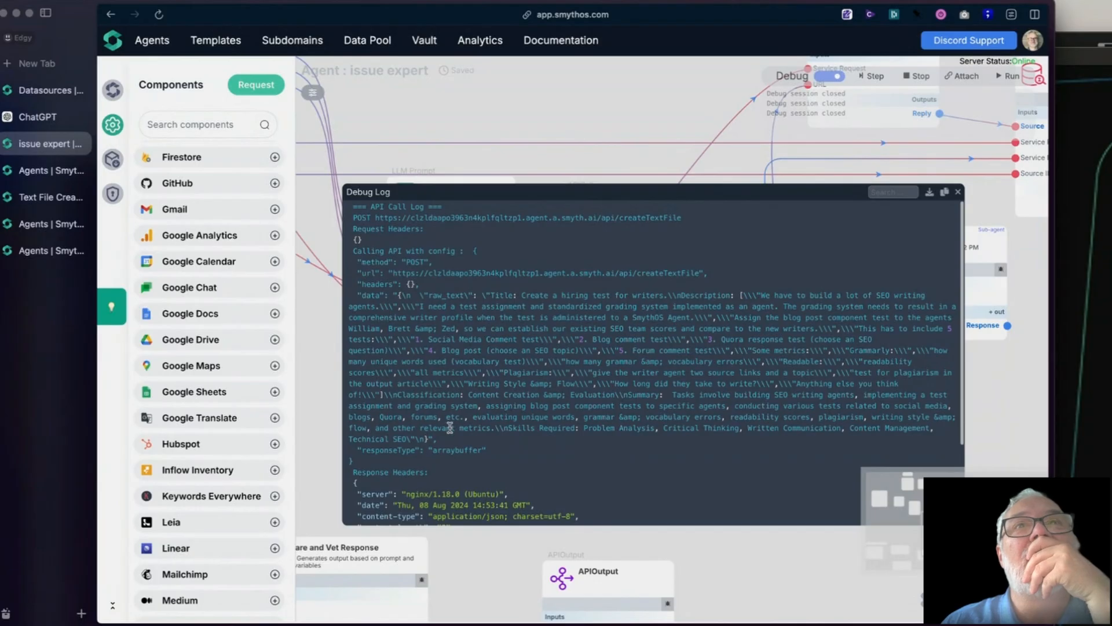
{"action": "scroll", "coordinate": [449, 427], "scroll_direction": "down", "scroll_amount": 3}
{"action": "scroll", "coordinate": [449, 427], "scroll_direction": "down", "scroll_amount": 1}
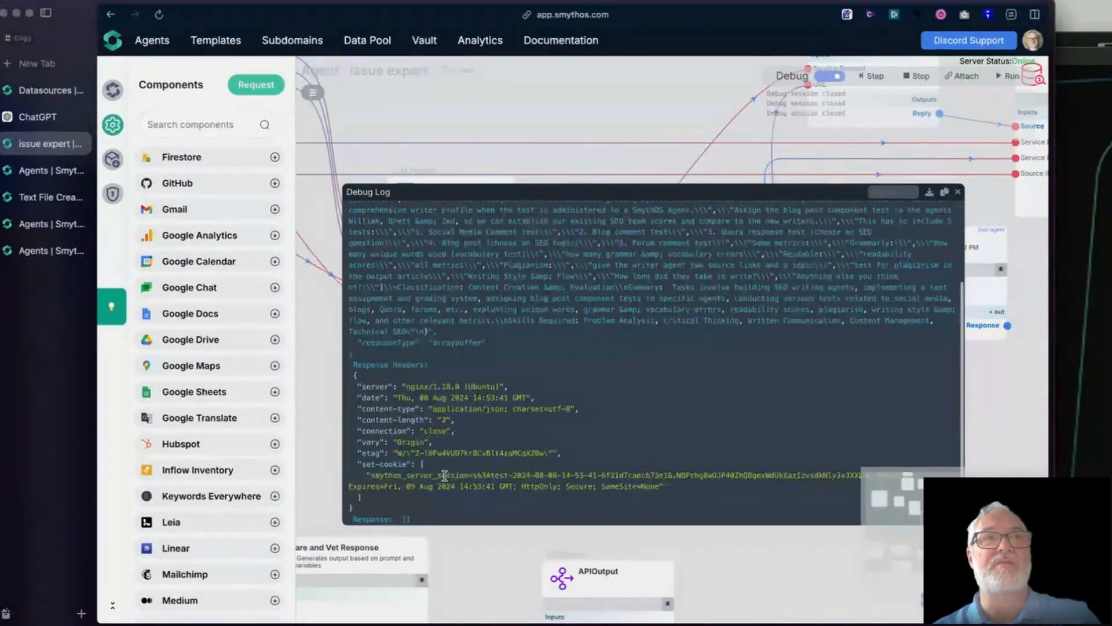
{"action": "left_click", "coordinate": [959, 193]}
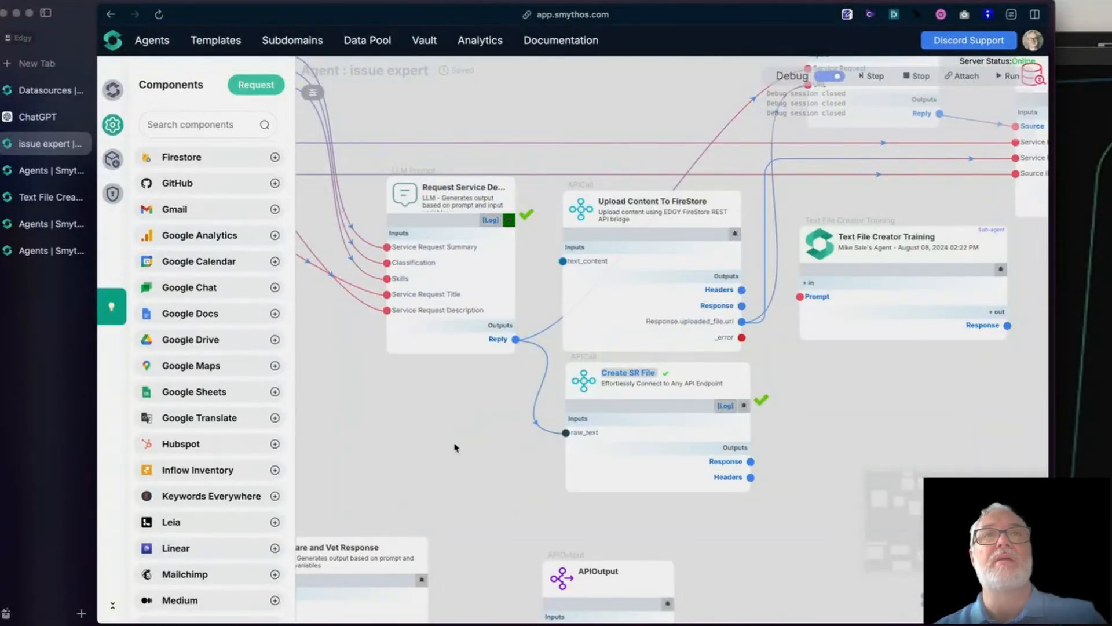
- Examine Create SR File's Headers debug output in an enlarged preview, and dismiss it
{"action": "left_click_drag", "start_coordinate": [579, 384], "coordinate": [575, 389]}
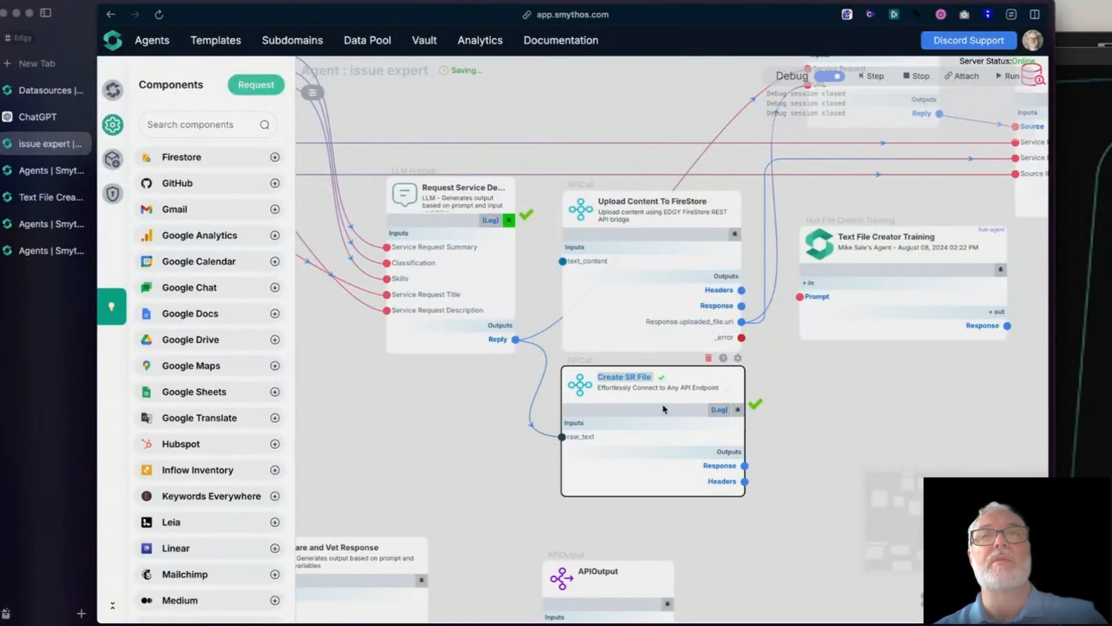
{"action": "mouse_move", "coordinate": [739, 478]}
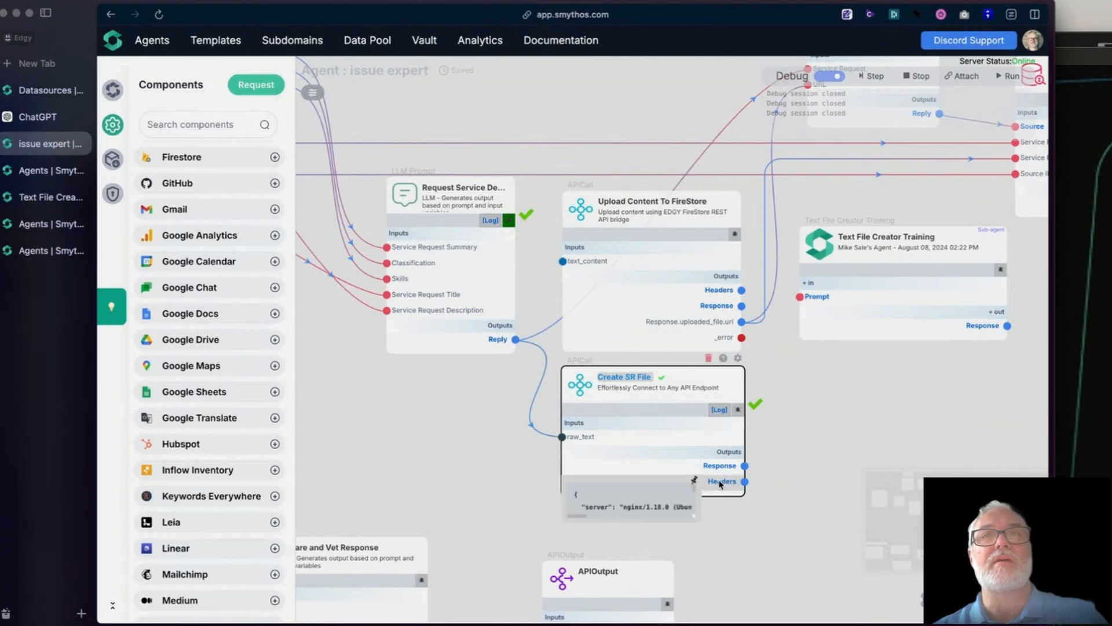
{"action": "left_click_drag", "start_coordinate": [854, 620], "coordinate": [894, 609]}
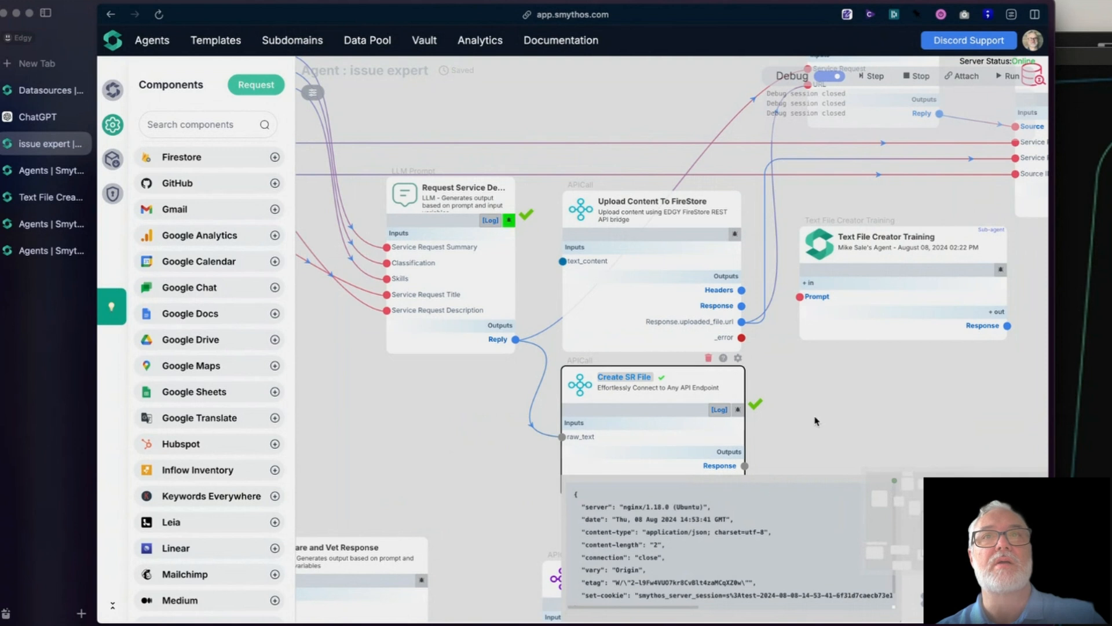
{"action": "left_click_drag", "start_coordinate": [816, 419], "coordinate": [748, 418]}
{"action": "left_click", "coordinate": [780, 476]}
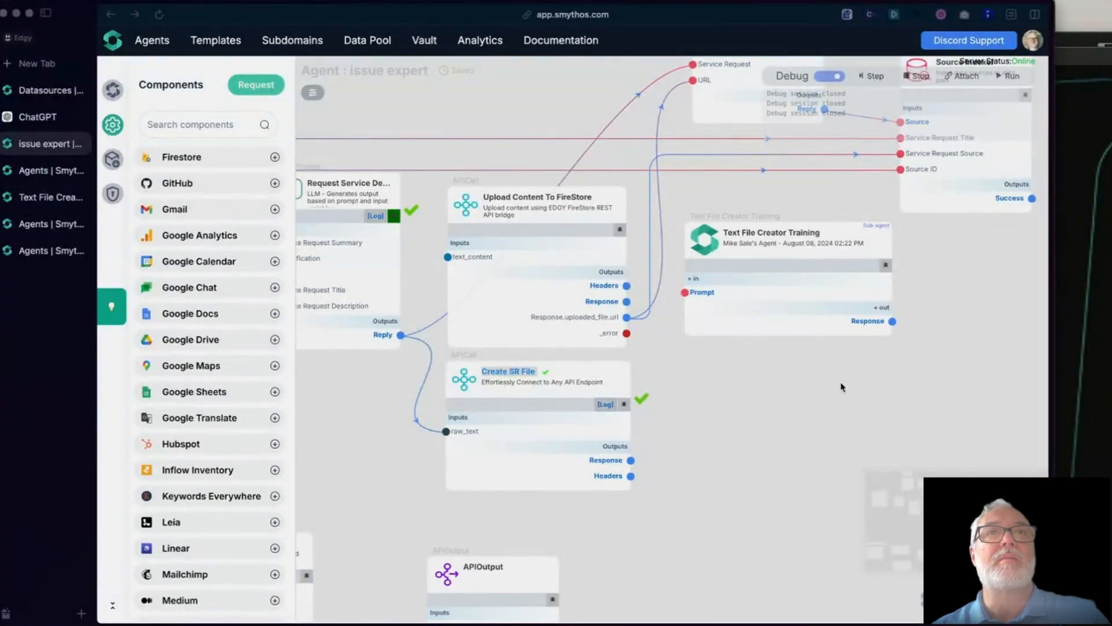
- Reopen Create SR File's debug log, read its response headers and request data, reposition the log window, and close it
{"action": "left_click", "coordinate": [603, 407]}
{"action": "left_click", "coordinate": [603, 408]}
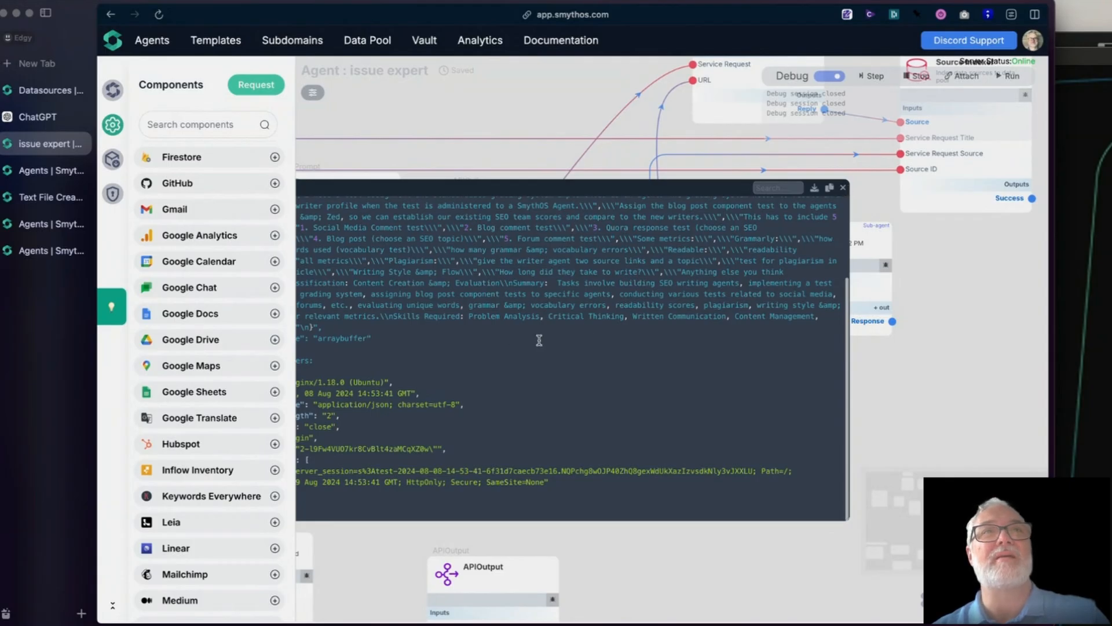
{"action": "left_click_drag", "start_coordinate": [417, 338], "coordinate": [411, 276]}
{"action": "left_click", "coordinate": [411, 276]}
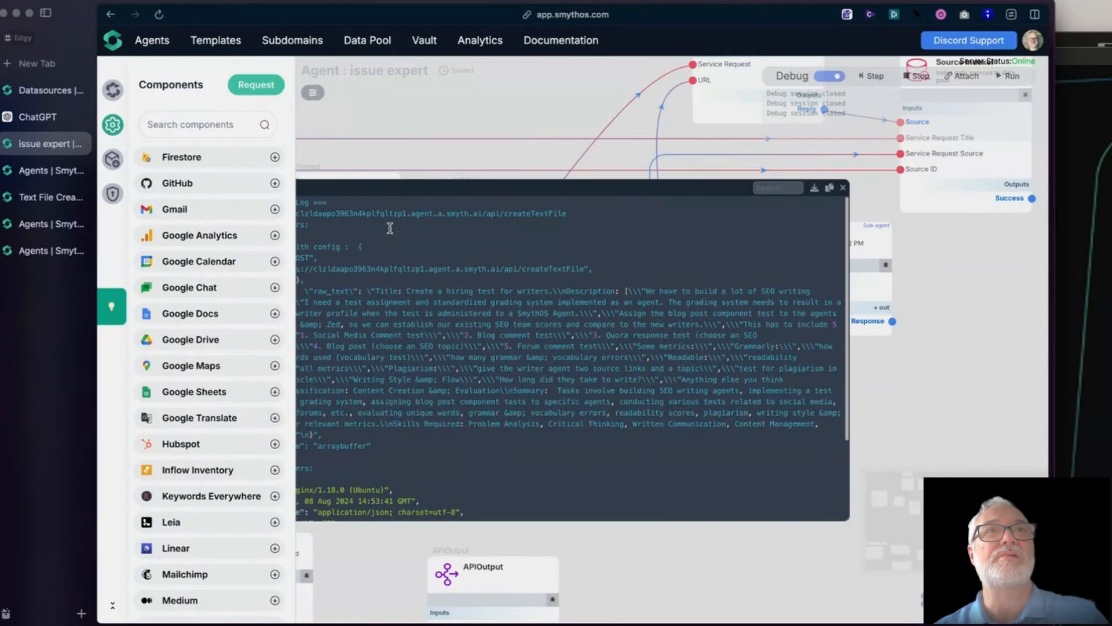
{"action": "left_click_drag", "start_coordinate": [412, 185], "coordinate": [551, 188]}
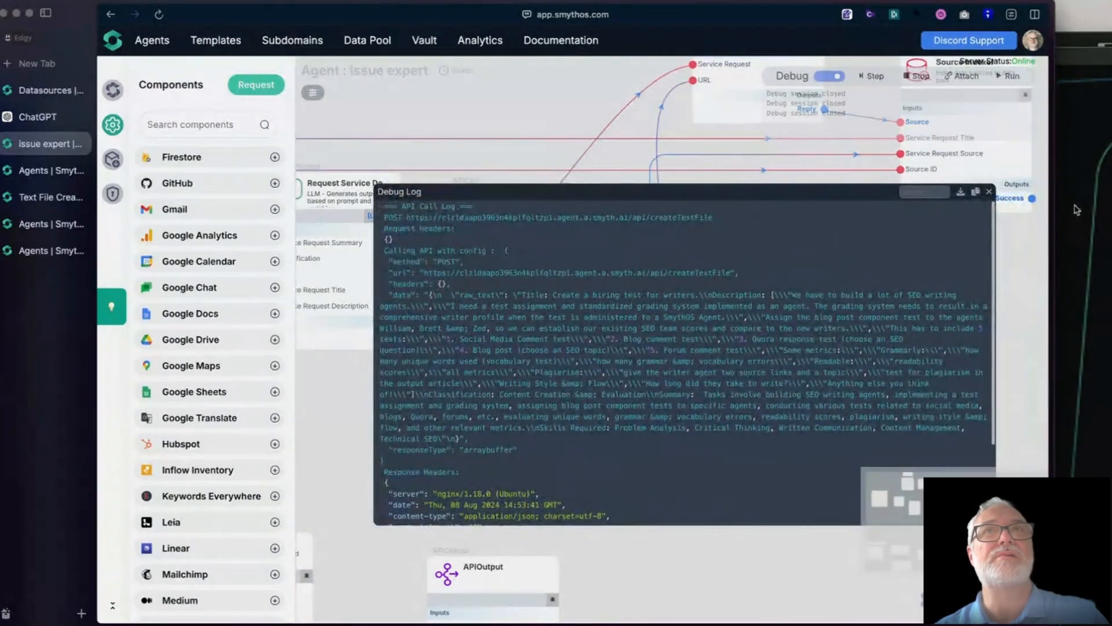
{"action": "left_click", "coordinate": [992, 193]}
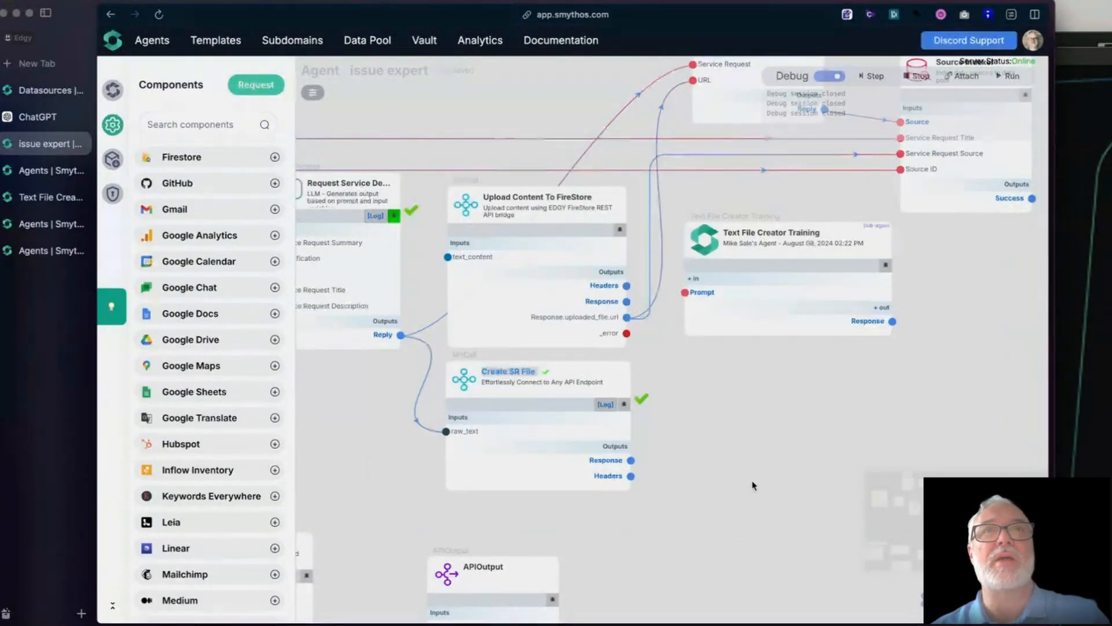
- Check the debug values of Create SR File's Headers and Response outputs and its raw_text input on the canvas
{"action": "left_click_drag", "start_coordinate": [753, 481], "coordinate": [790, 446]}
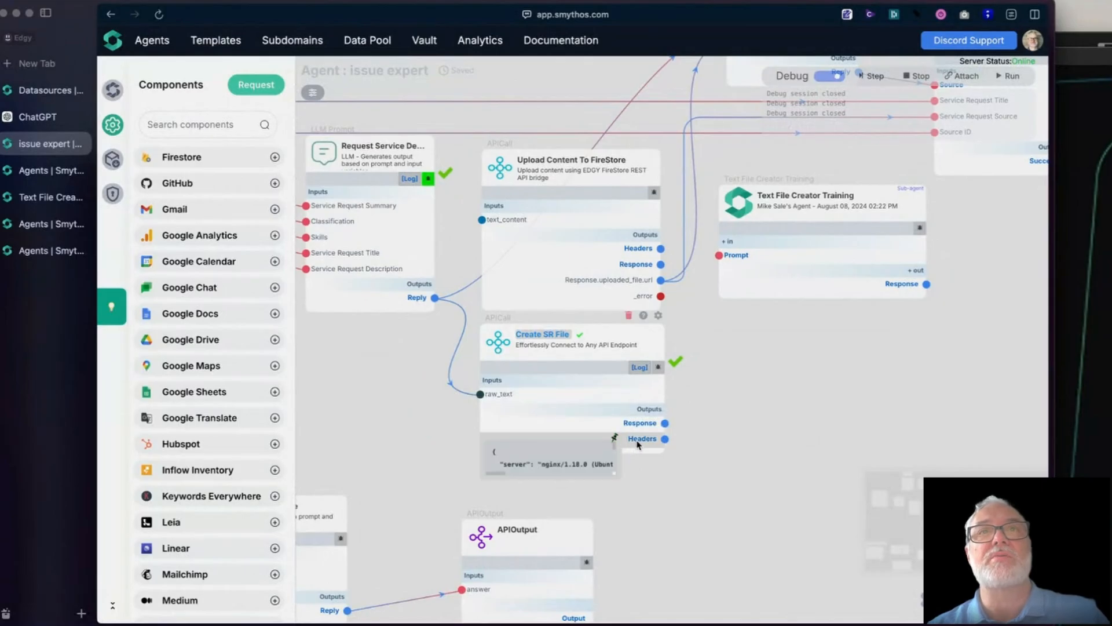
{"action": "mouse_move", "coordinate": [639, 427]}
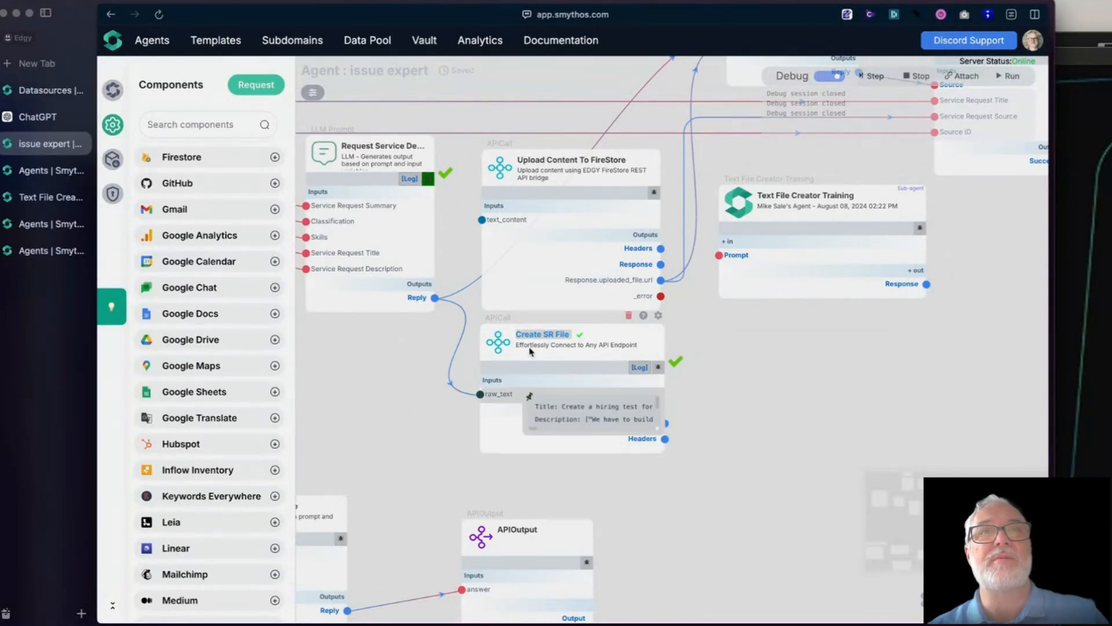
{"action": "left_click", "coordinate": [496, 346]}
{"action": "left_click", "coordinate": [350, 347]}
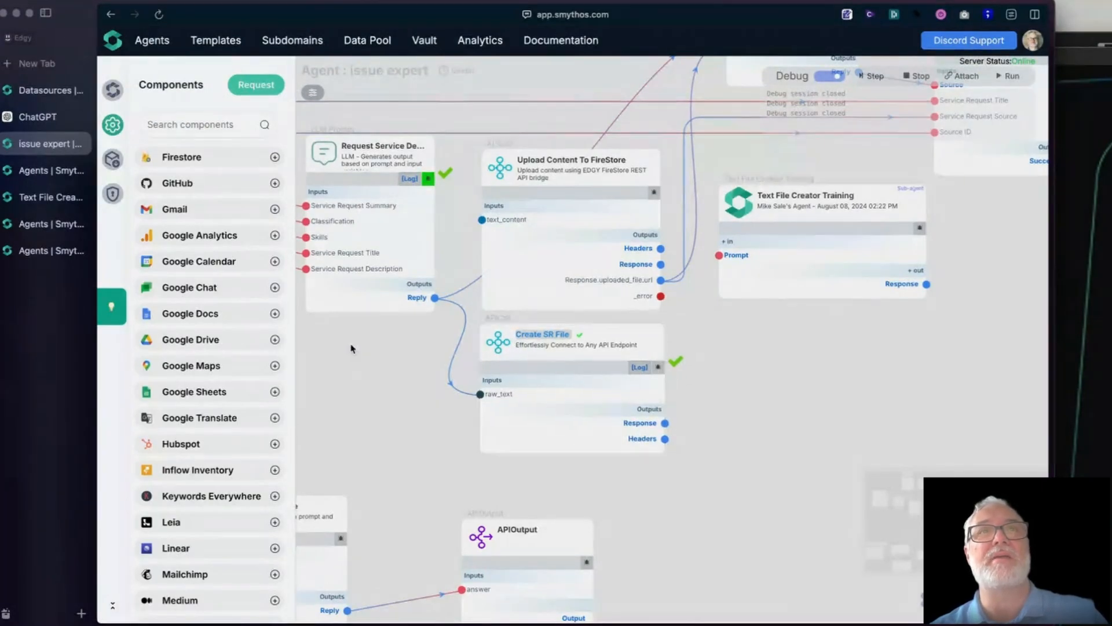
{"action": "left_click_drag", "start_coordinate": [350, 347], "coordinate": [367, 370]}
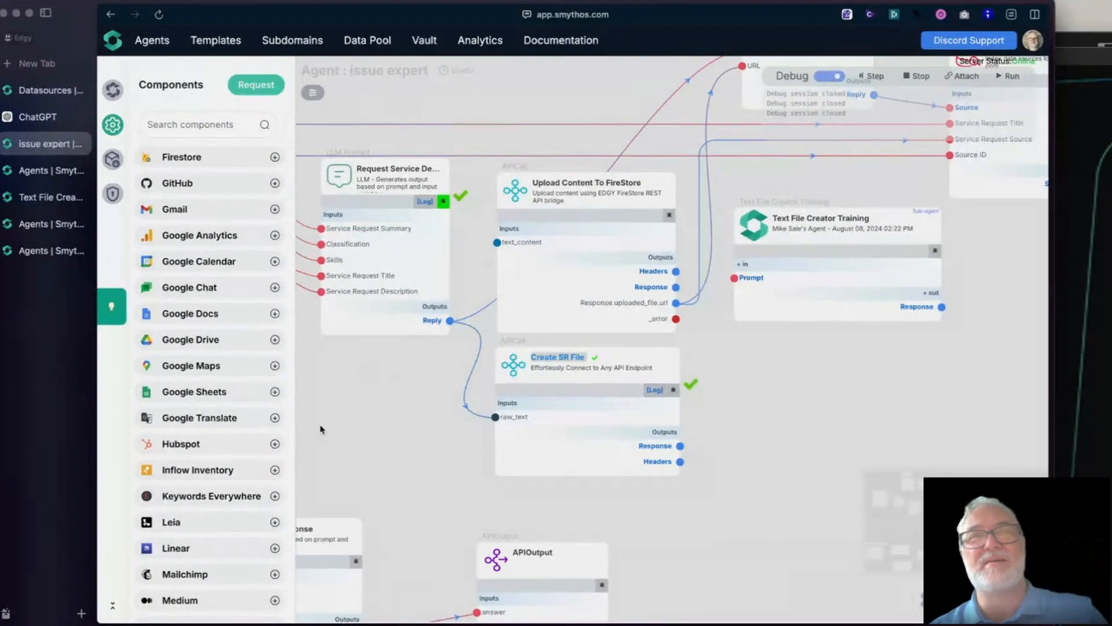
{"action": "mouse_move", "coordinate": [575, 416]}
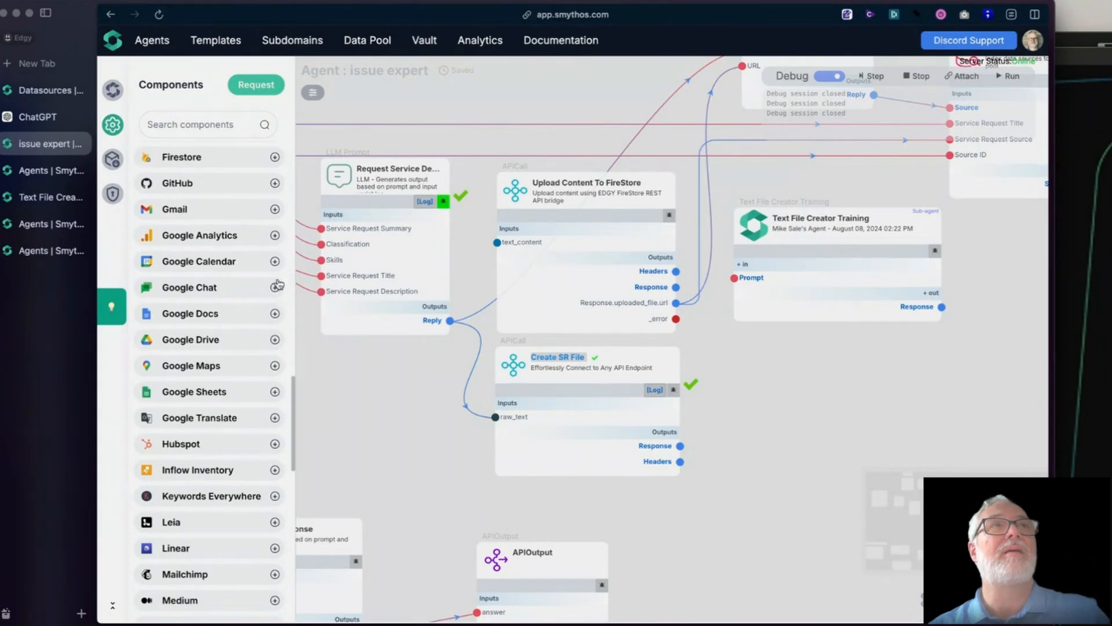
- Switch to the Text File Creator Training agent, turn off its debug mode, and save its settings
{"action": "left_click", "coordinate": [36, 172]}
{"action": "left_click", "coordinate": [32, 145]}
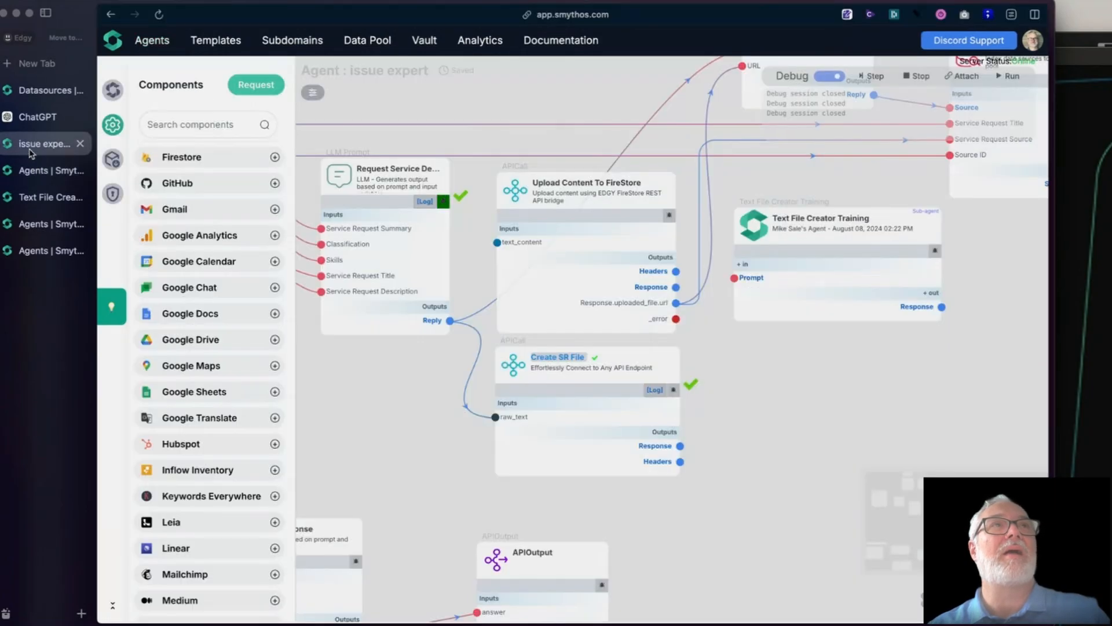
{"action": "left_click", "coordinate": [30, 196]}
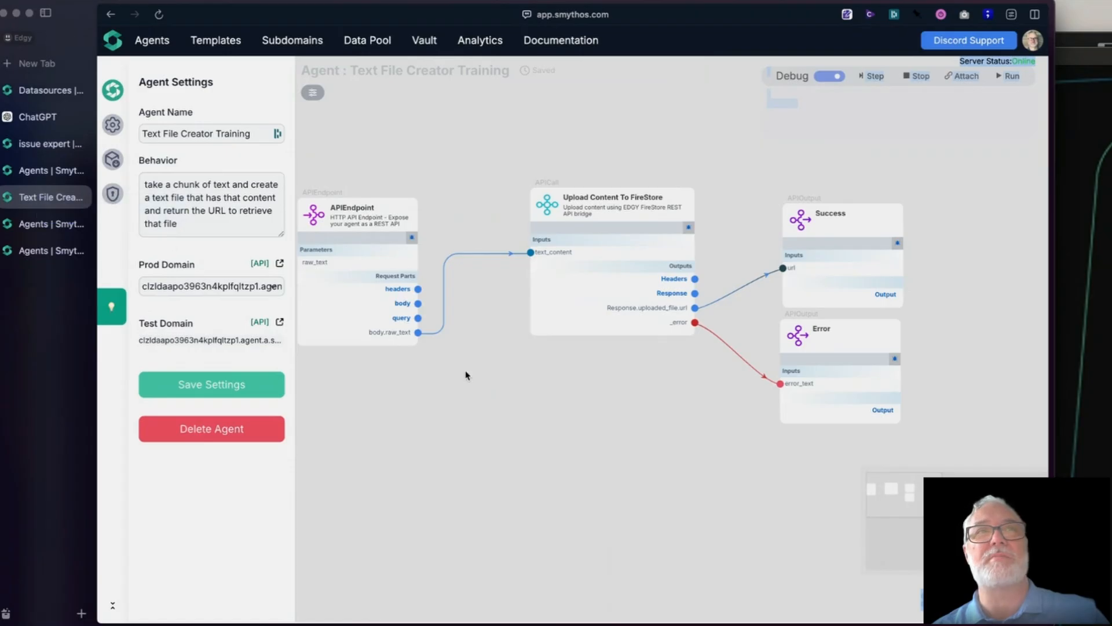
{"action": "left_click_drag", "start_coordinate": [479, 436], "coordinate": [516, 453]}
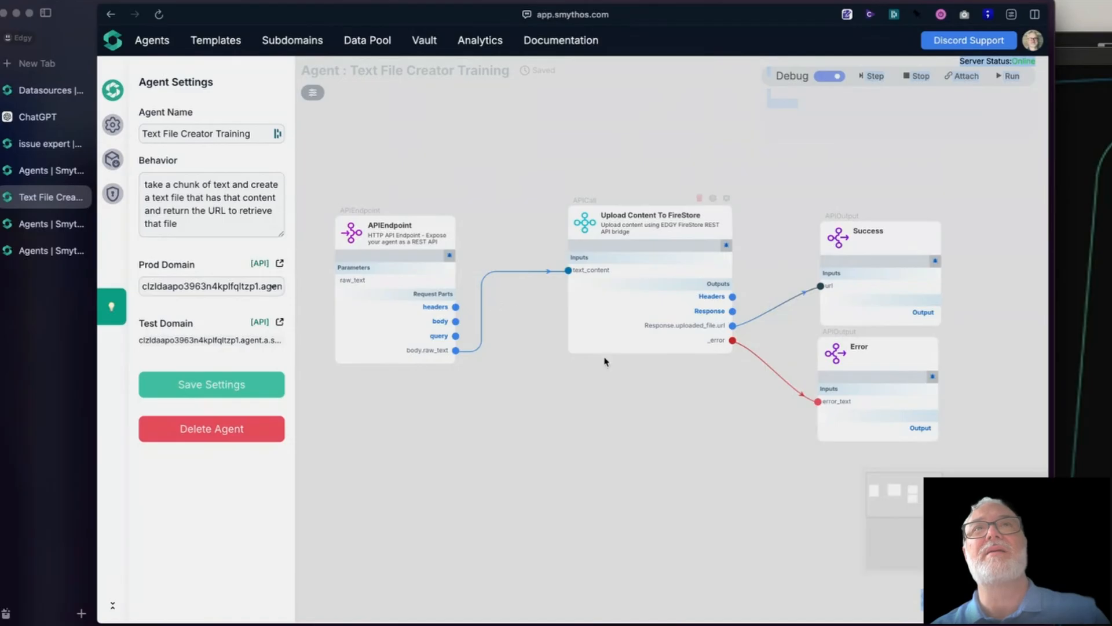
{"action": "left_click", "coordinate": [829, 76]}
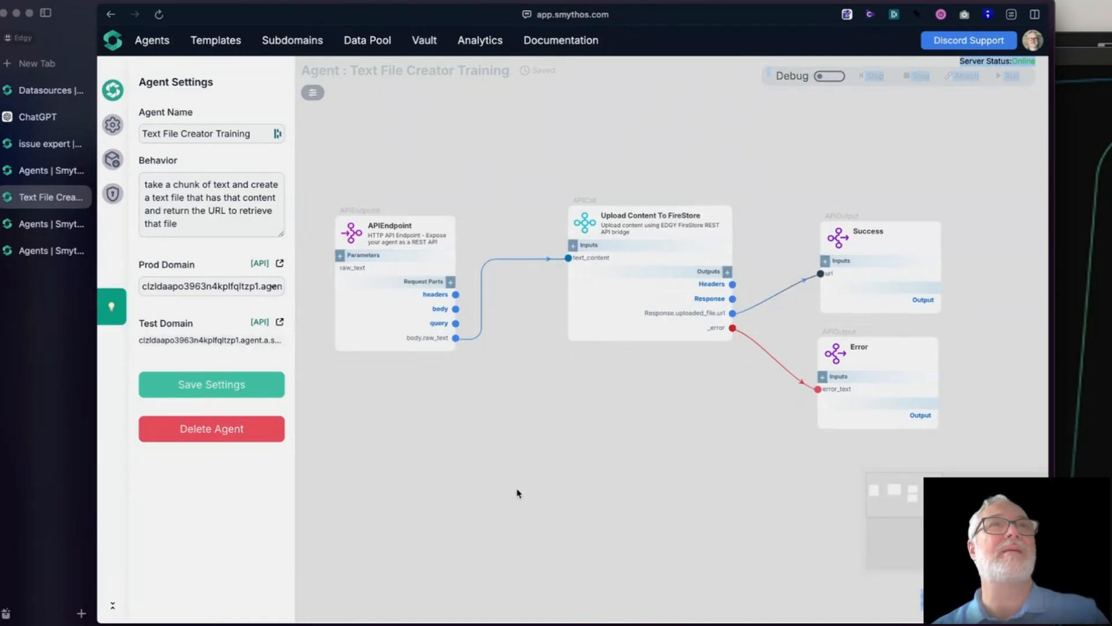
{"action": "left_click", "coordinate": [175, 385]}
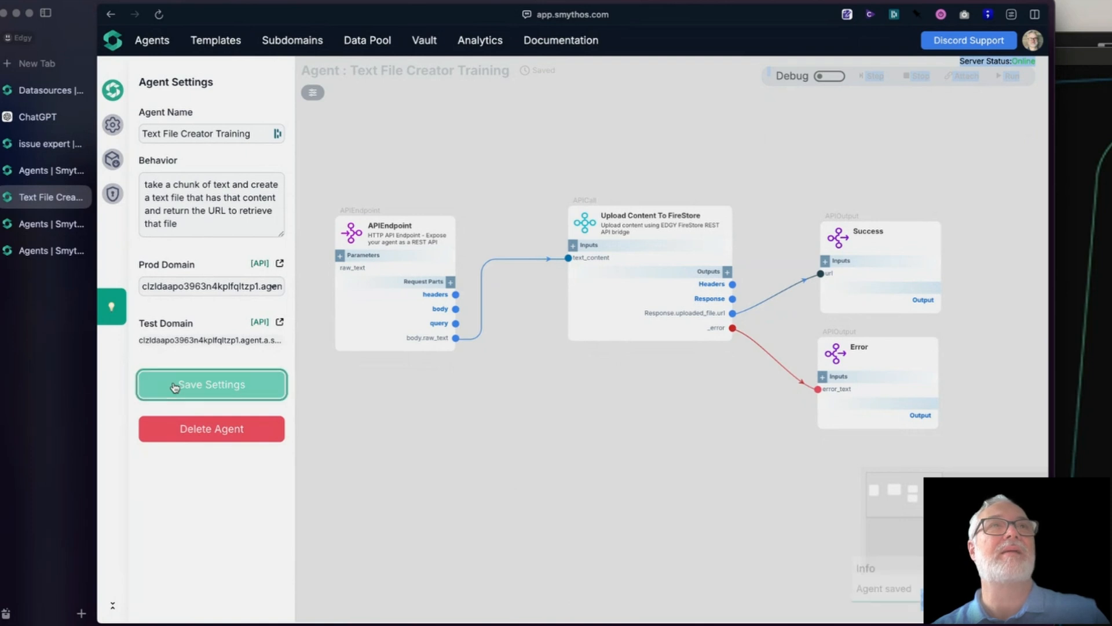
- Deploy the Text File Creator Training agent as version 1.2 with the title "latest"
{"action": "left_click", "coordinate": [112, 159]}
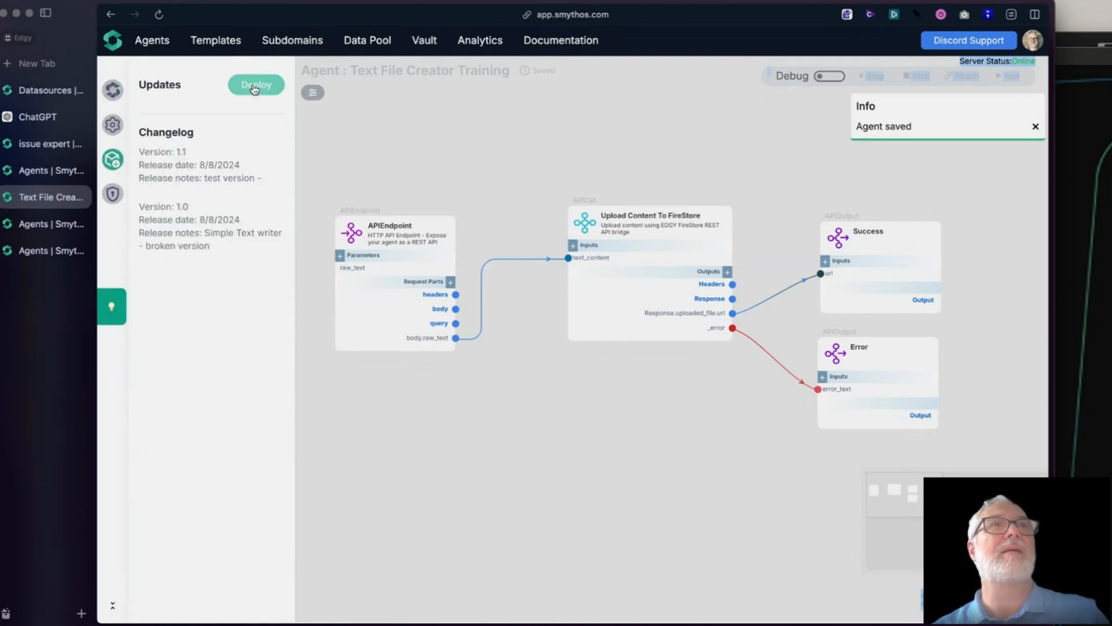
{"action": "left_click", "coordinate": [262, 96]}
{"action": "left_click", "coordinate": [601, 491]}
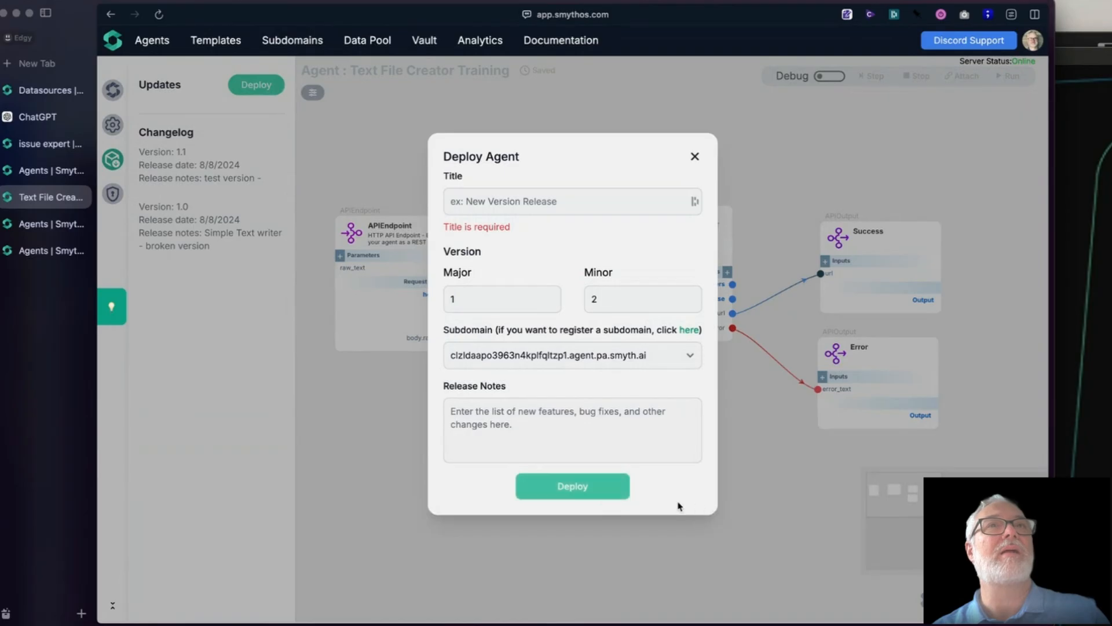
{"action": "left_click", "coordinate": [490, 199]}
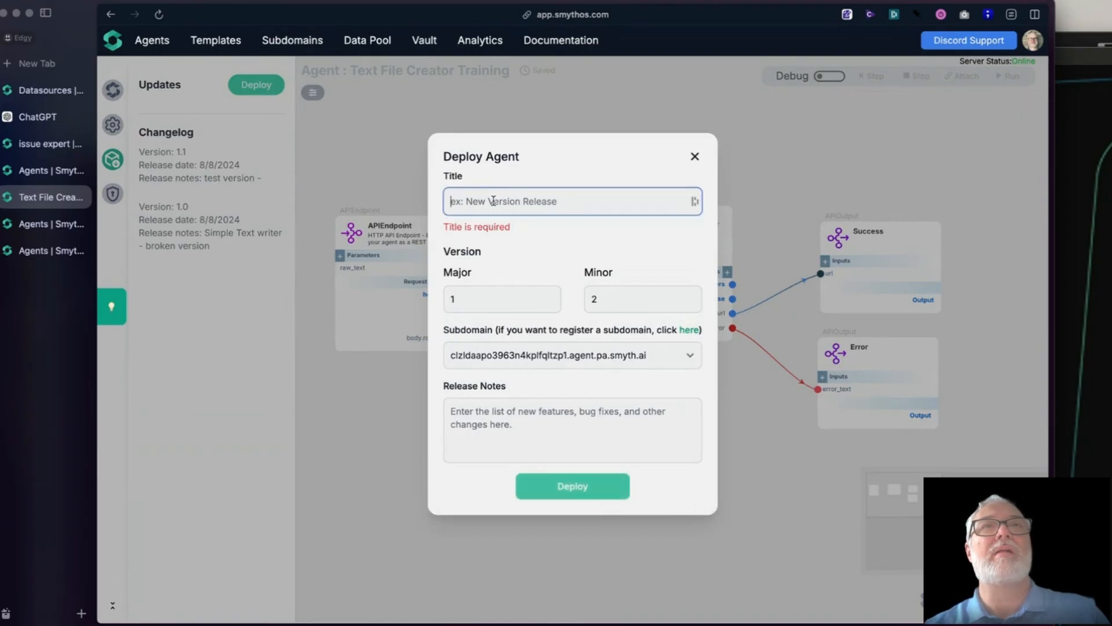
{"action": "type", "text": "latest"}
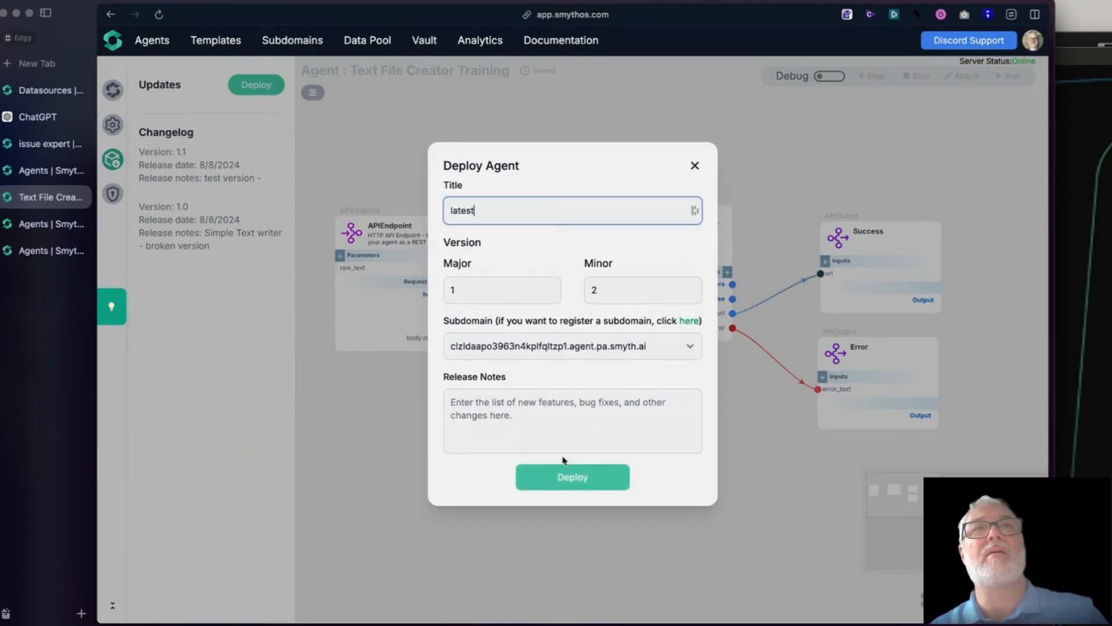
{"action": "left_click", "coordinate": [573, 482]}
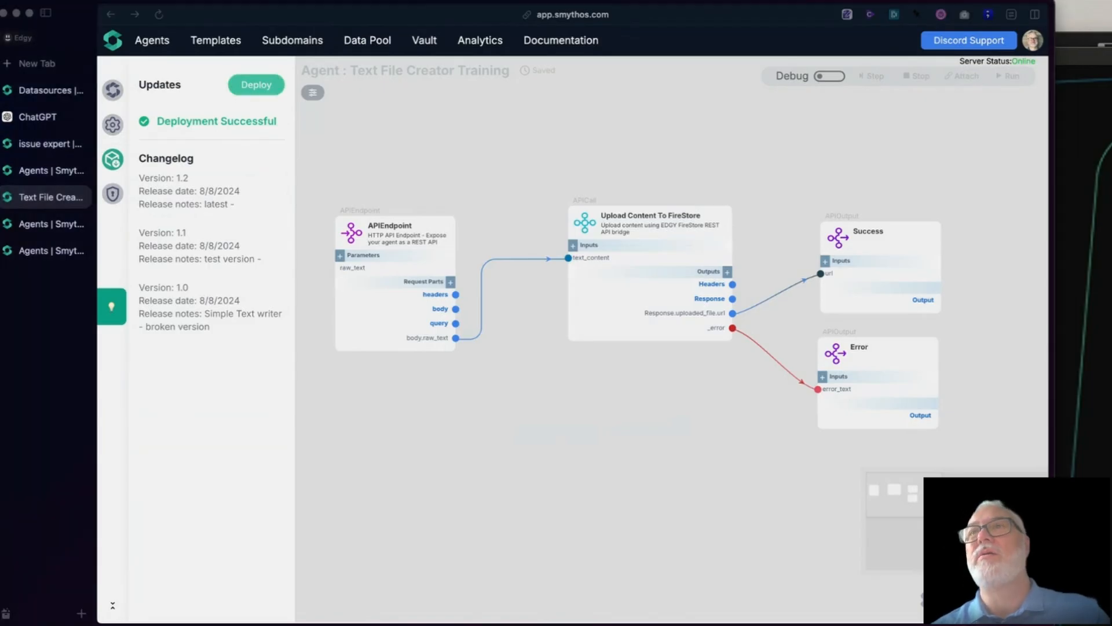
- Turn debug mode on for the Text File Creator Training agent
{"action": "key", "text": "ctrl+Up"}
{"action": "key", "text": "ctrl+Up"}
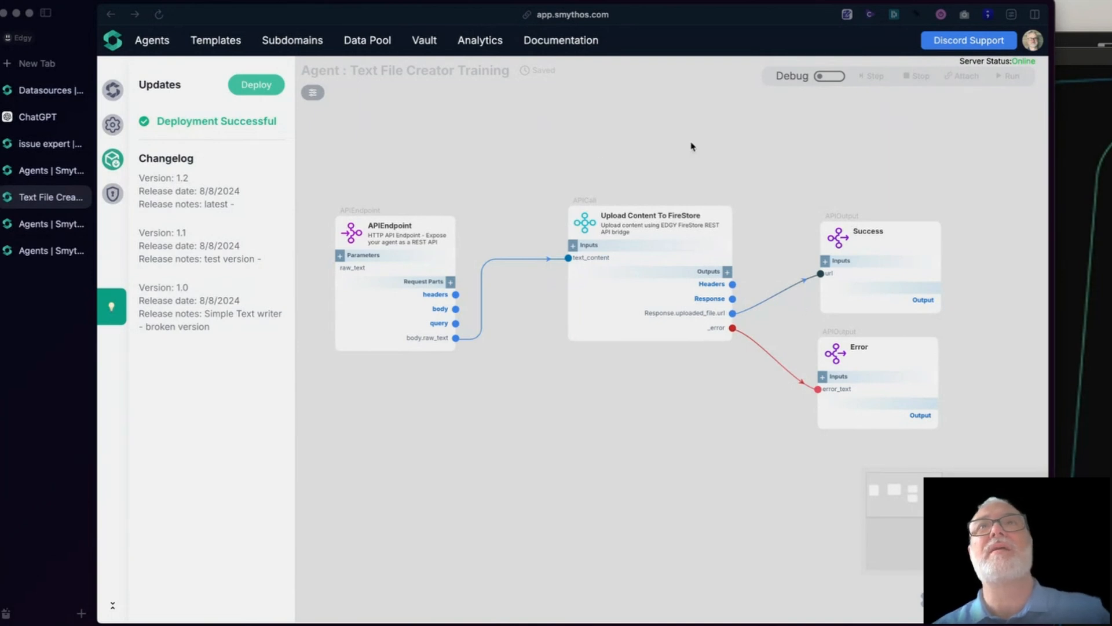
{"action": "left_click", "coordinate": [829, 77]}
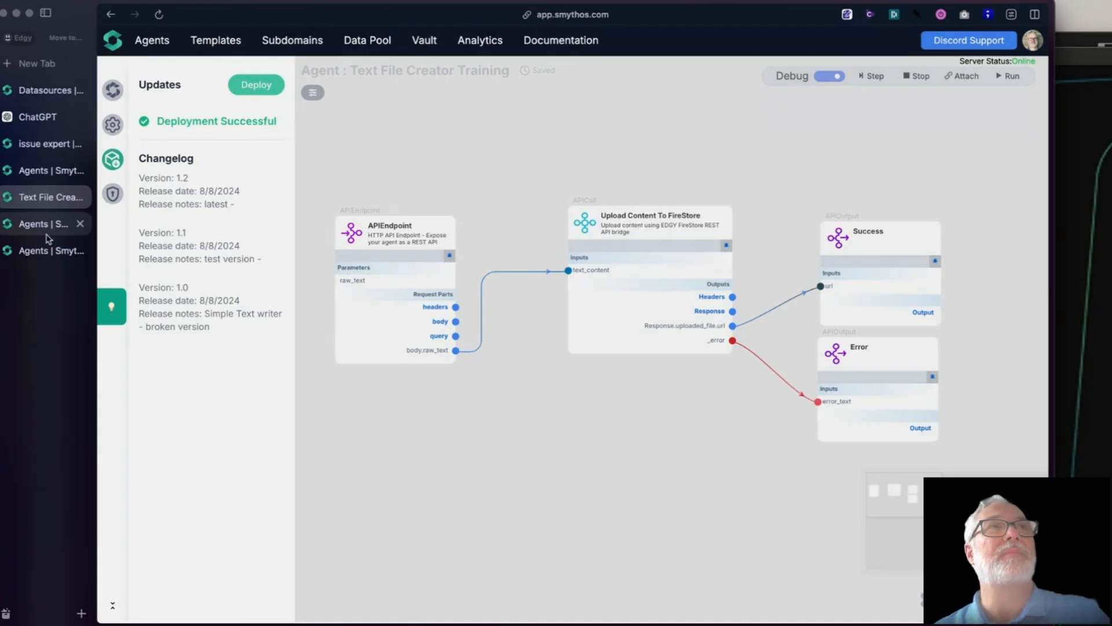
- Return to the issue expert agent and review Create SR File's method, URL and body settings, closing them unchanged
{"action": "left_click", "coordinate": [37, 149]}
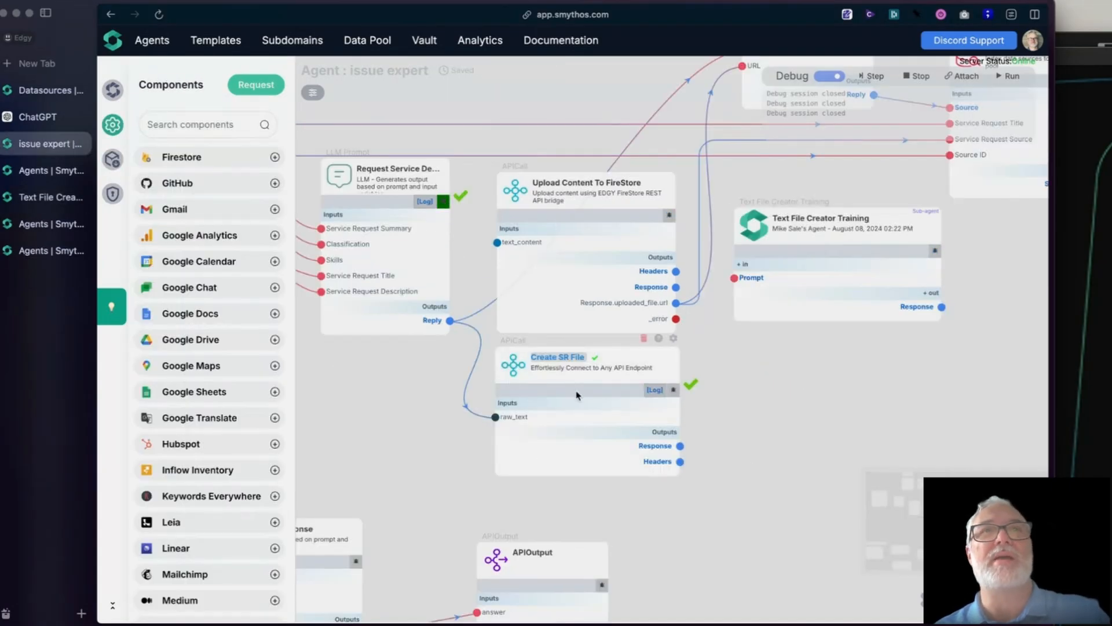
{"action": "left_click", "coordinate": [513, 370]}
{"action": "mouse_move", "coordinate": [510, 422]}
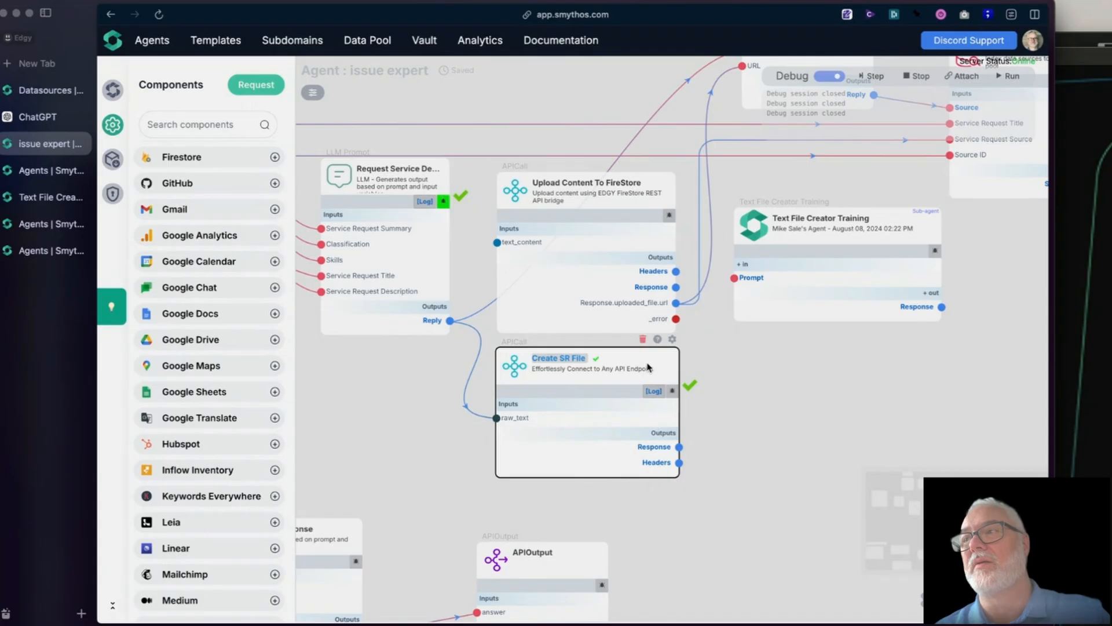
{"action": "left_click", "coordinate": [673, 340]}
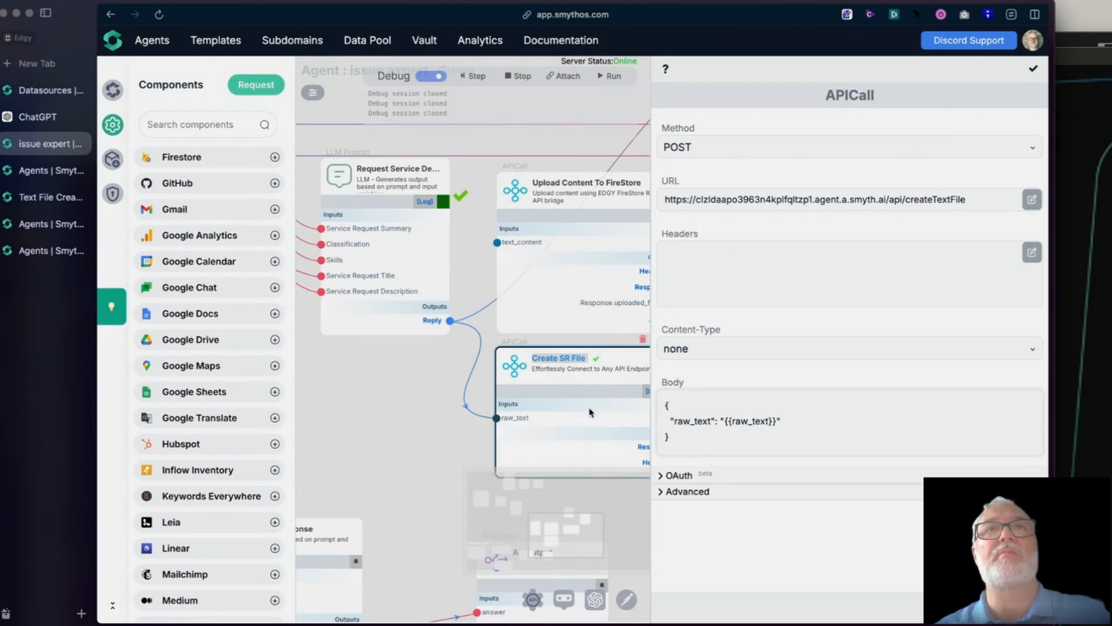
{"action": "left_click", "coordinate": [1030, 70]}
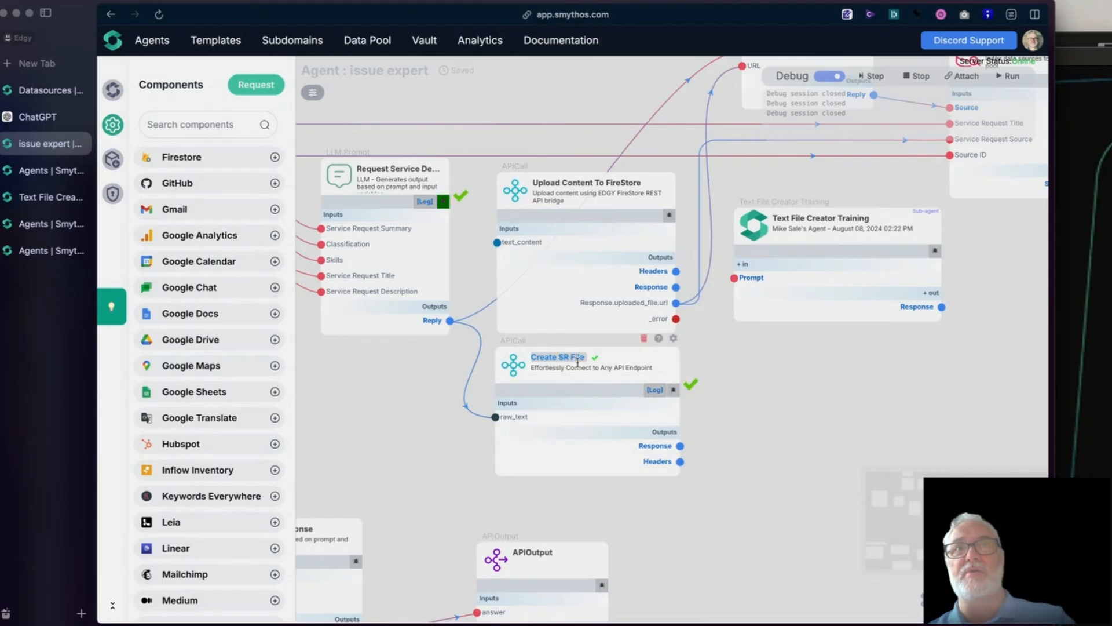
- Stop the issue expert debug session and step through Create SR File with its existing raw_text debug input
{"action": "left_click", "coordinate": [515, 362]}
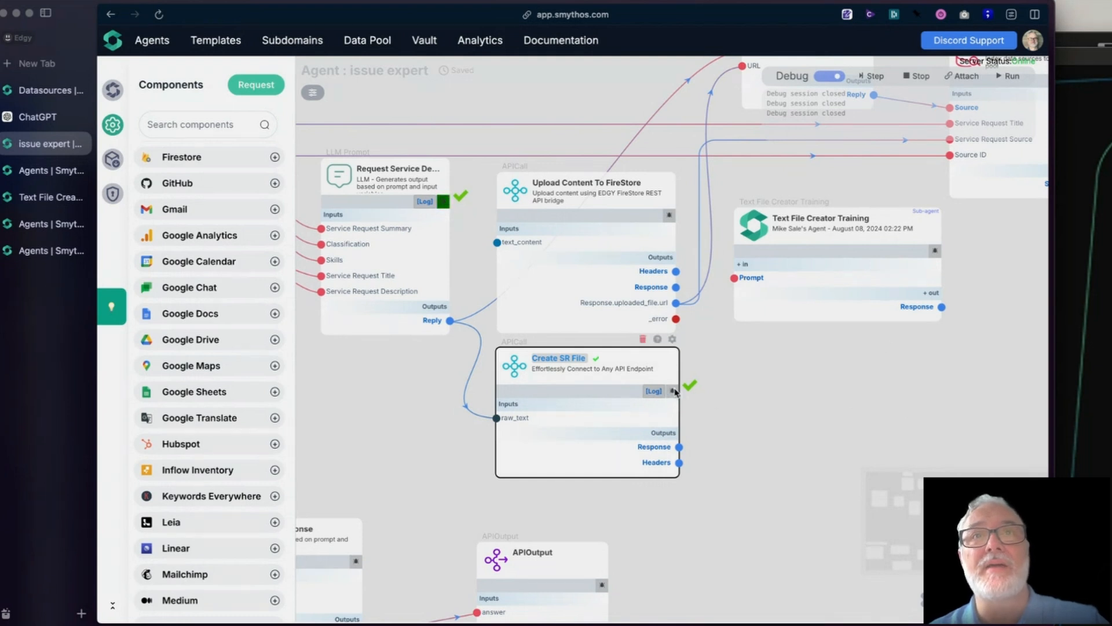
{"action": "mouse_move", "coordinate": [505, 417]}
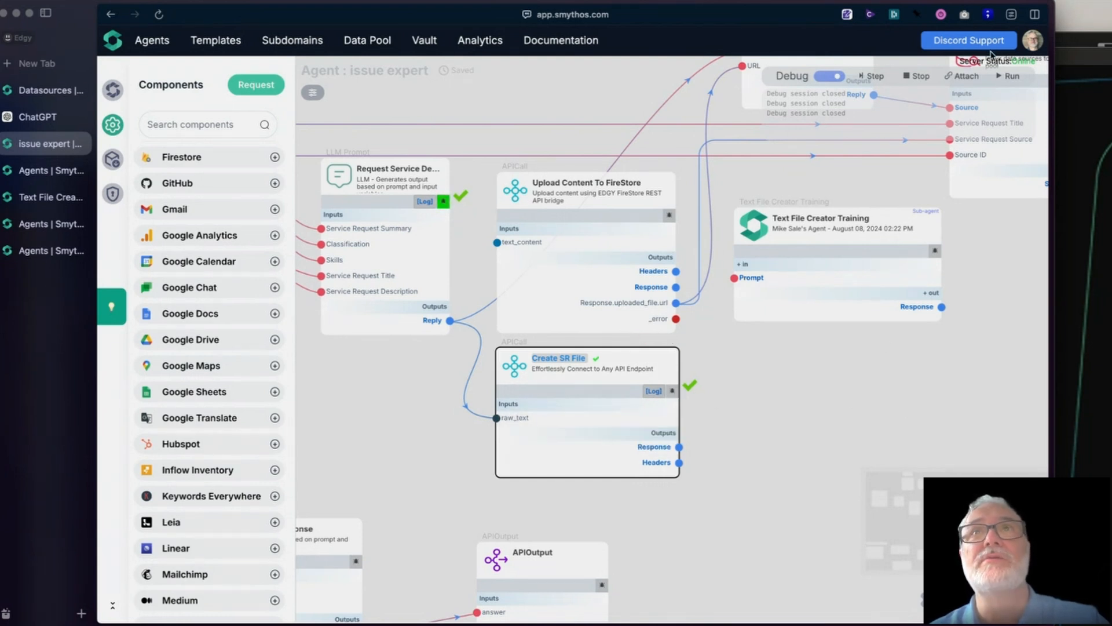
{"action": "left_click", "coordinate": [917, 77]}
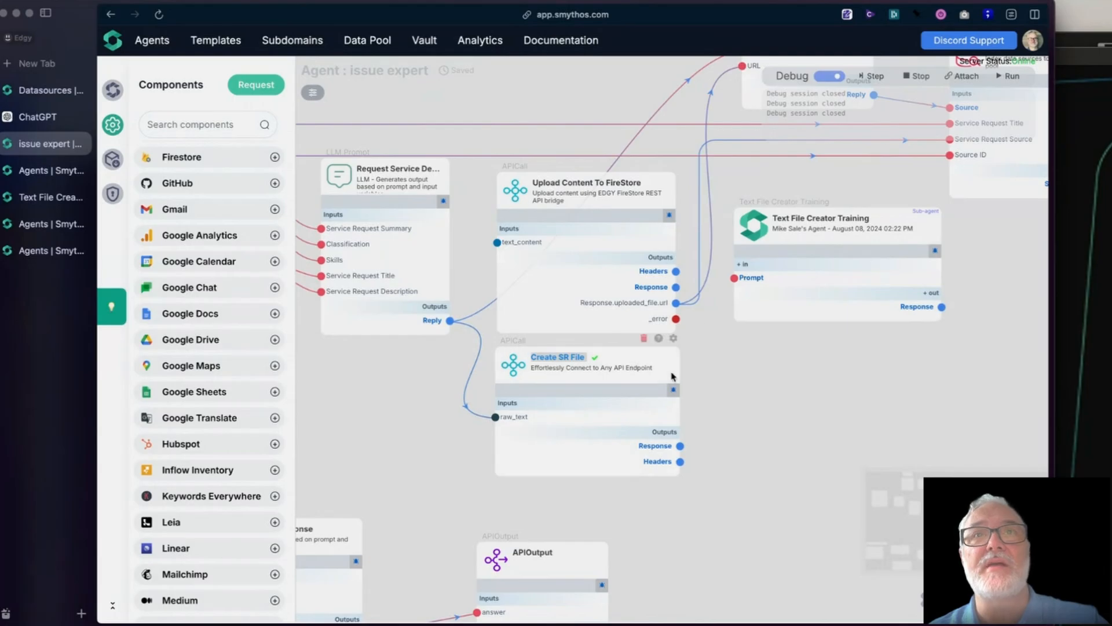
{"action": "left_click", "coordinate": [673, 390]}
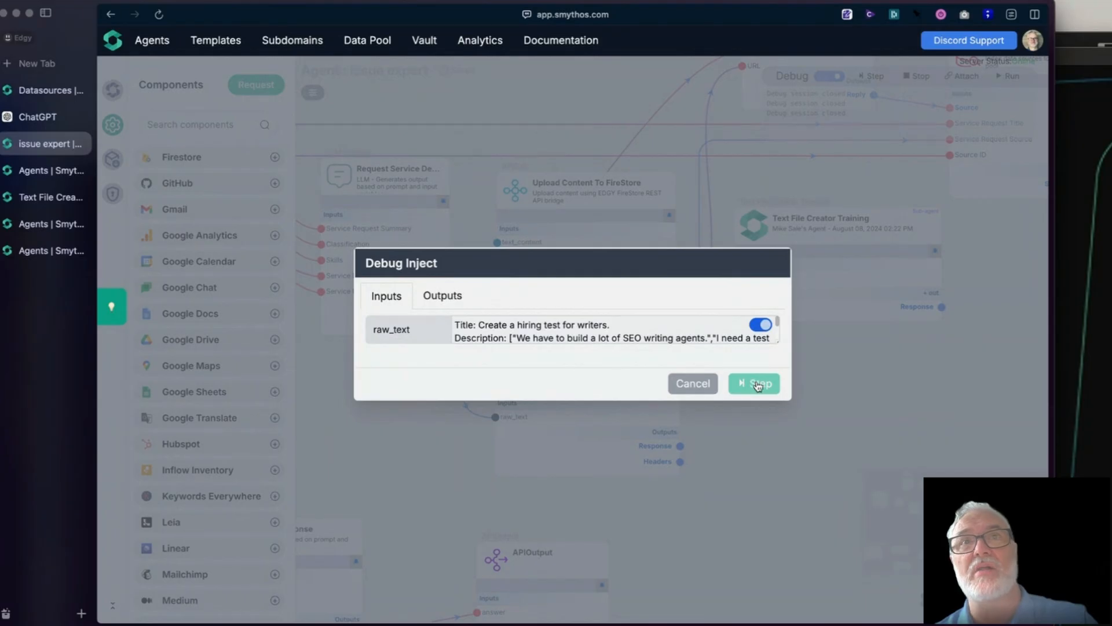
{"action": "left_click", "coordinate": [756, 383]}
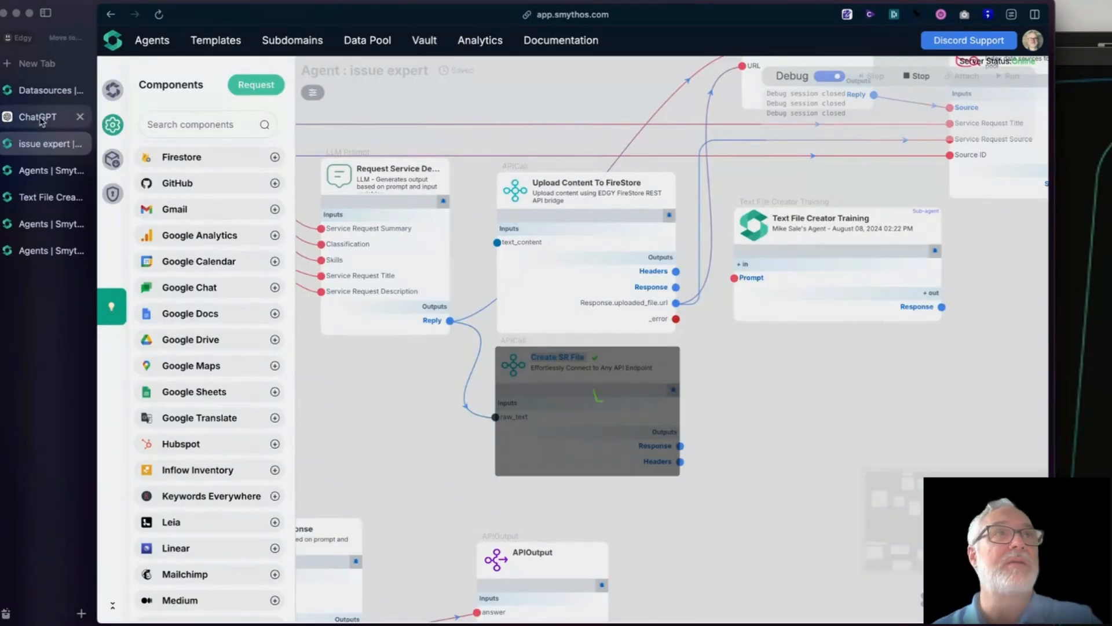
- Attach the Text File Creator Training debugger to the live session, checking Create SR File's progress in issue expert before returning
{"action": "left_click", "coordinate": [51, 197]}
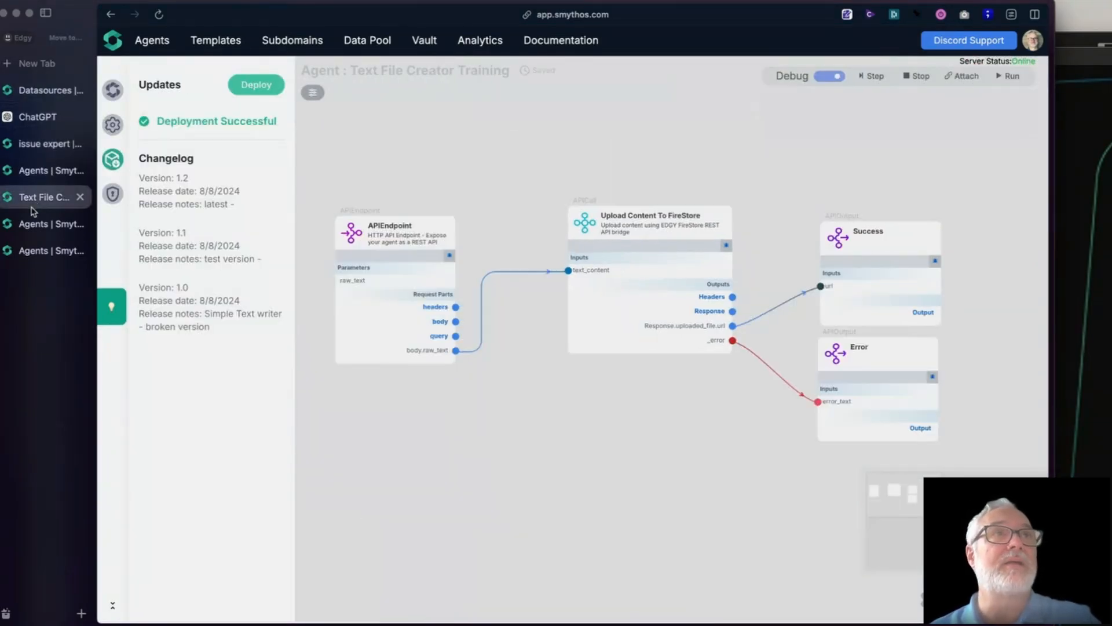
{"action": "left_click", "coordinate": [962, 76]}
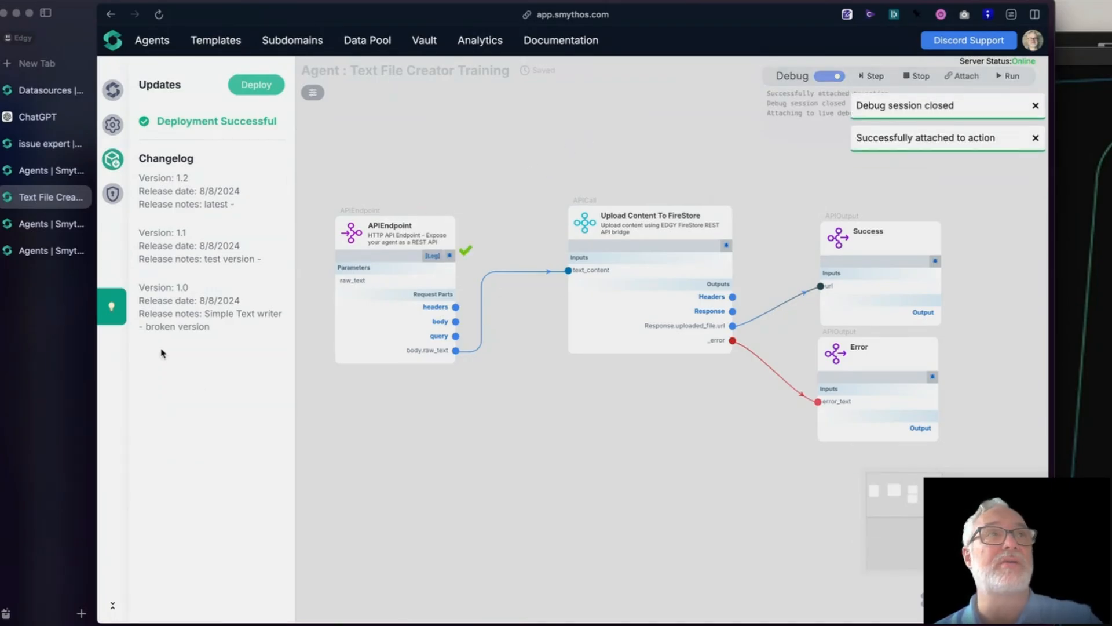
{"action": "left_click", "coordinate": [30, 145]}
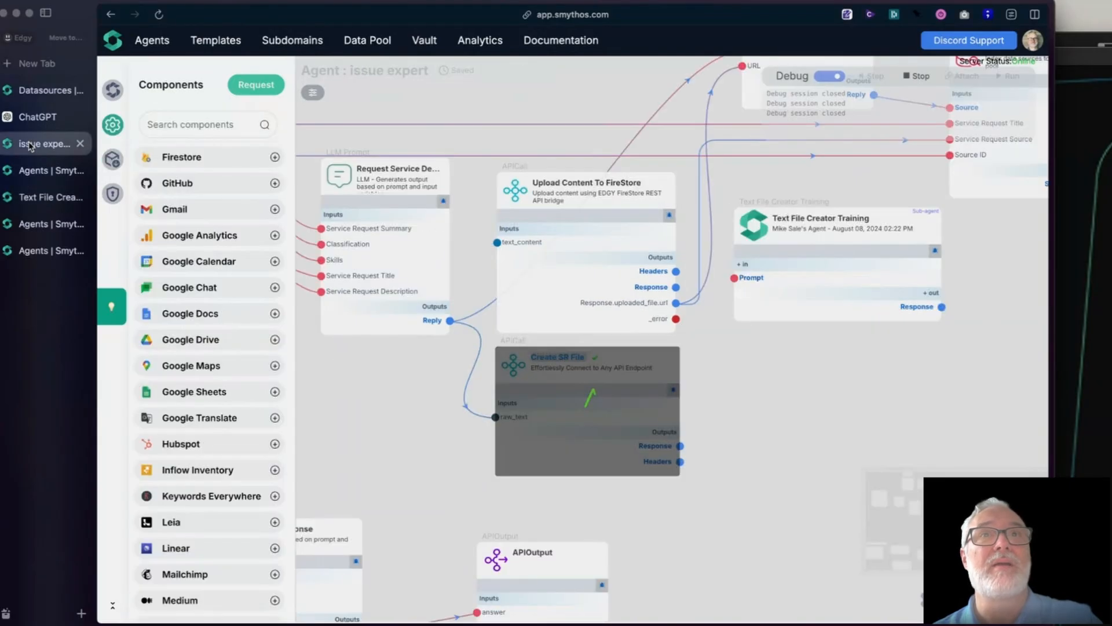
{"action": "left_click", "coordinate": [35, 229]}
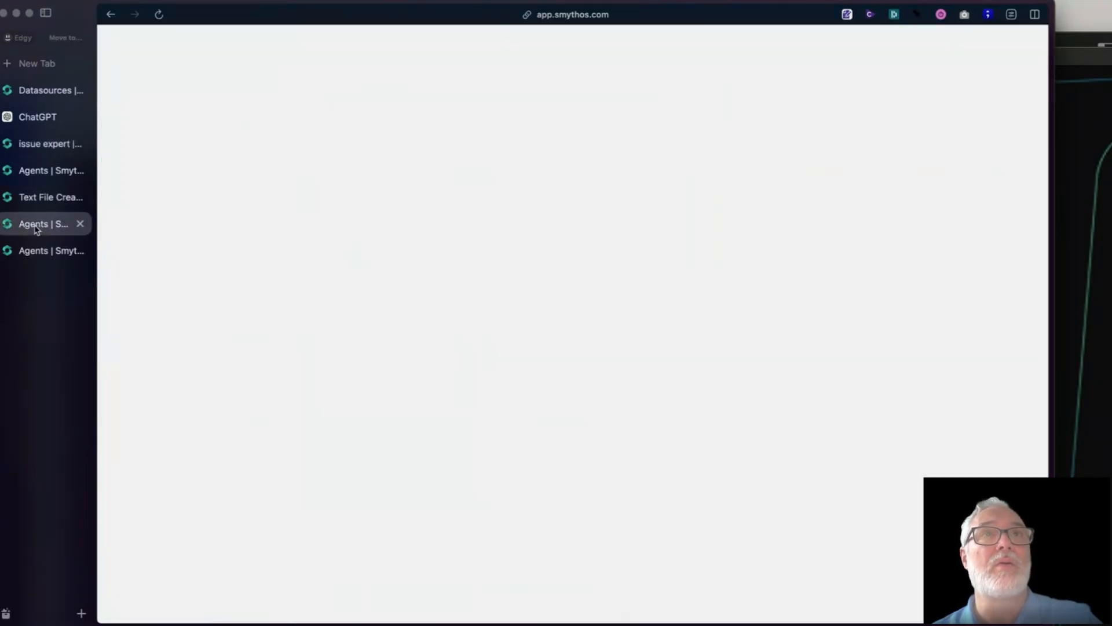
{"action": "left_click", "coordinate": [26, 196]}
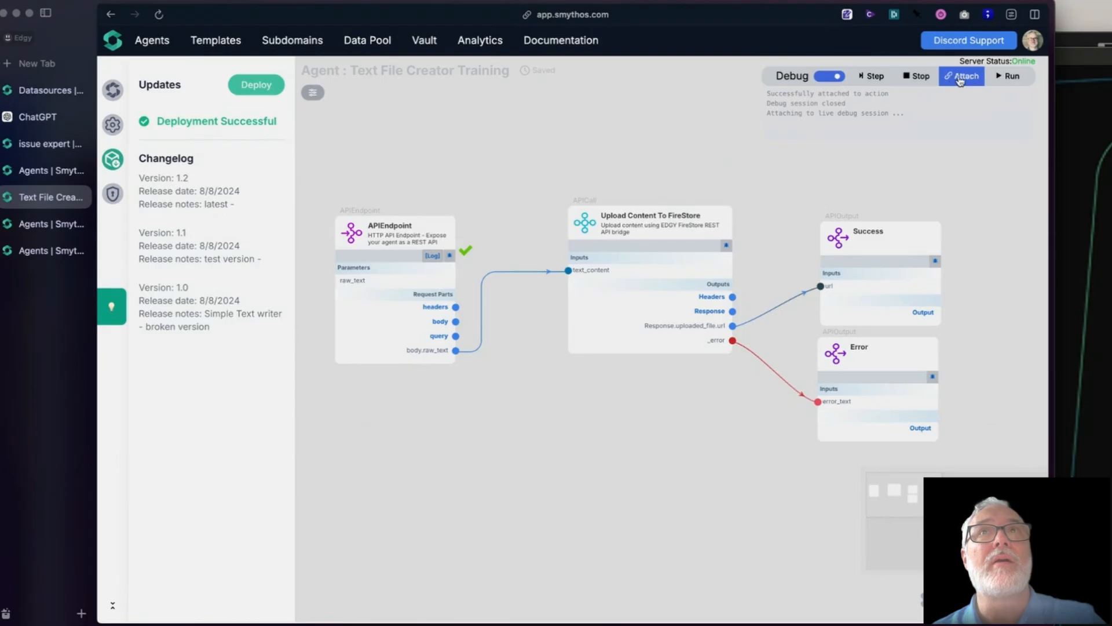
- Turn off debug mode for the Text File Creator Training agent and return to the issue expert agent
{"action": "left_click", "coordinate": [829, 76]}
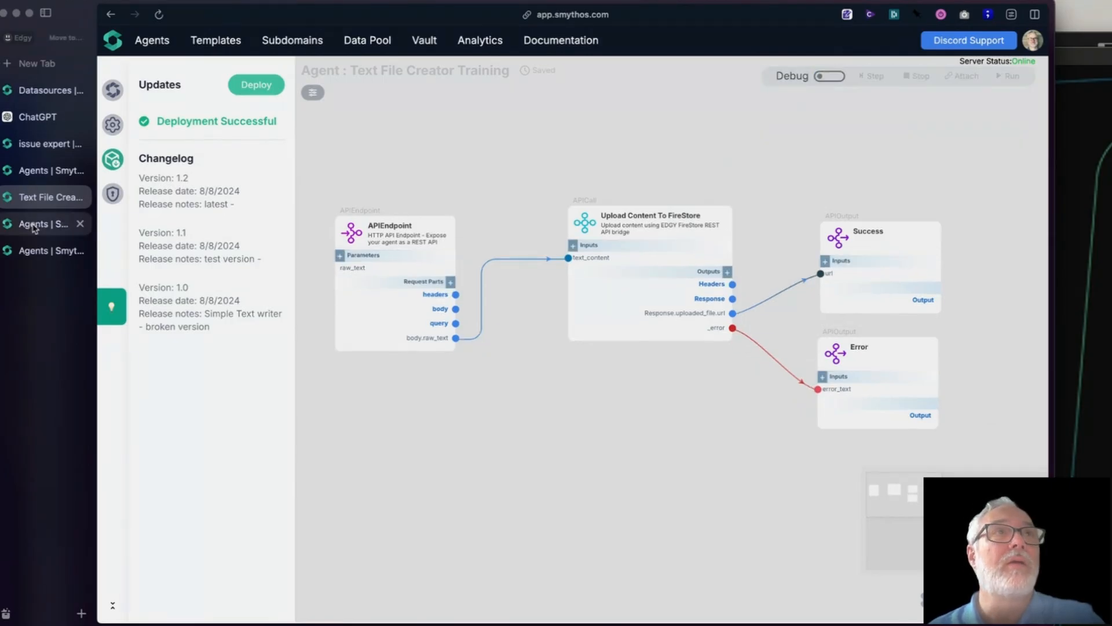
{"action": "left_click", "coordinate": [39, 145]}
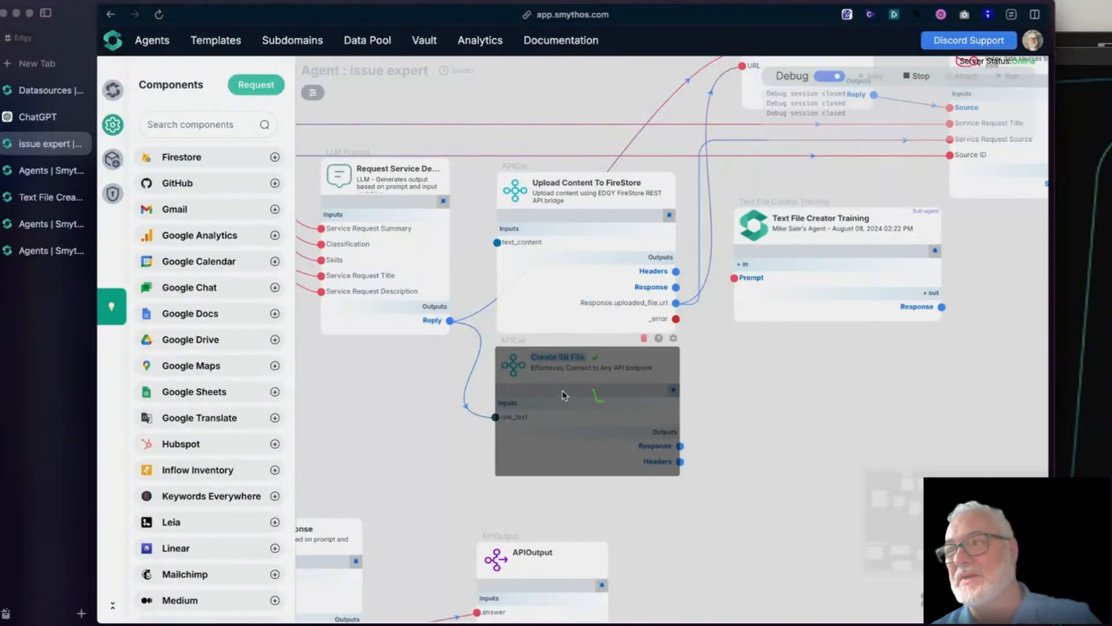
- Open Create SR File's settings, recheck its raw_text body and createTextFile URL, and close them without changes
{"action": "left_click", "coordinate": [564, 396]}
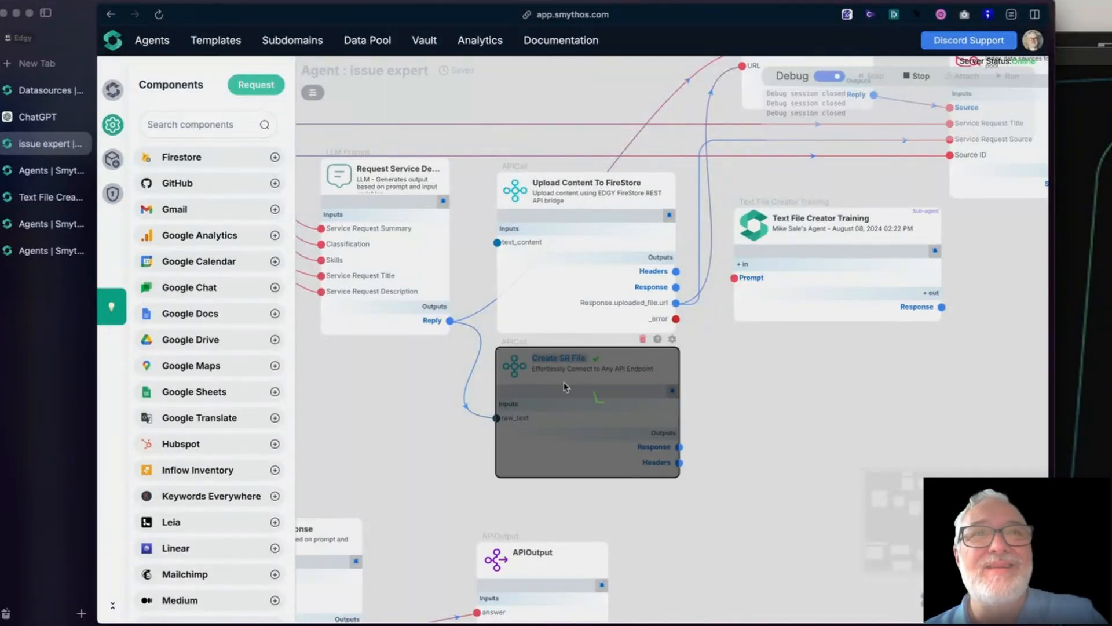
{"action": "left_click", "coordinate": [672, 339]}
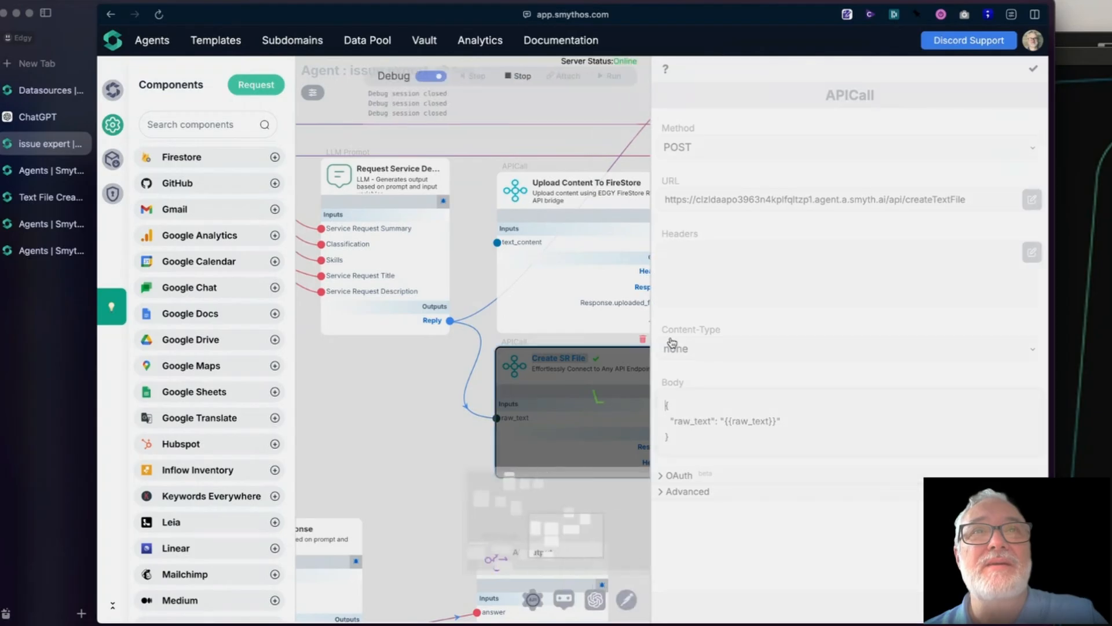
{"action": "left_click_drag", "start_coordinate": [673, 423], "coordinate": [818, 423]}
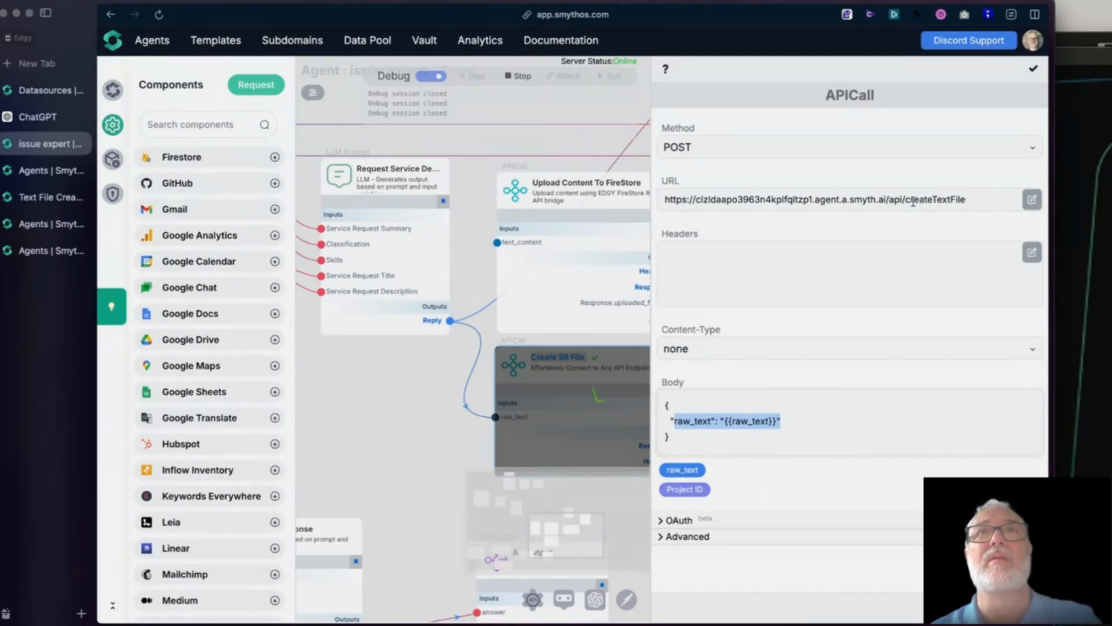
{"action": "left_click", "coordinate": [964, 200]}
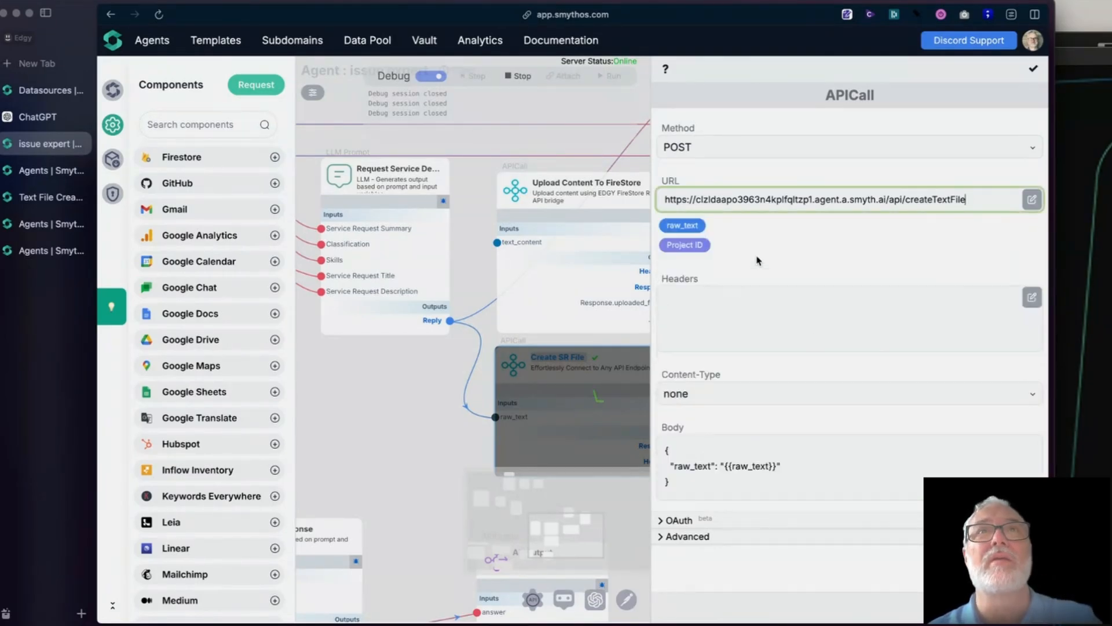
{"action": "left_click", "coordinate": [771, 231]}
{"action": "left_click", "coordinate": [847, 204]}
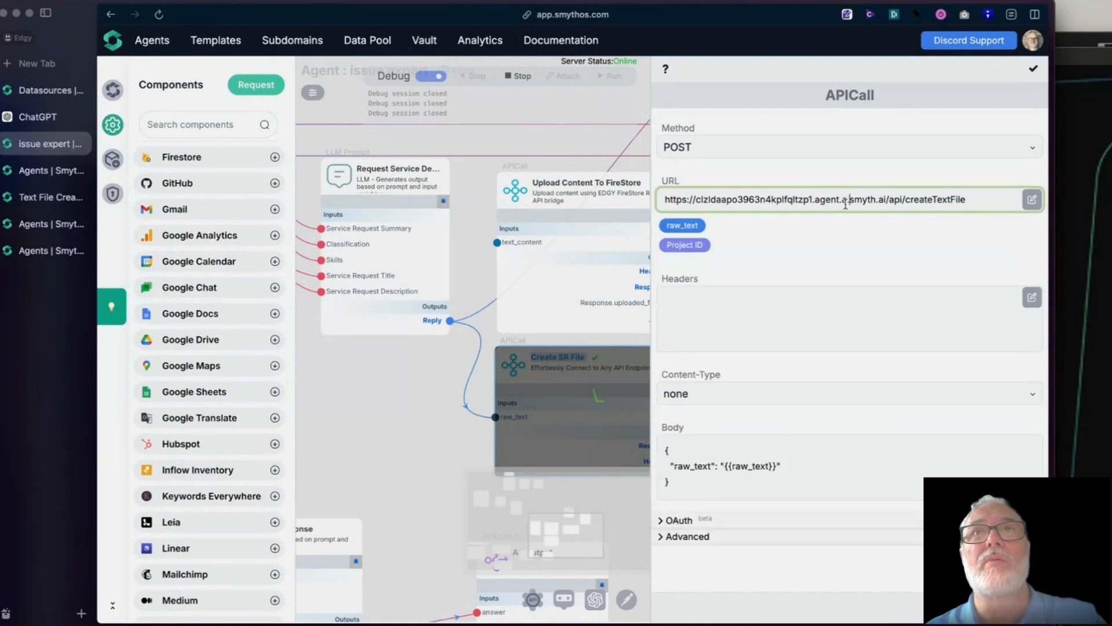
{"action": "left_click", "coordinate": [793, 472]}
{"action": "left_click", "coordinate": [1033, 68]}
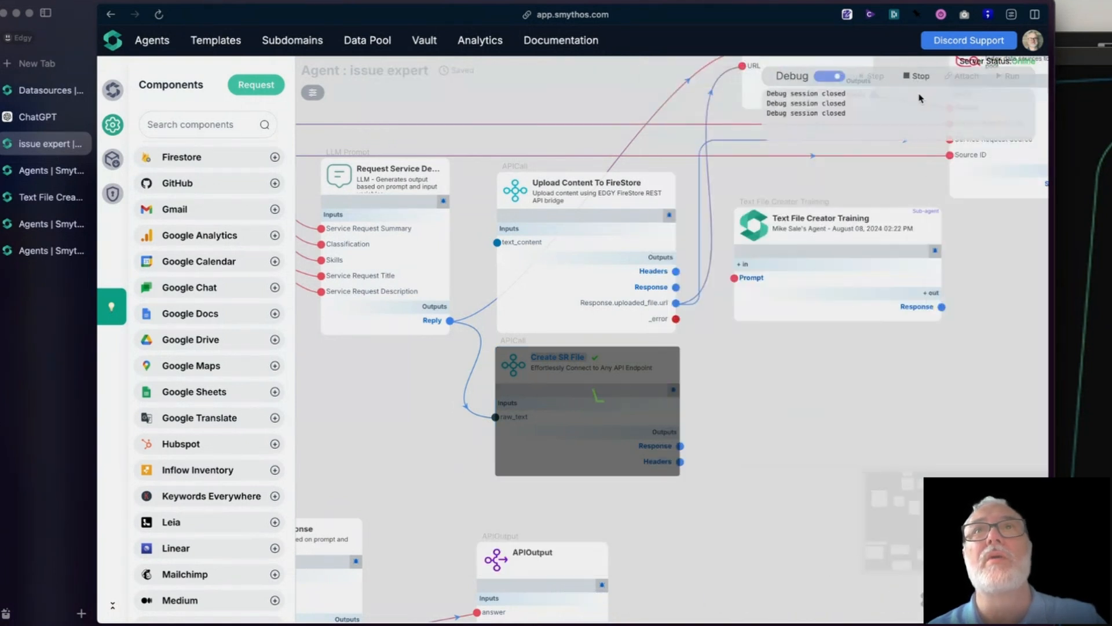